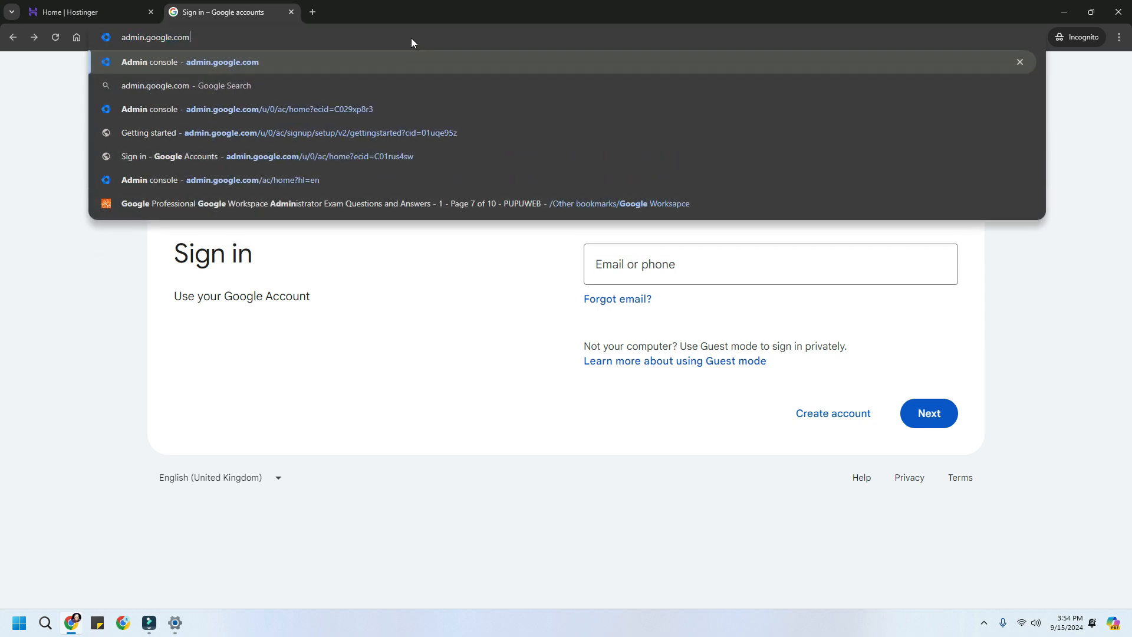
- Sign in at admin.google.com with the domain administrator's e-mail address and password
key(Return)
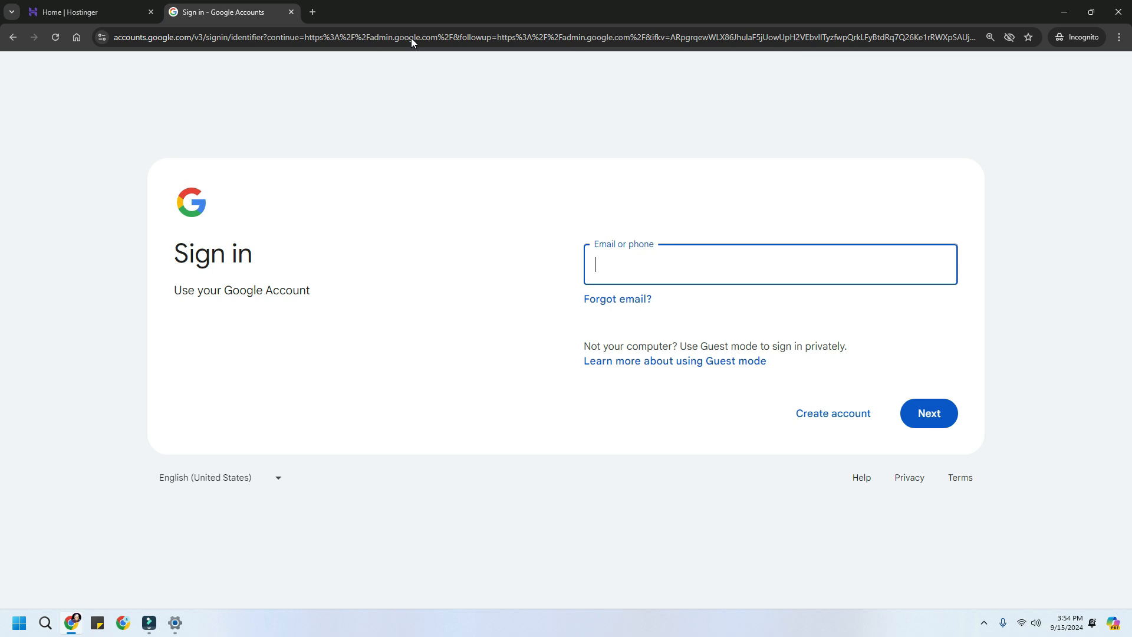
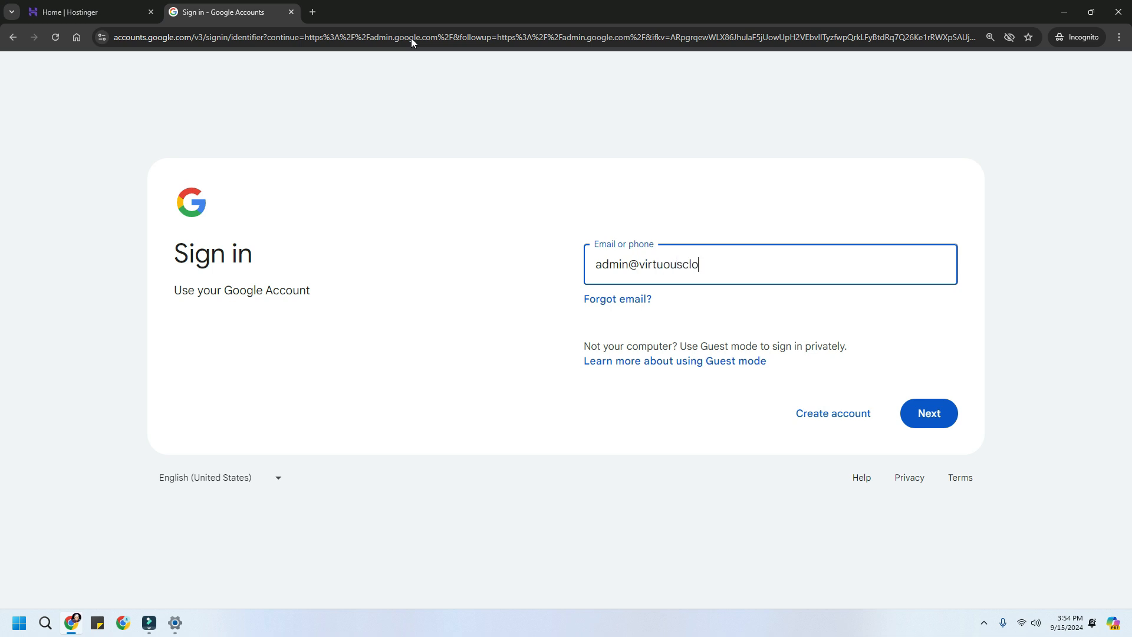
key(Return)
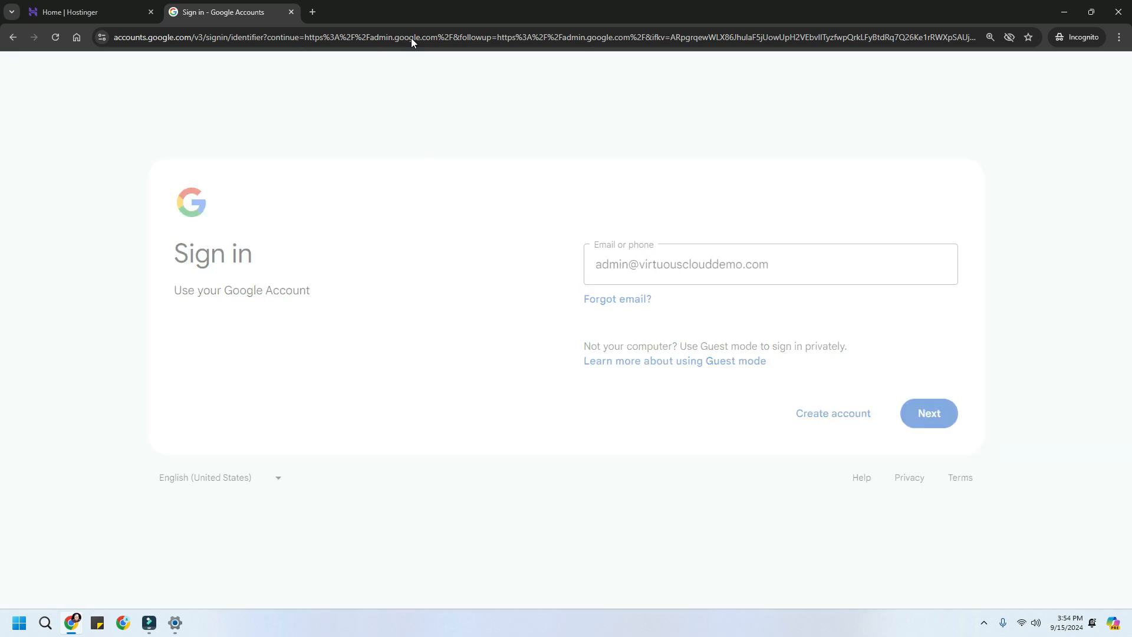
text(••••••••••••)
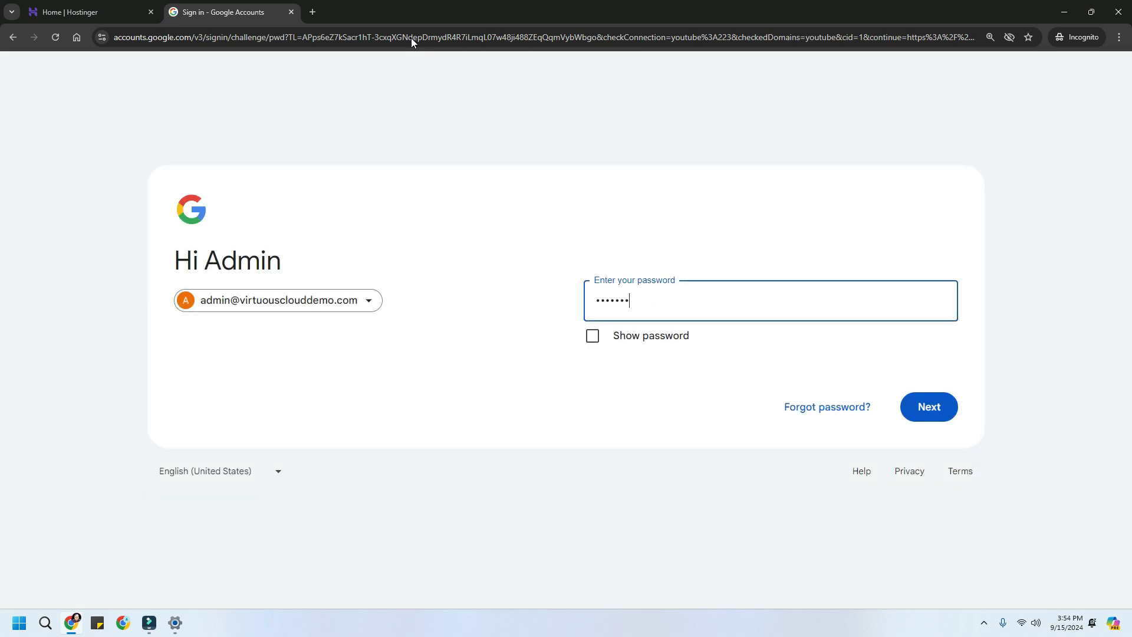
key(Return)
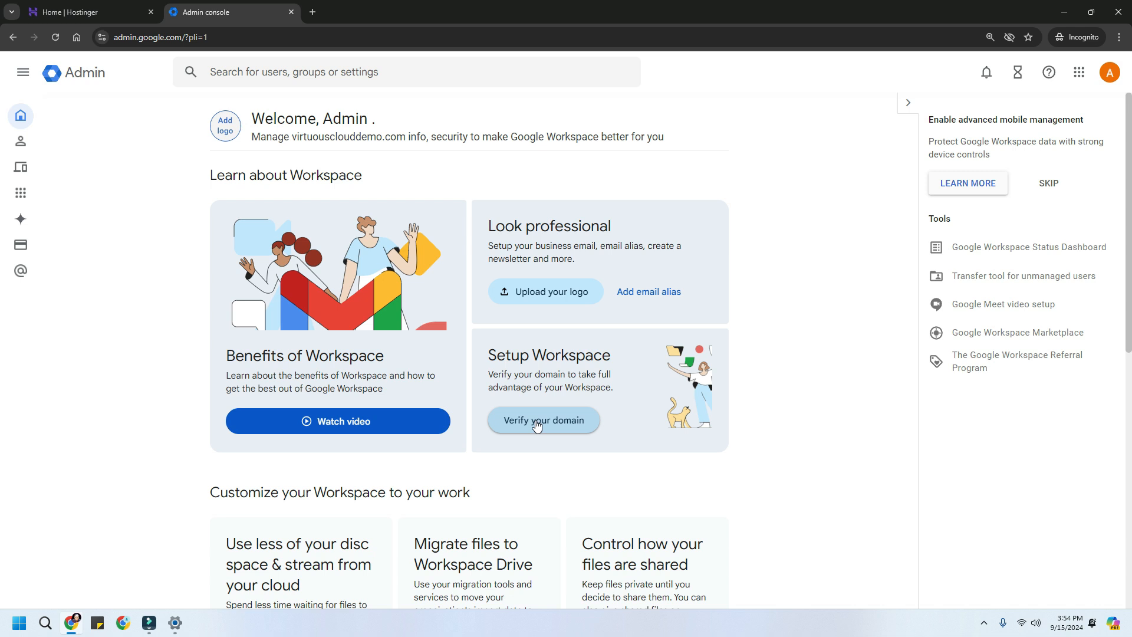
- Go to Account > Domains > Manage domains and start verifying virtuousclouddemo.com
click(21, 78)
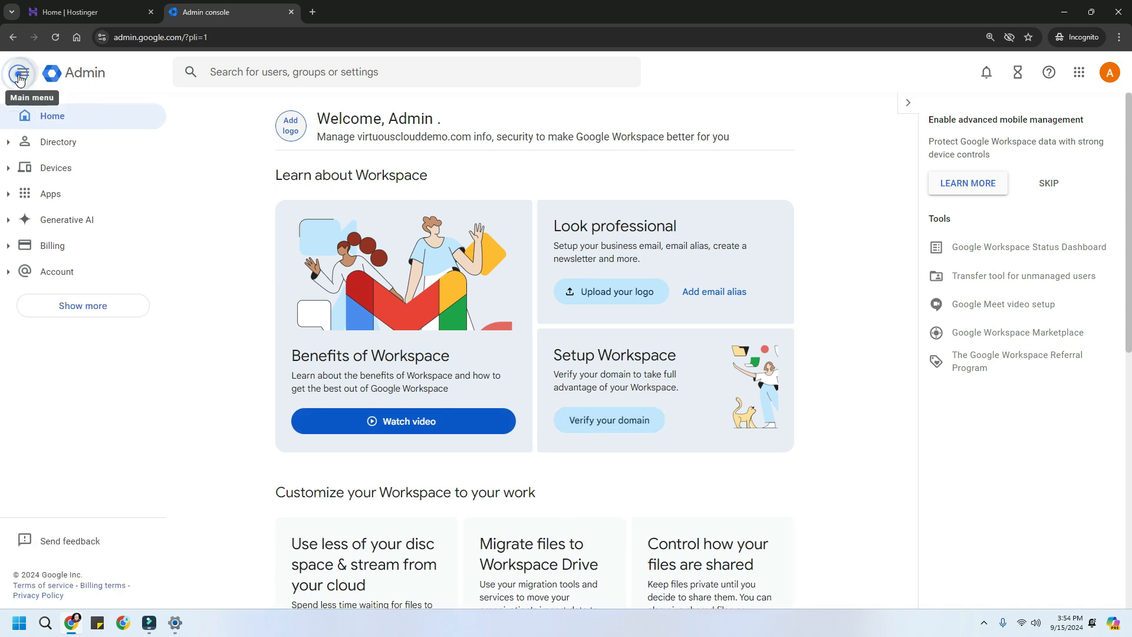
click(69, 306)
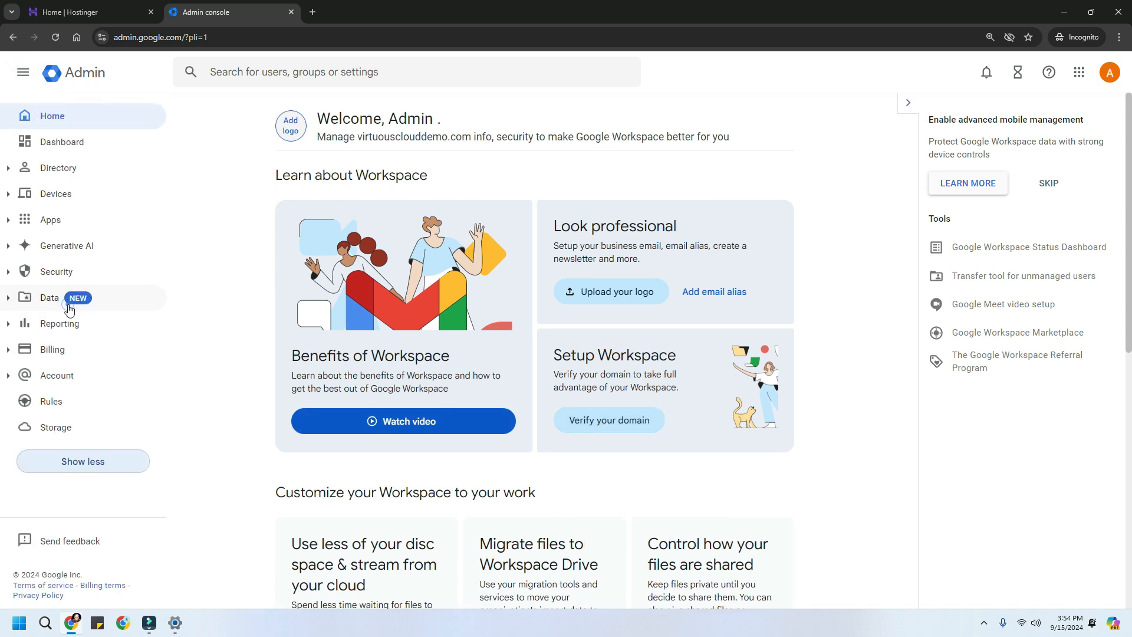
click(58, 377)
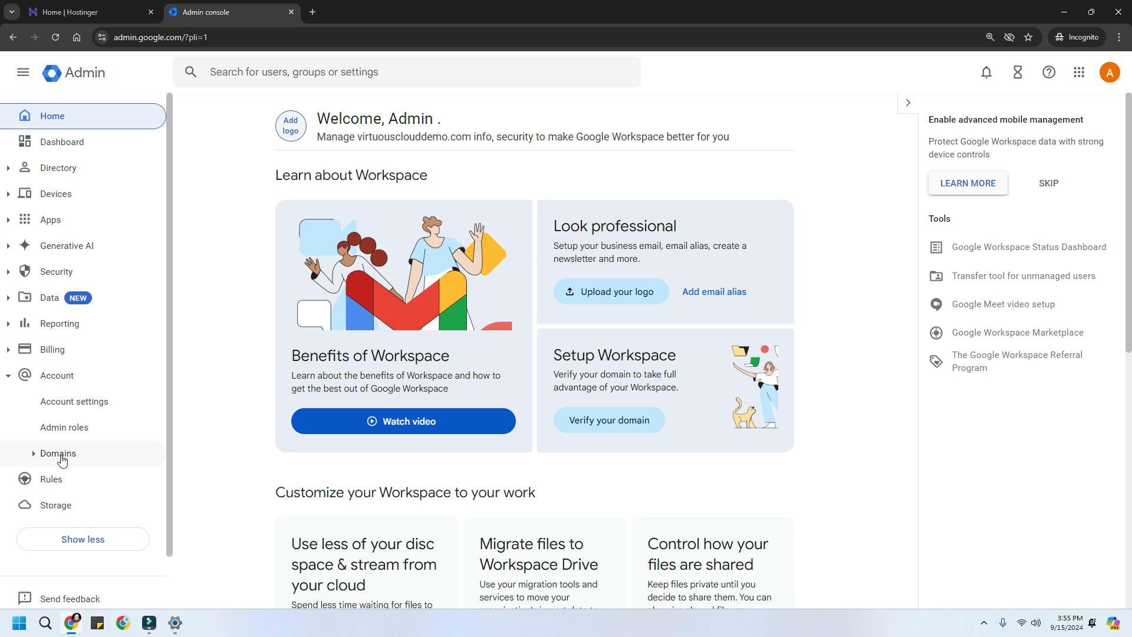
click(57, 457)
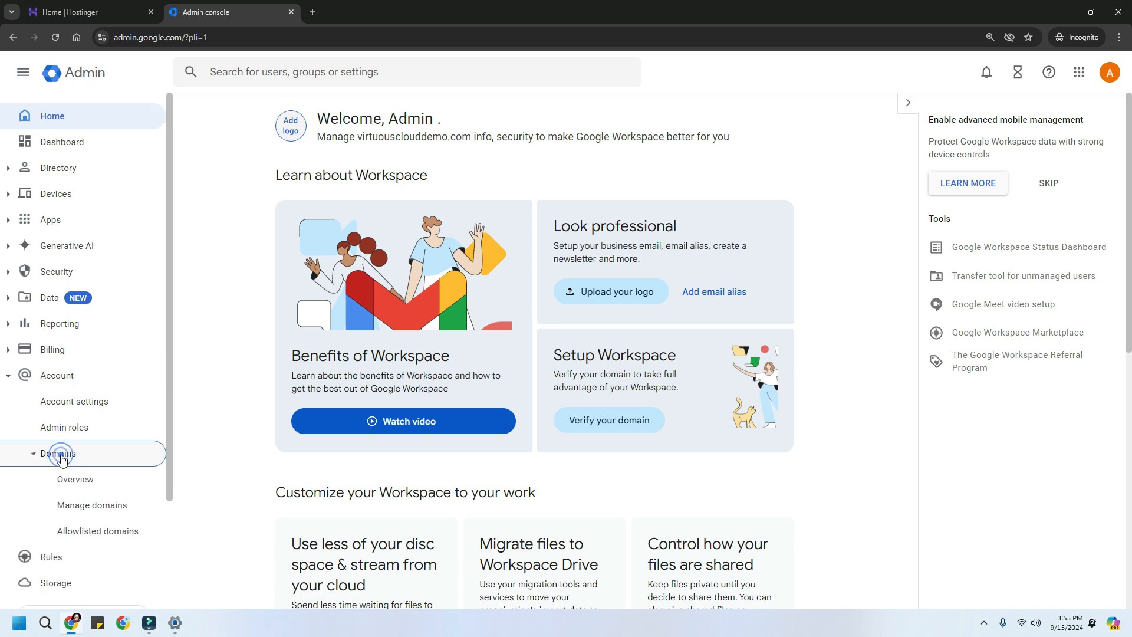
click(71, 509)
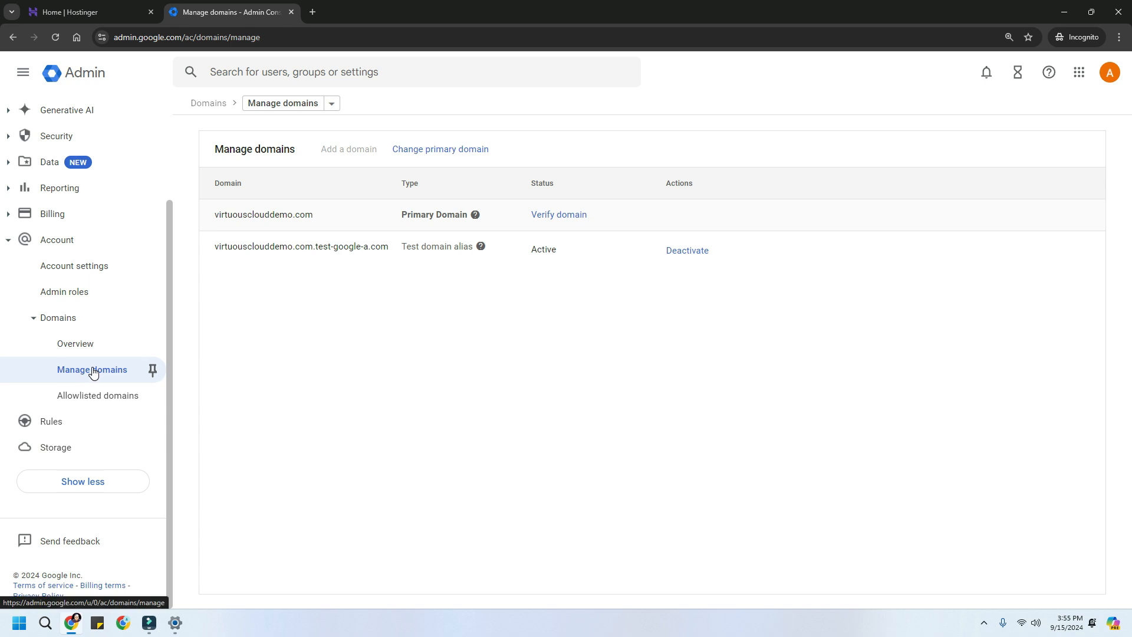
mouse_move(529, 214)
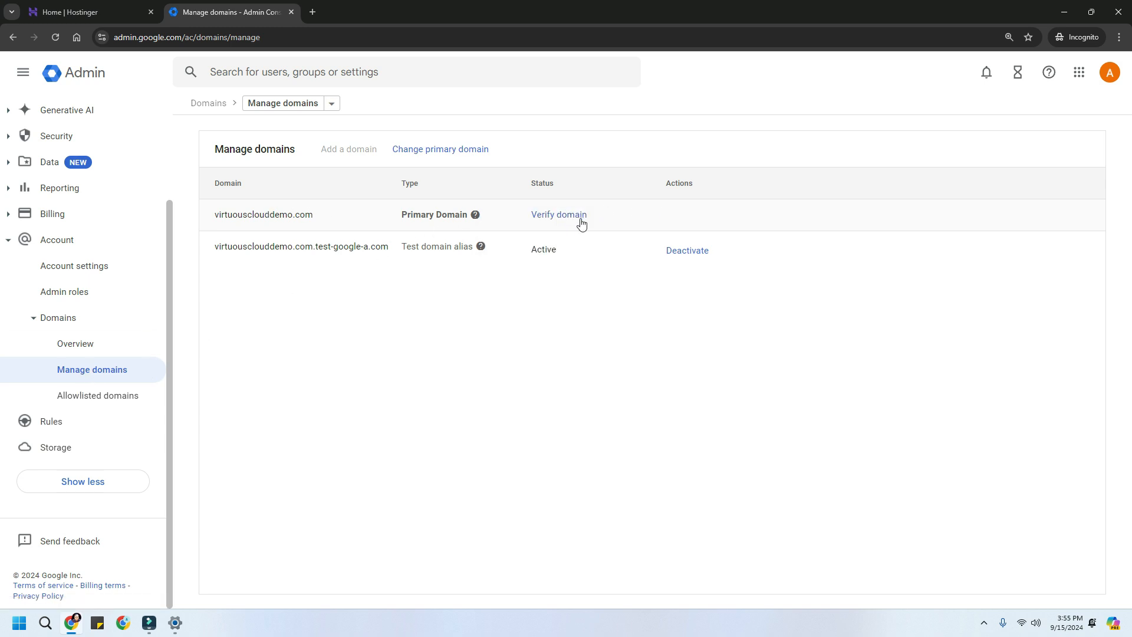
click(568, 218)
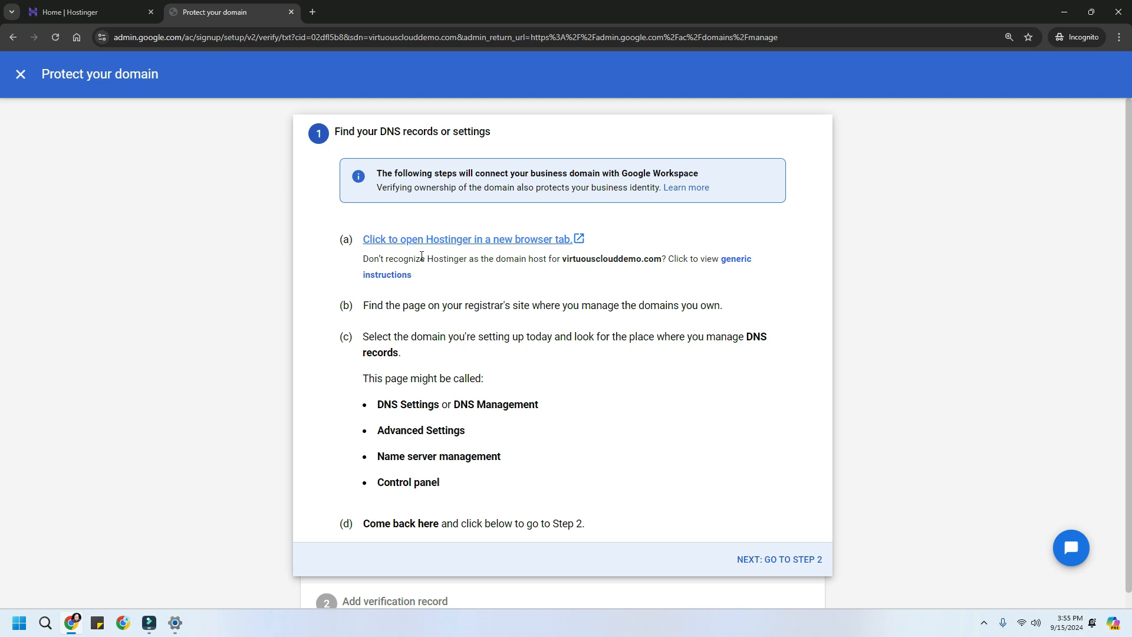
- Advance to Step 2, copy the TXT verification code and return to Hostinger
click(797, 567)
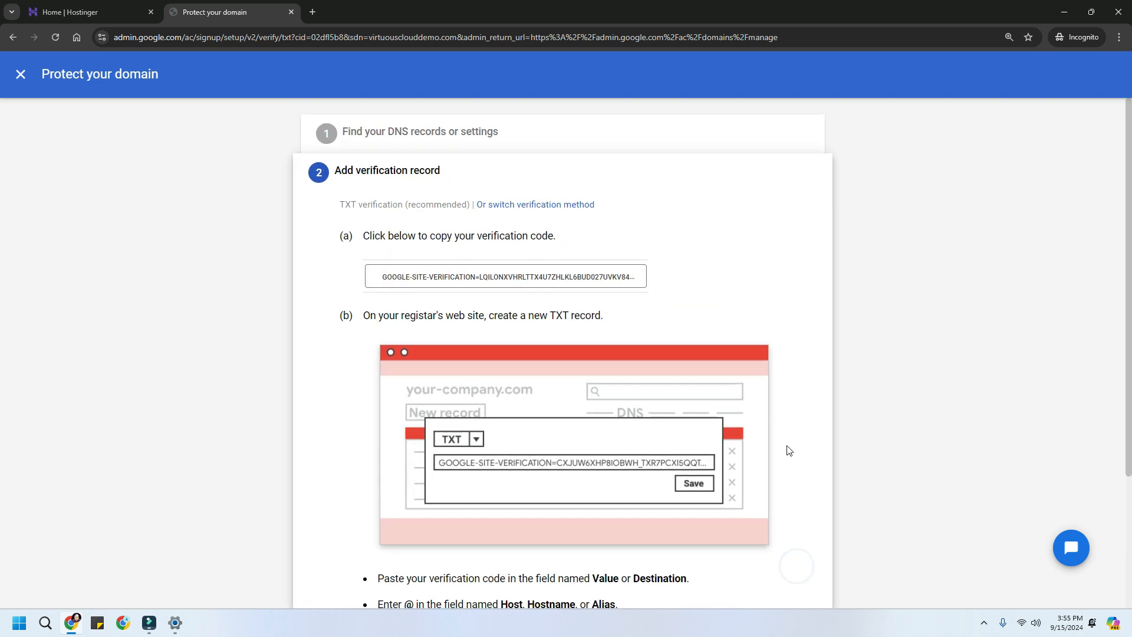
scroll(707, 302, down, 2)
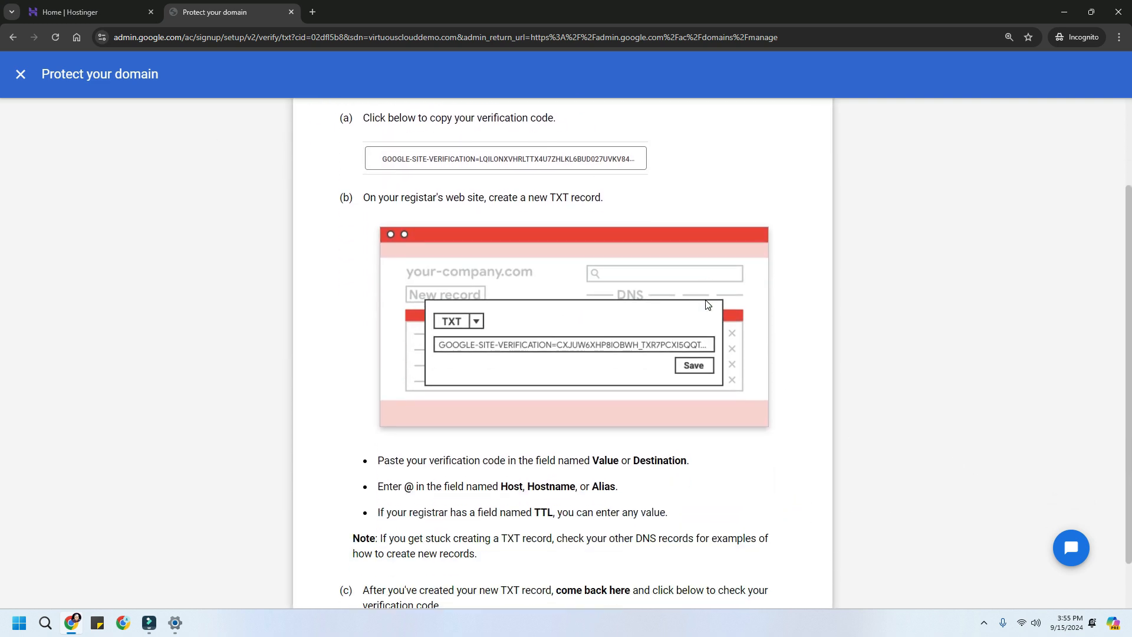
scroll(705, 300, up, 2)
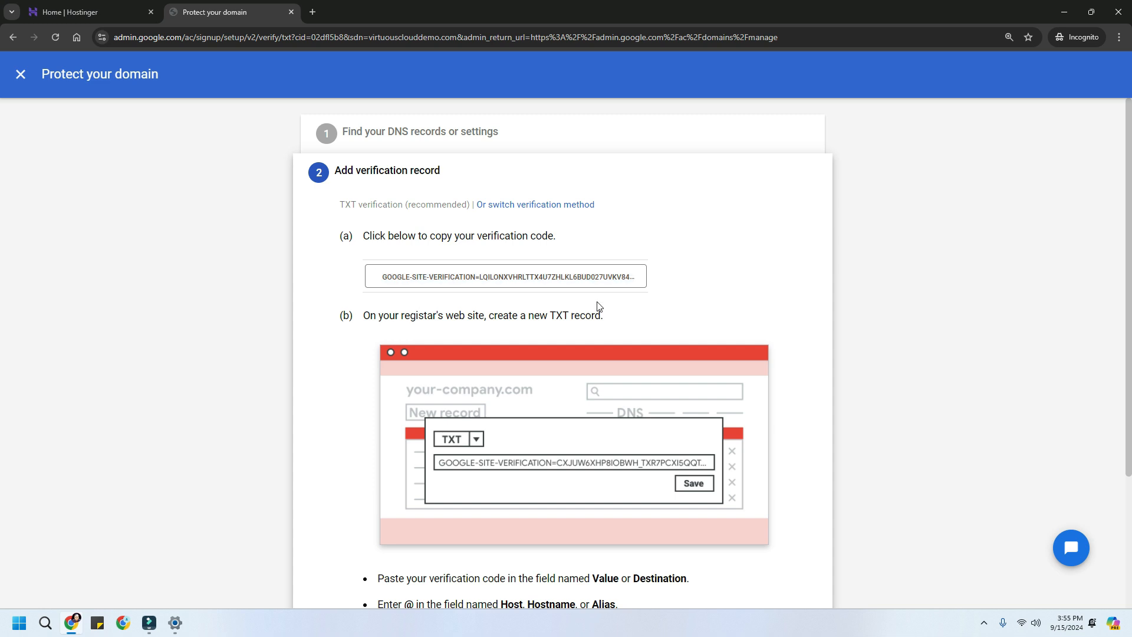
click(499, 286)
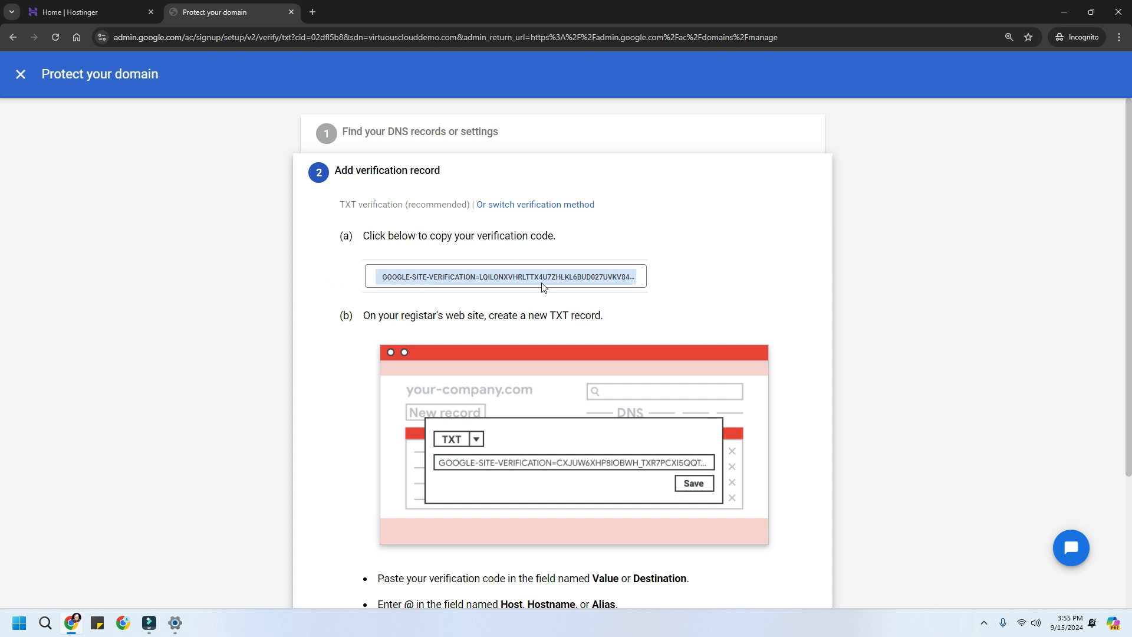
scroll(798, 303, down, 3)
scroll(799, 312, up, 3)
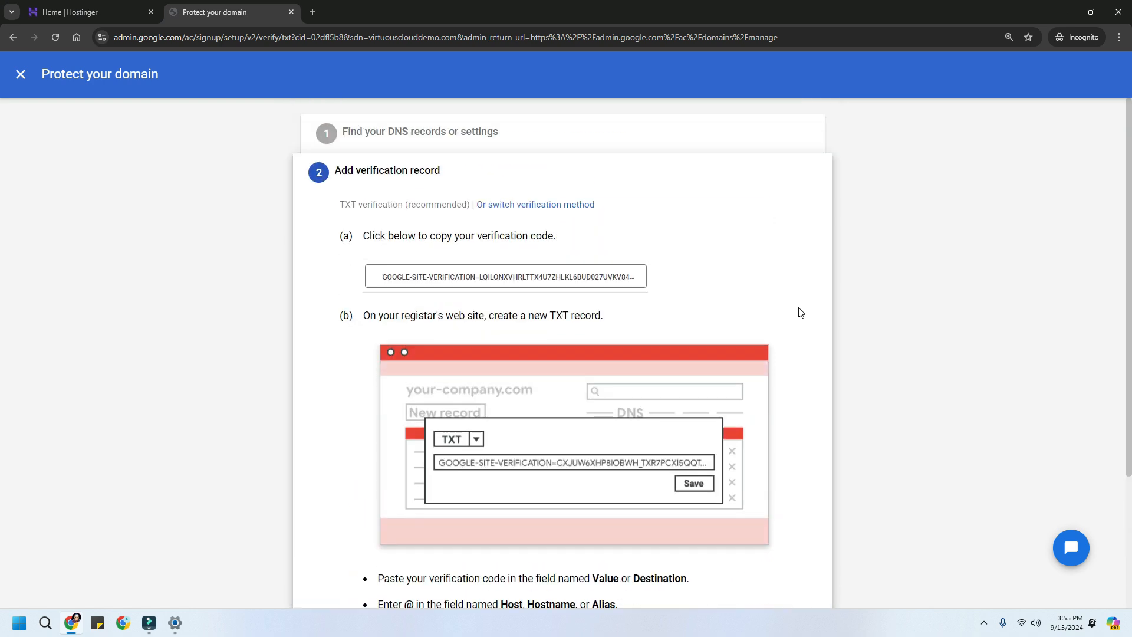
click(484, 281)
click(484, 280)
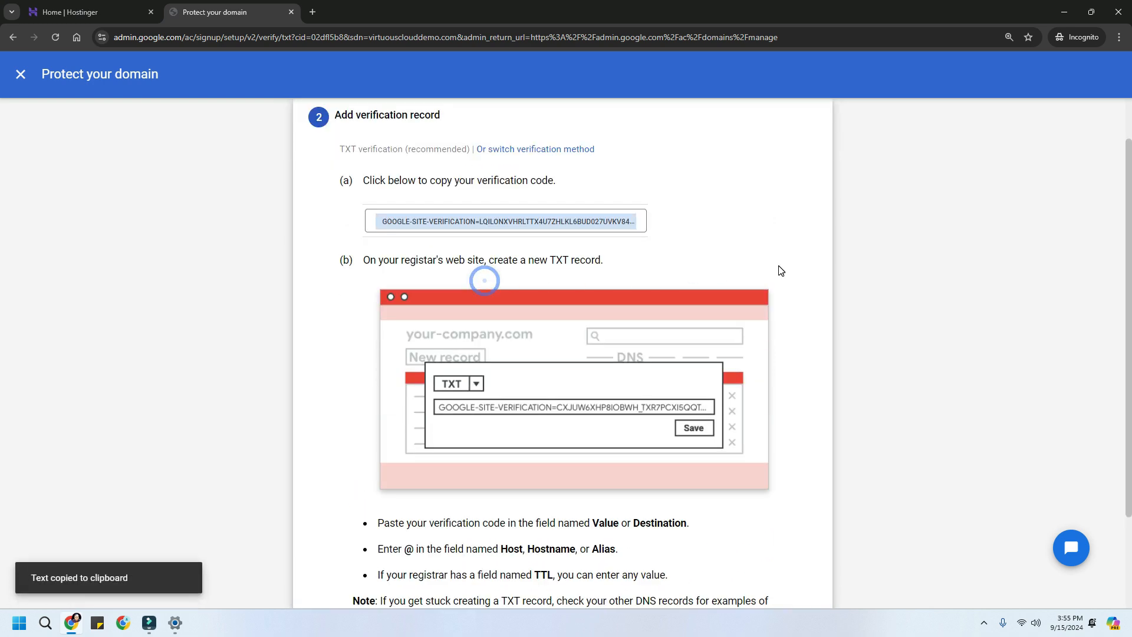
click(72, 12)
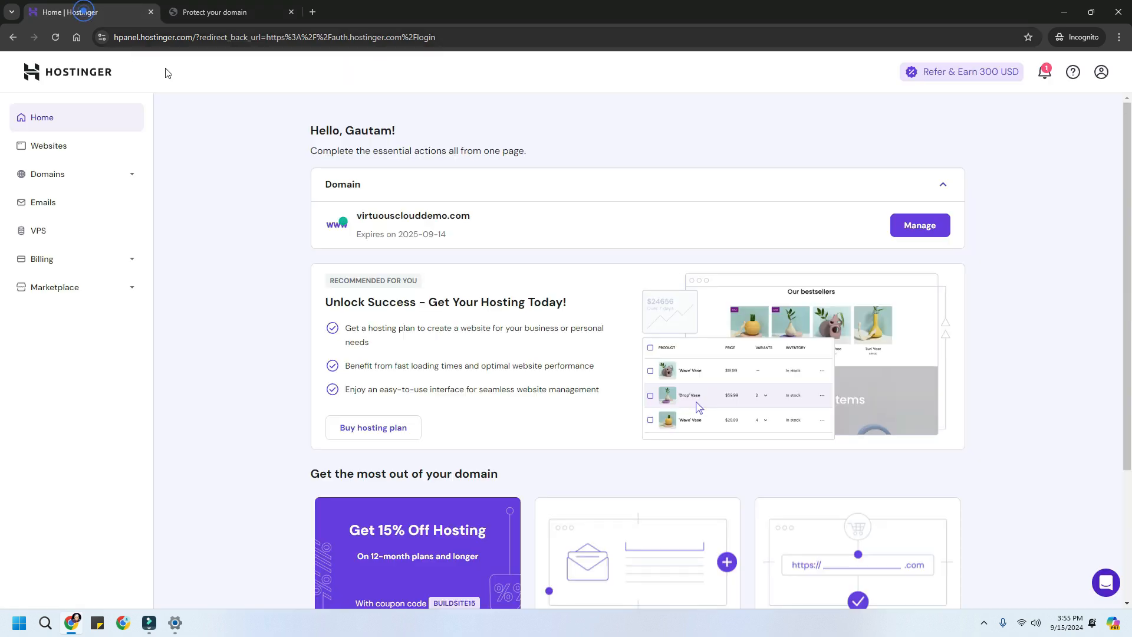
- Open virtuousclouddemo.com's DNS / Nameservers page and search 'txt' and 'mx' to find no existing records
click(909, 236)
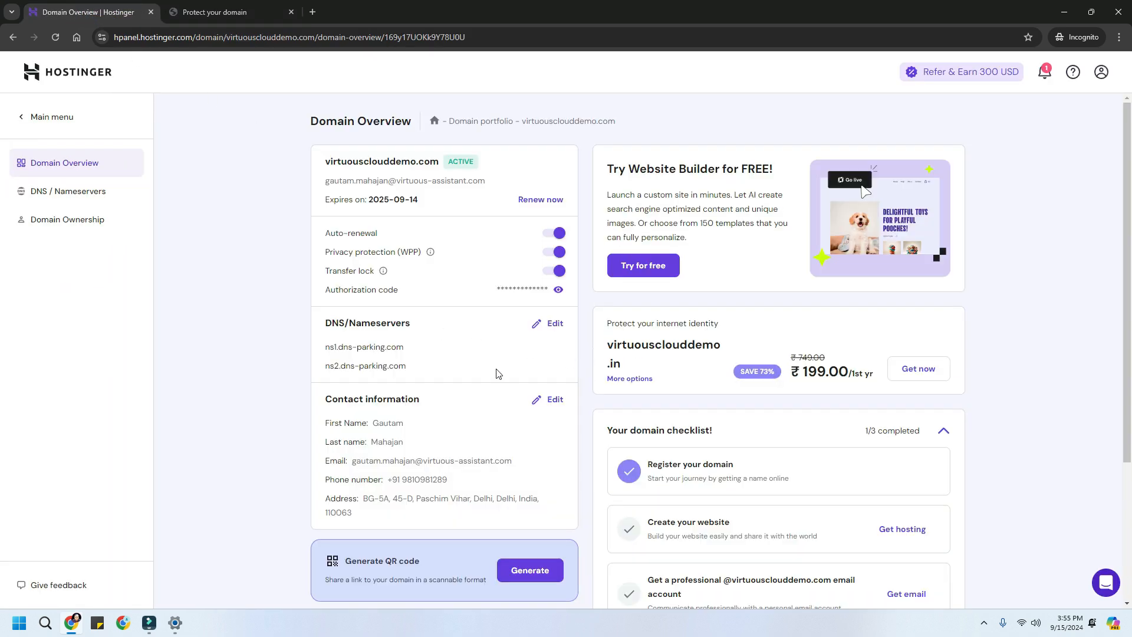
click(38, 192)
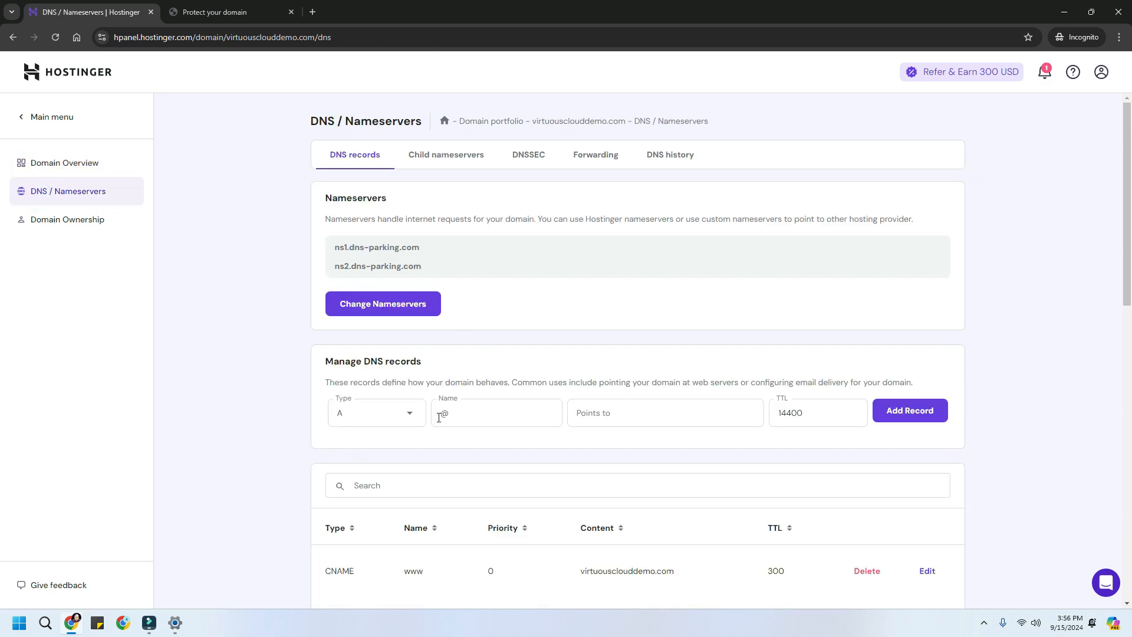
scroll(511, 407, down, 6)
scroll(512, 408, down, 5)
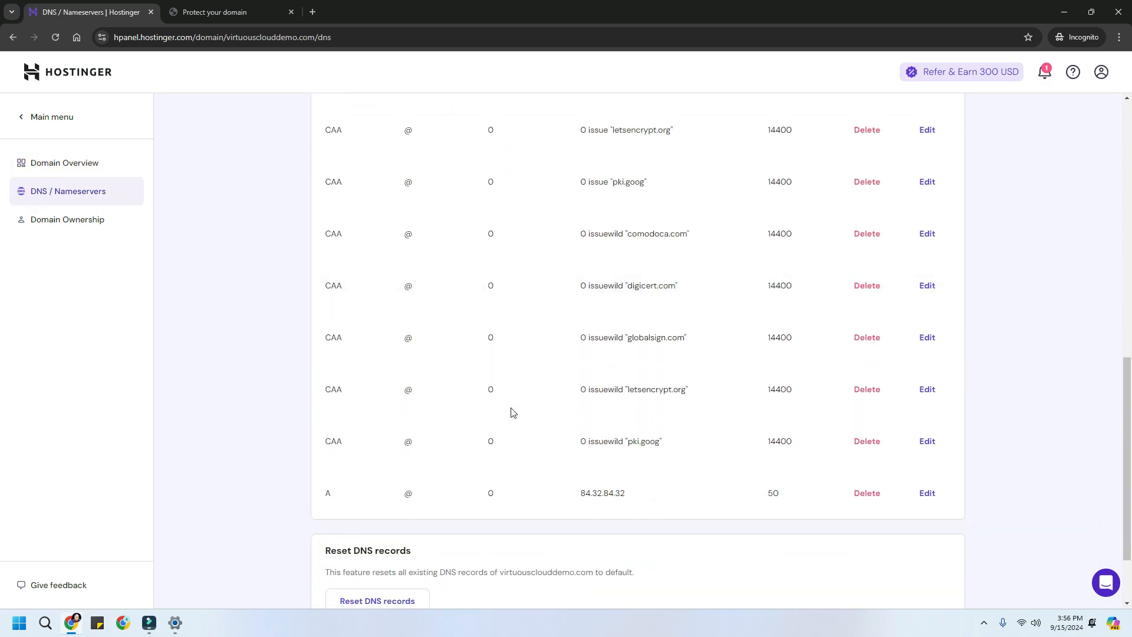
scroll(511, 412, up, 7)
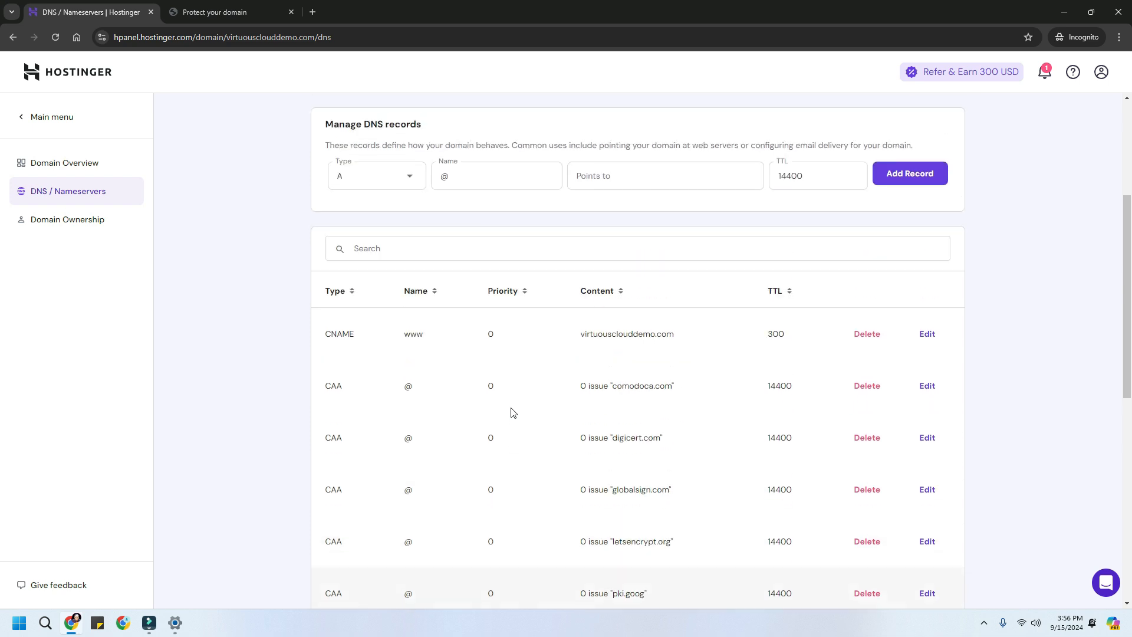
click(399, 247)
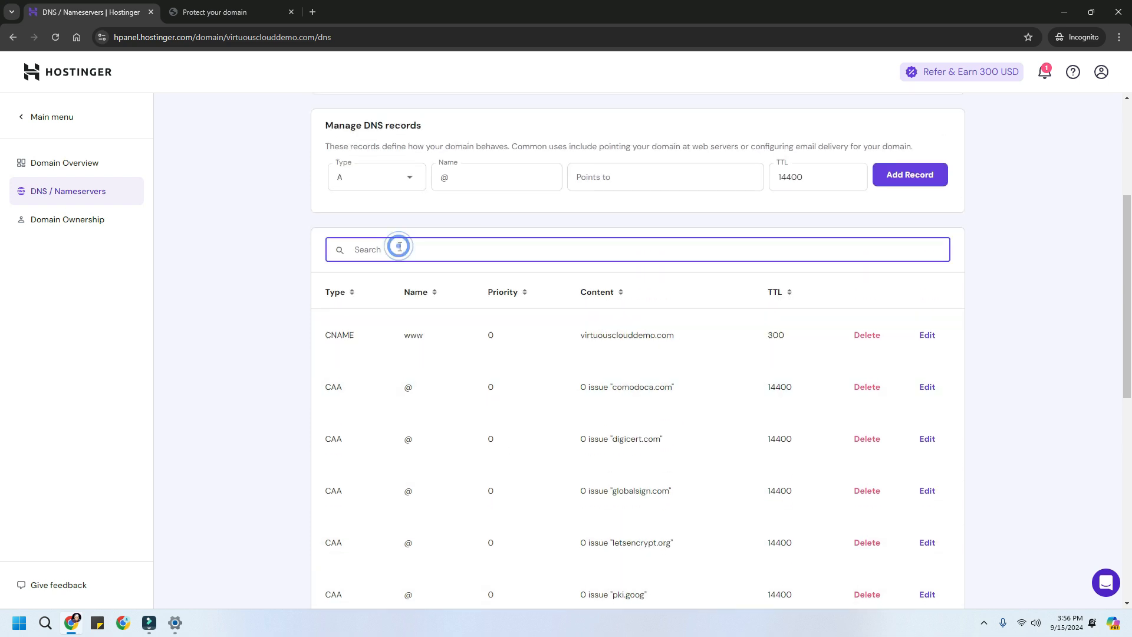
text(txt)
key(BackSpace)
key(BackSpace)
text(mx)
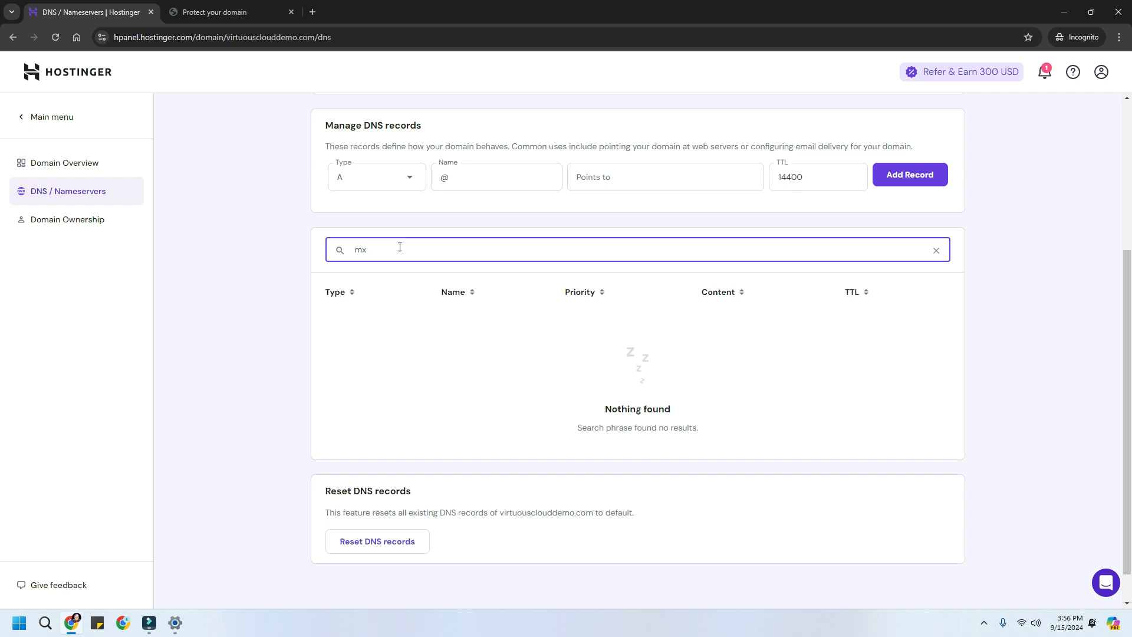
key(BackSpace)
key(BackSpace)
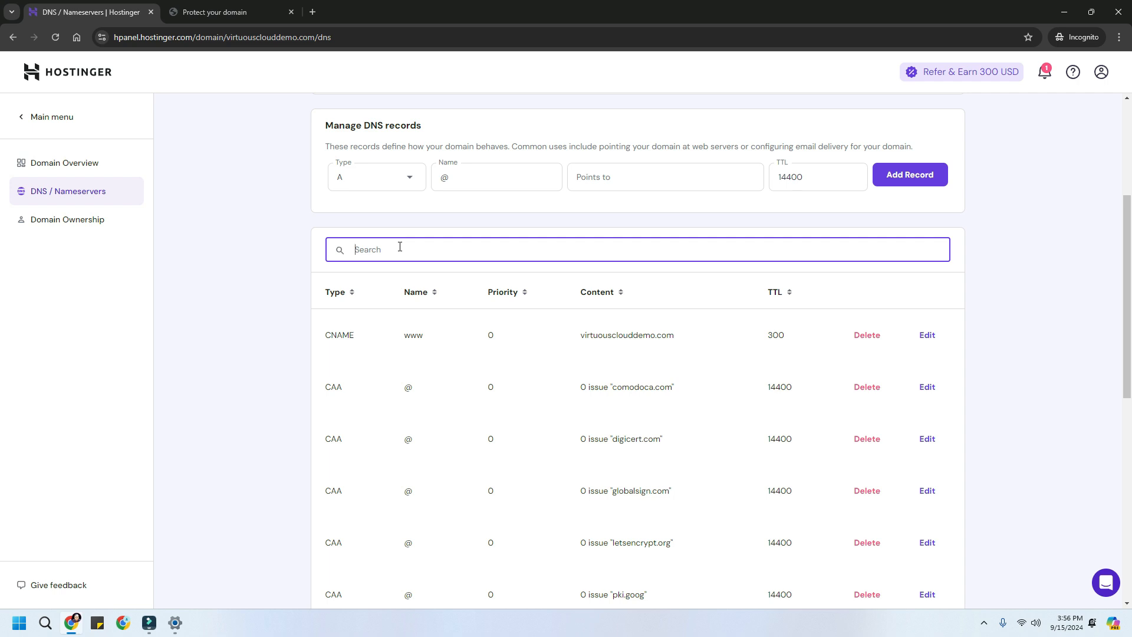
- Add a TXT record containing the pasted Google verification code, with TTL 600
click(388, 178)
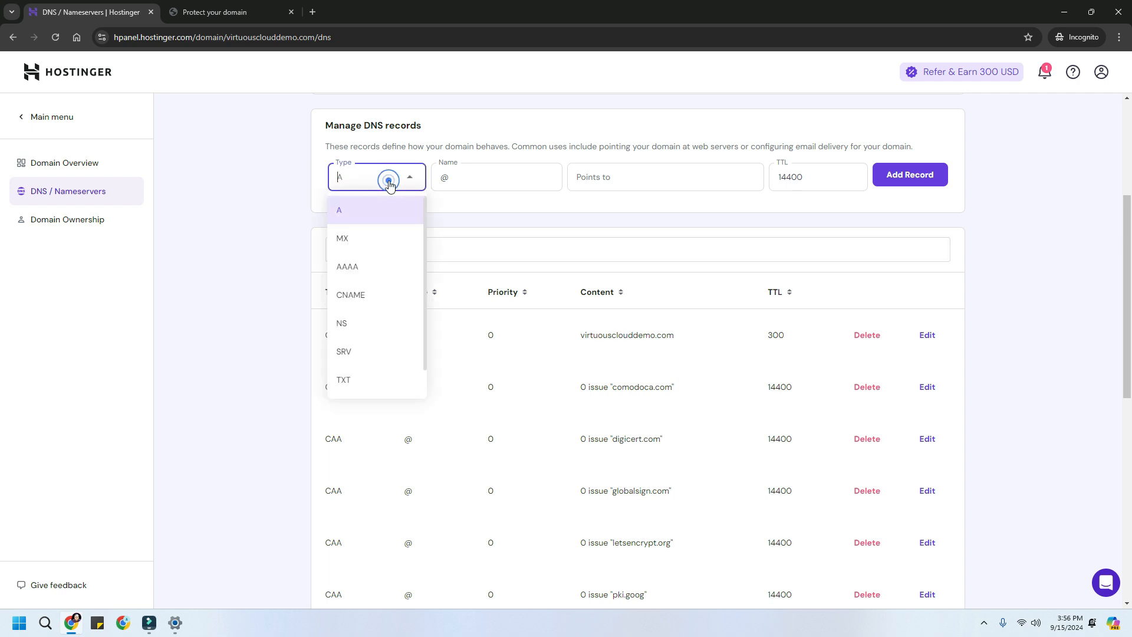
click(377, 381)
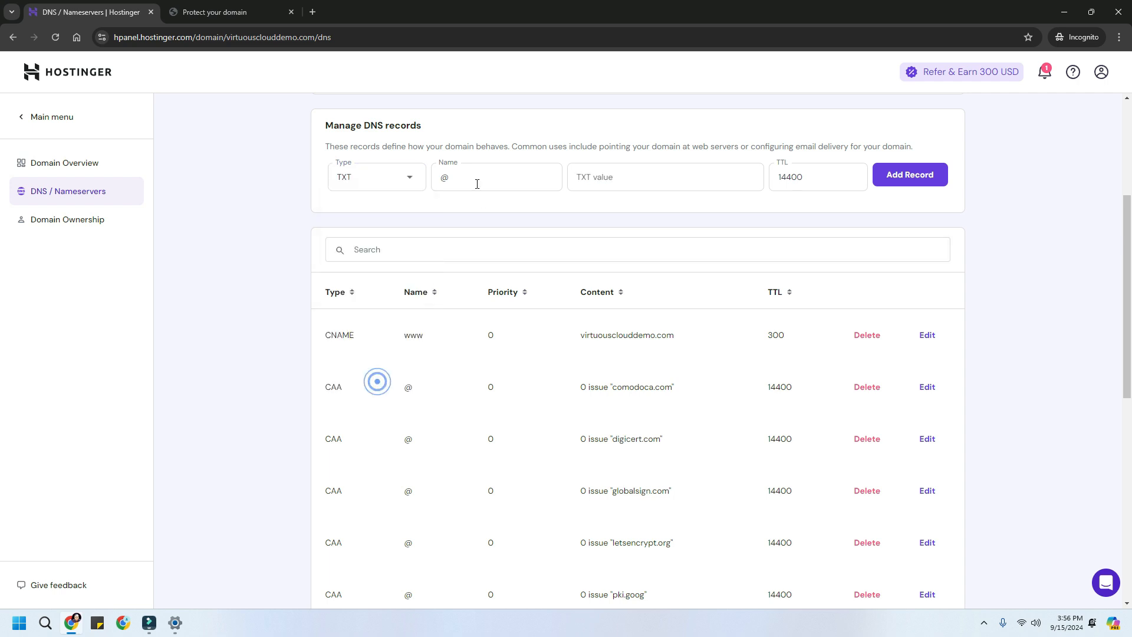
click(605, 185)
key(ctrl+v)
click(808, 175)
drag(808, 176, 776, 177)
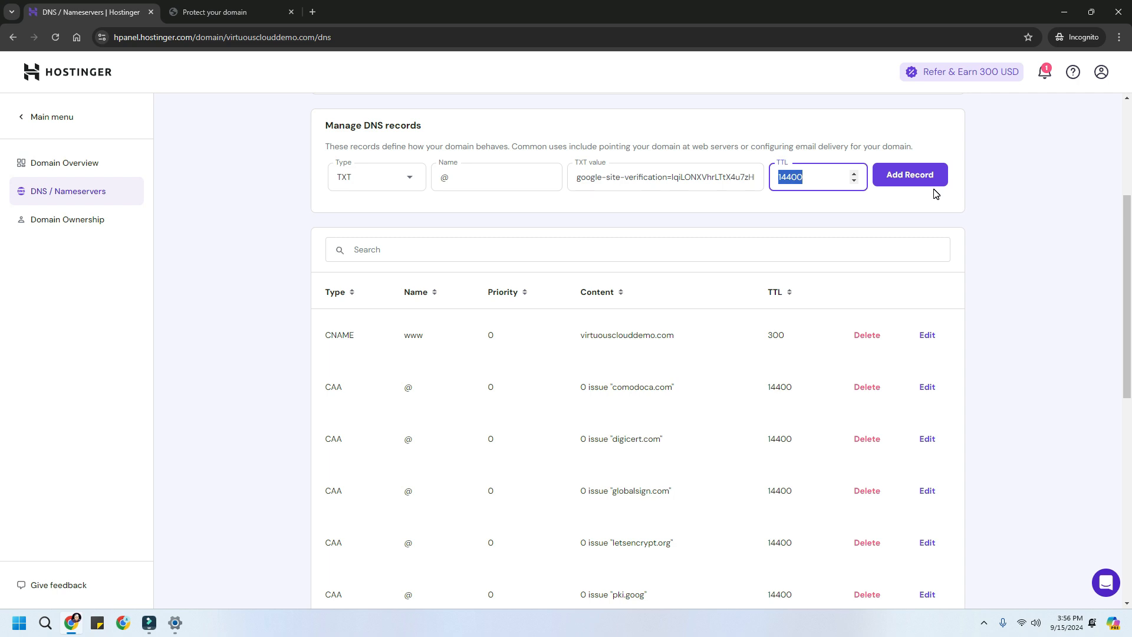
text(600)
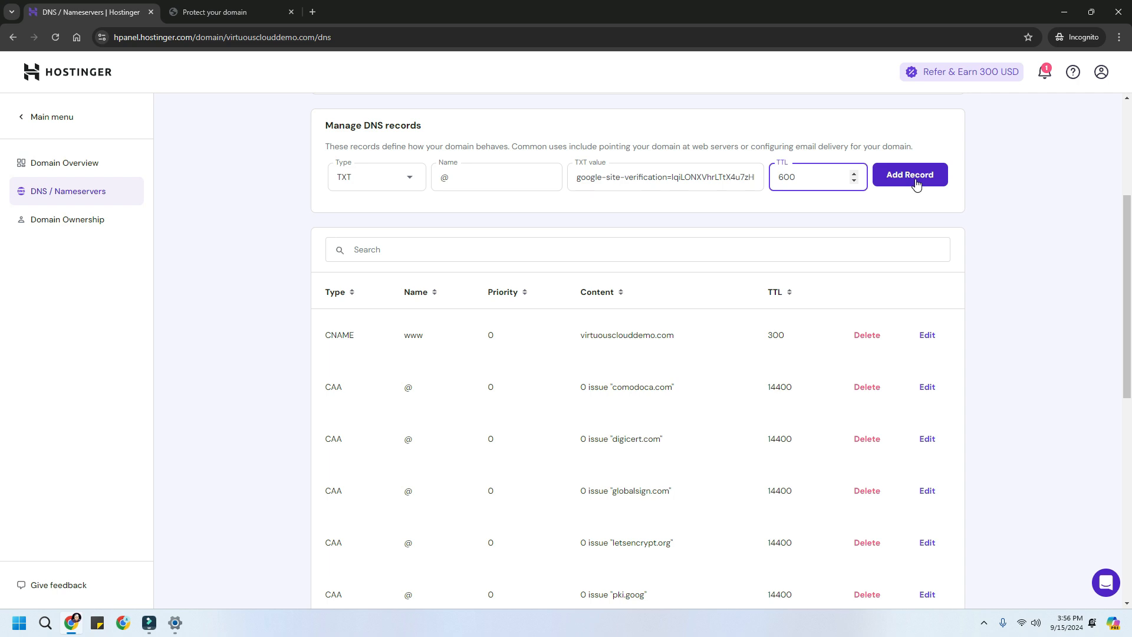
click(916, 183)
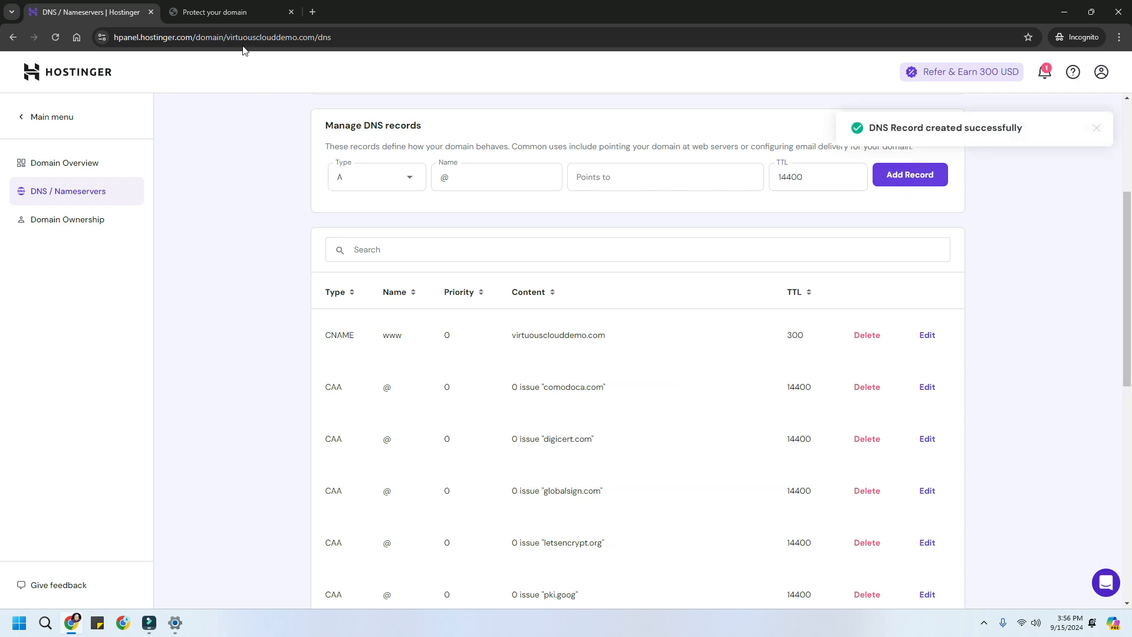
- Filter the DNS records by 'txt' to confirm the verification record is listed, then return to Google
click(235, 15)
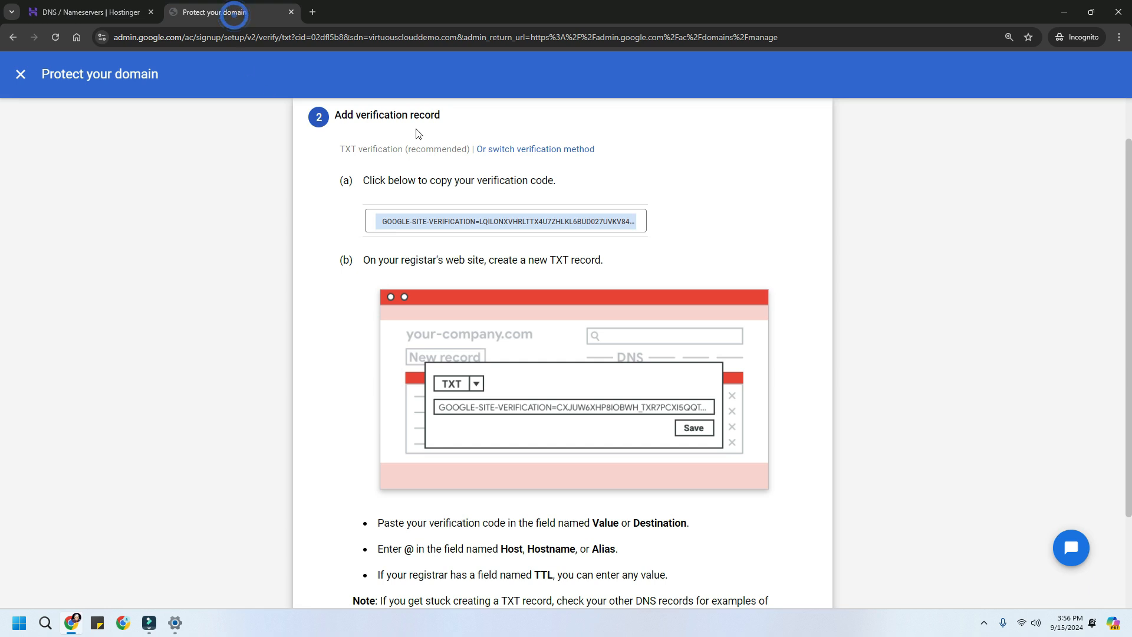
click(94, 11)
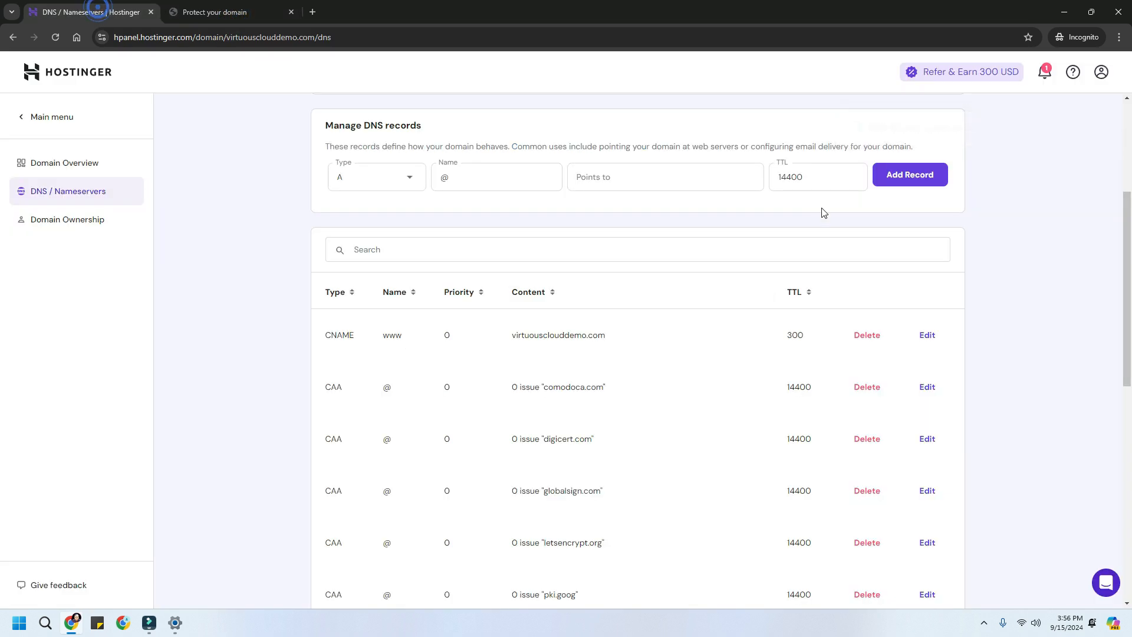
click(386, 249)
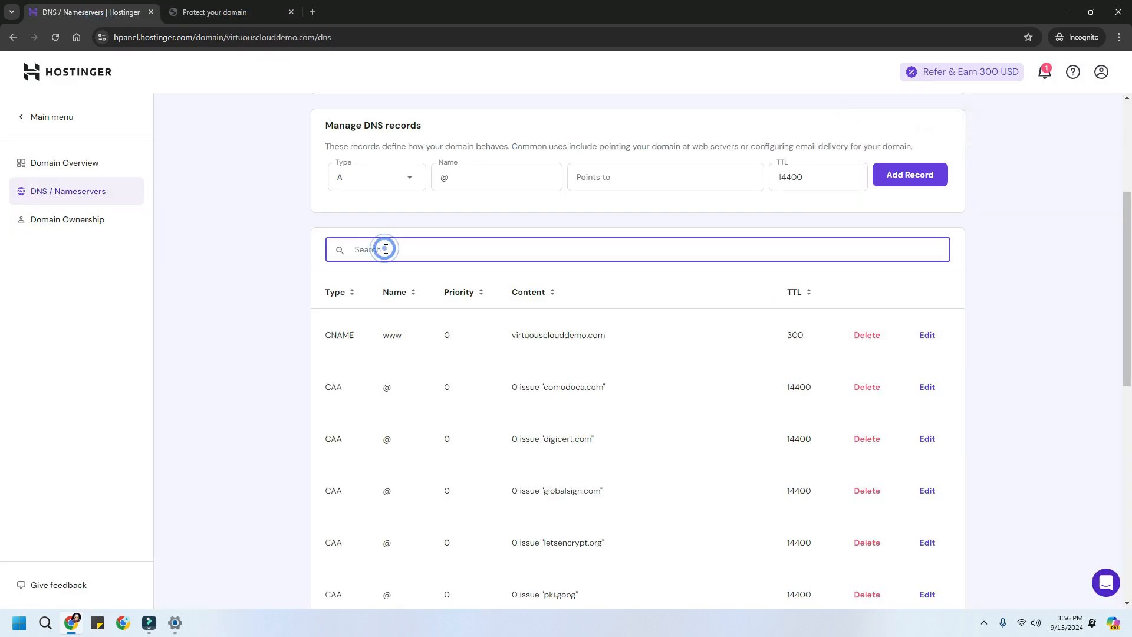
text(txt)
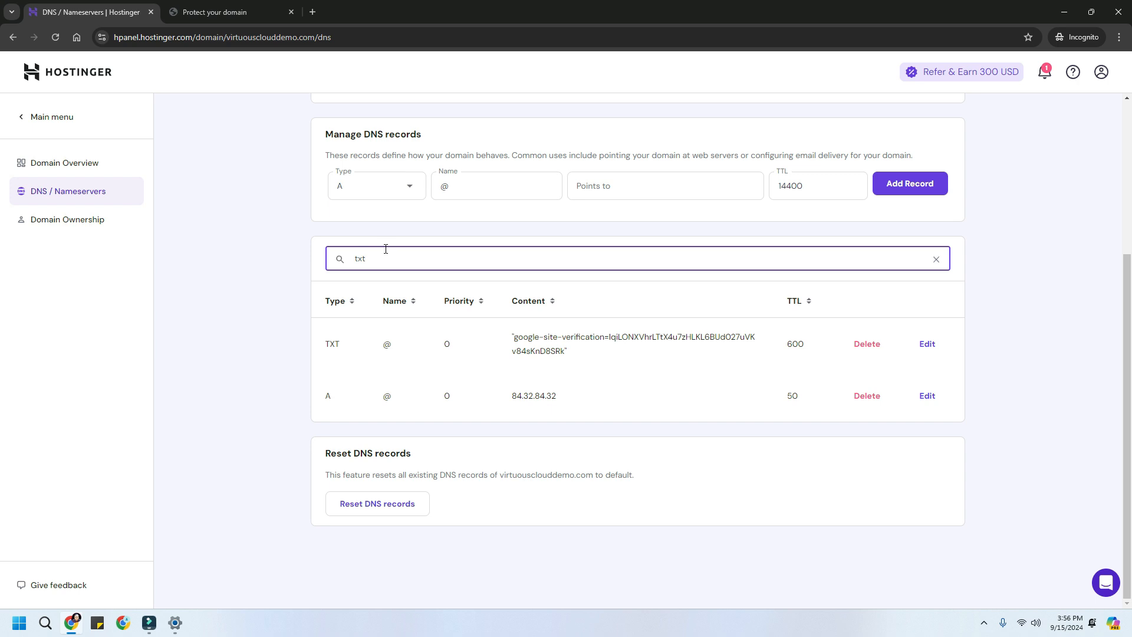
click(567, 352)
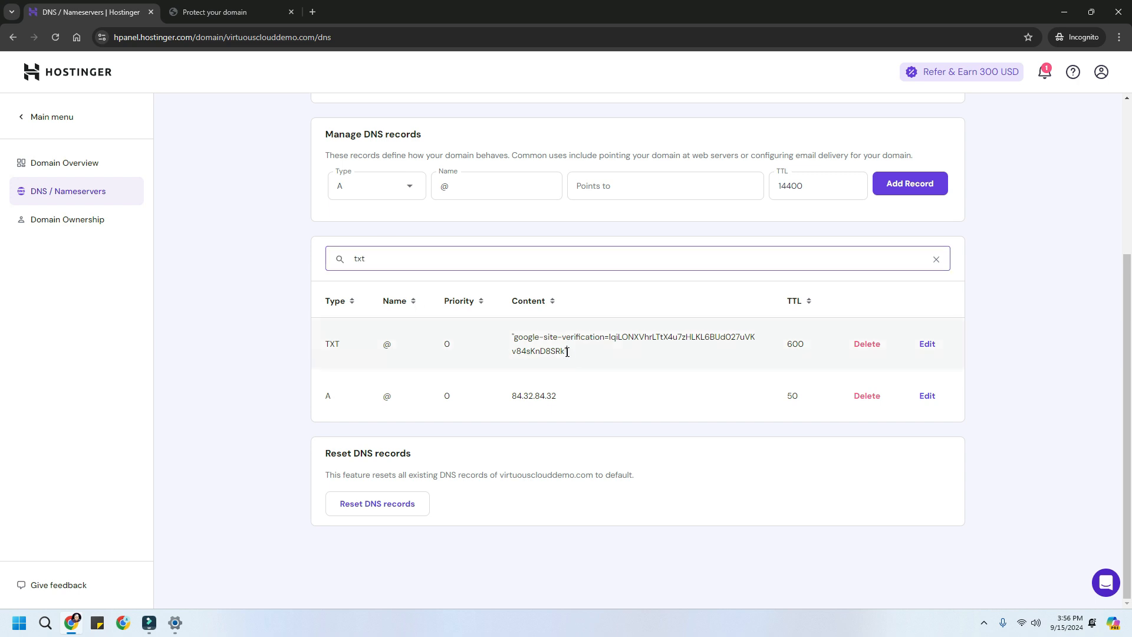
triple_click(568, 352)
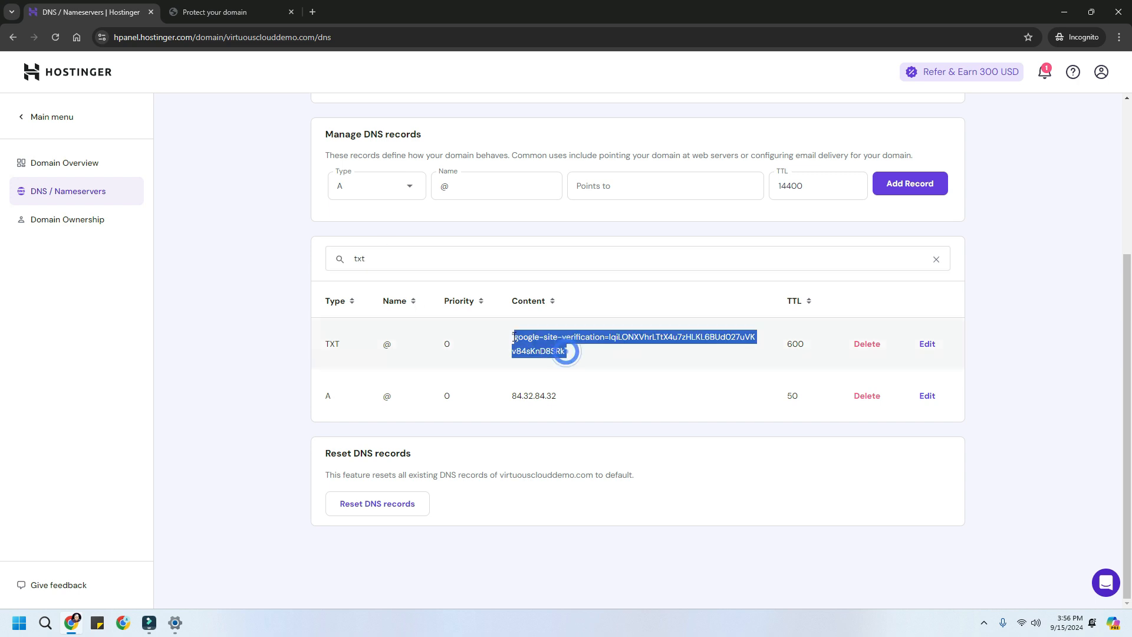
click(229, 17)
scroll(619, 371, down, 3)
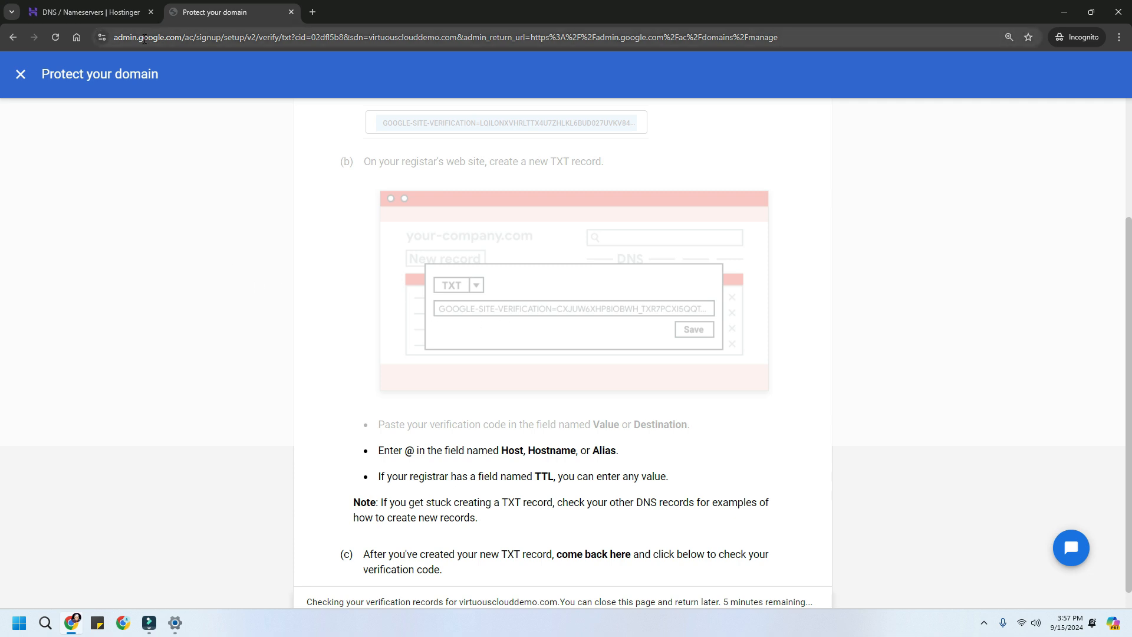
- Scroll the Protect your domain page while Google checks virtuousclouddemo.com's verification record
scroll(476, 432, down, 1)
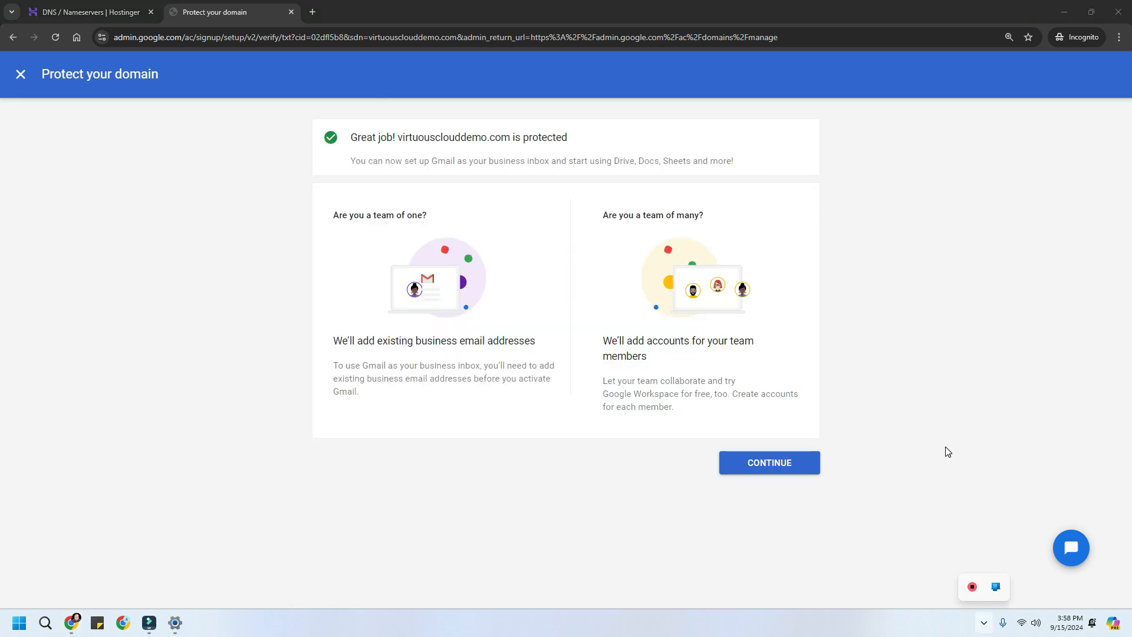
- Continue past the 'Great job! domain is protected' page to Manage domains
click(935, 416)
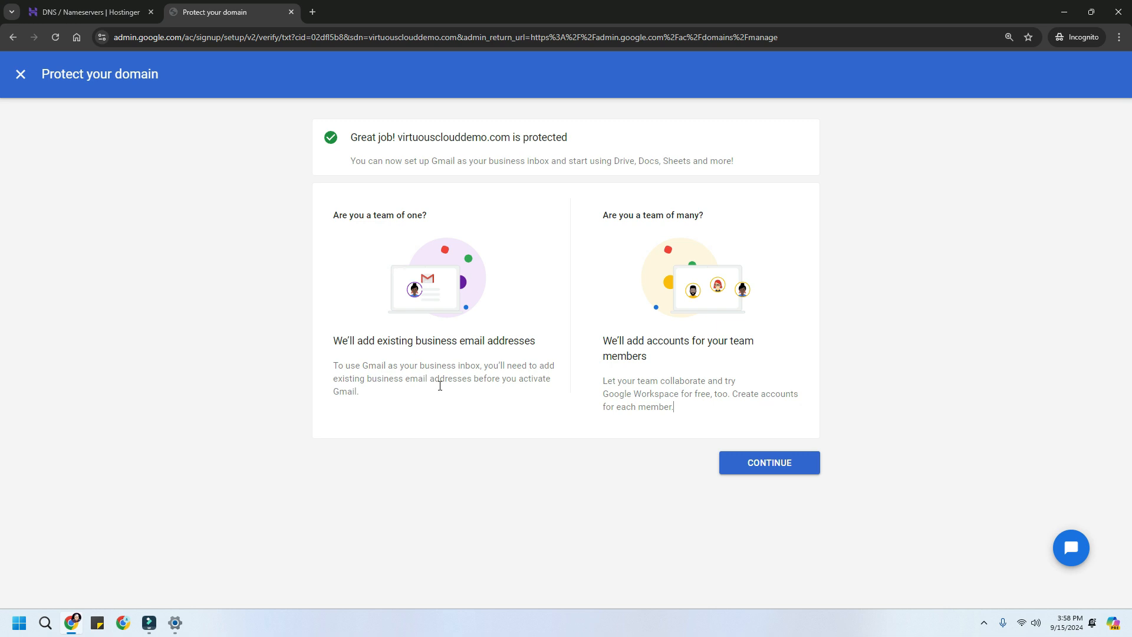
click(774, 470)
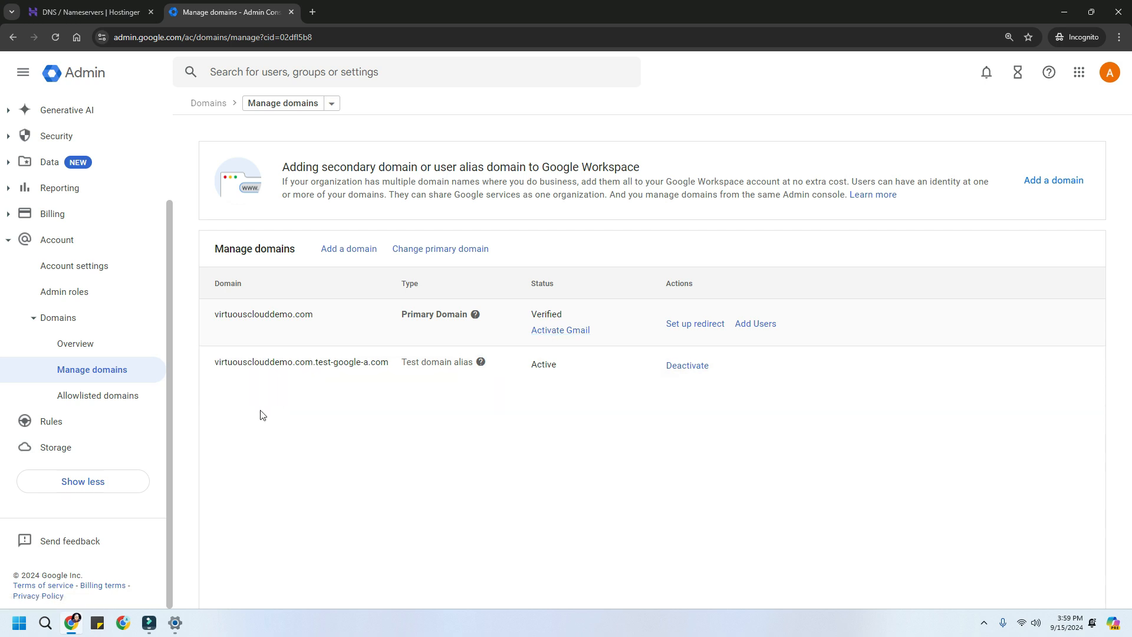
- Go to the Admin home page, highlight Setup Workspace, and expand Account in the navigation
click(93, 79)
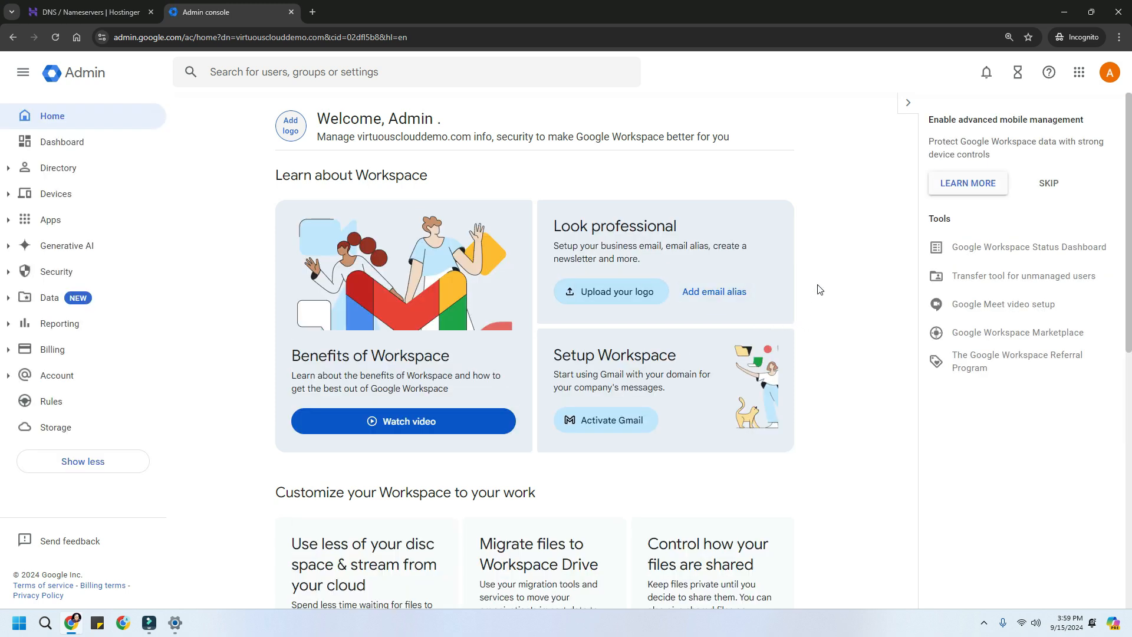
drag(542, 360, 678, 364)
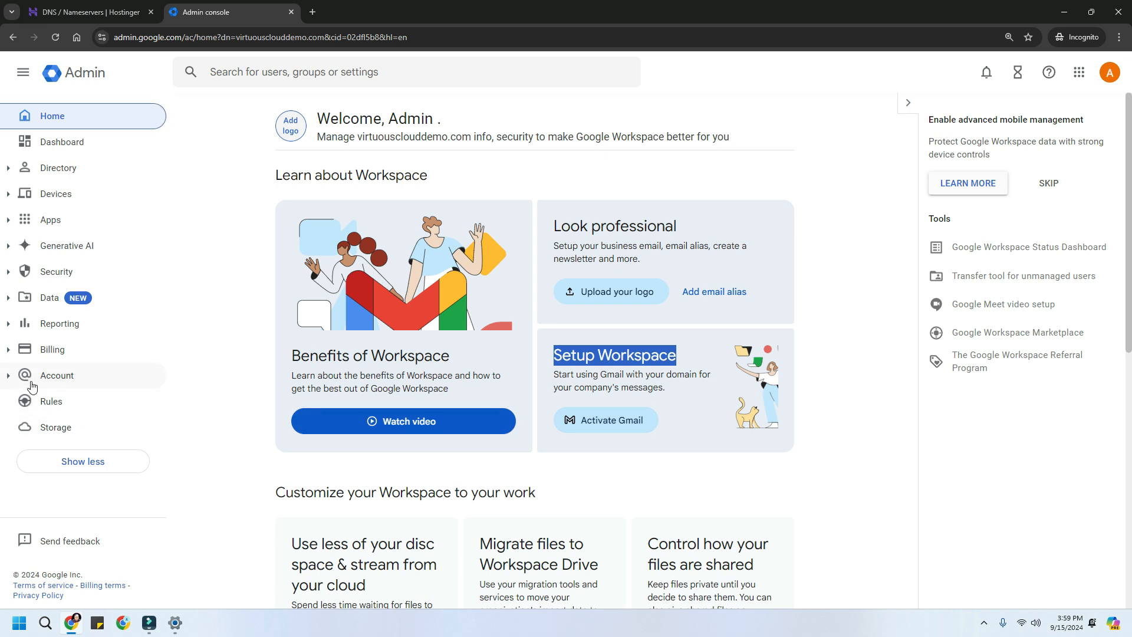
click(30, 383)
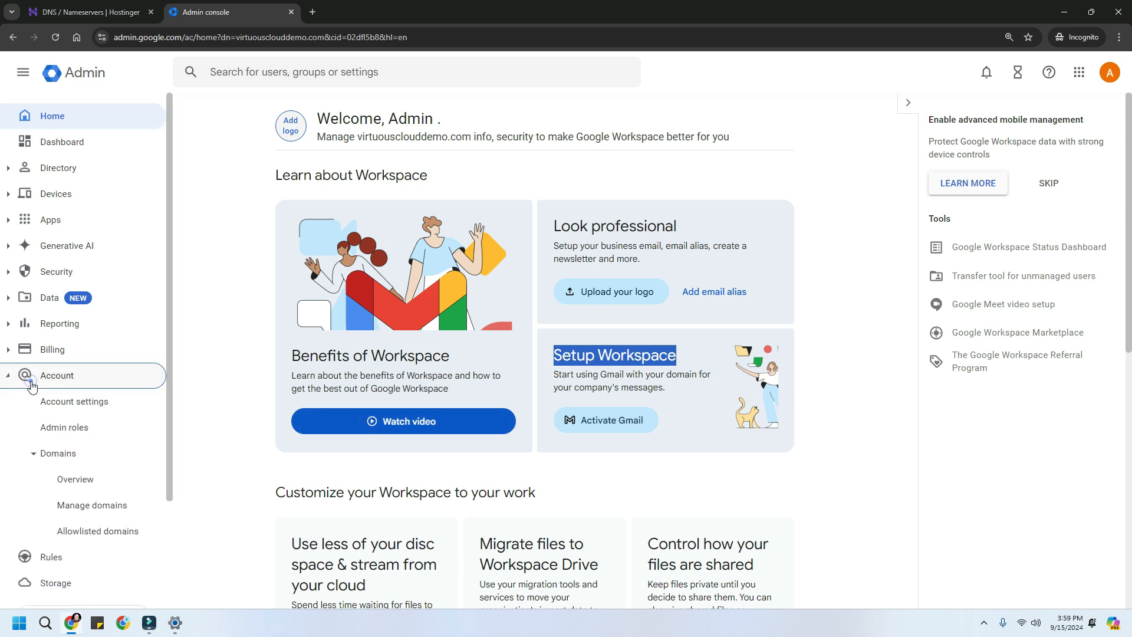
- Open Manage domains and choose Activate Gmail for the primary domain virtuousclouddemo.com
click(75, 512)
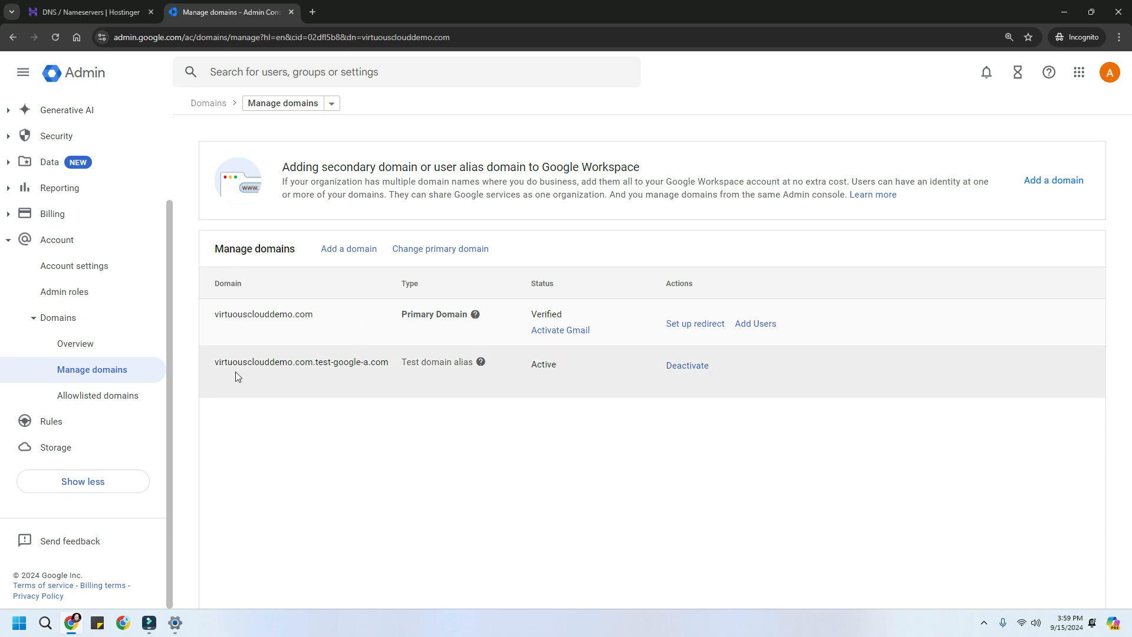
drag(213, 366, 398, 370)
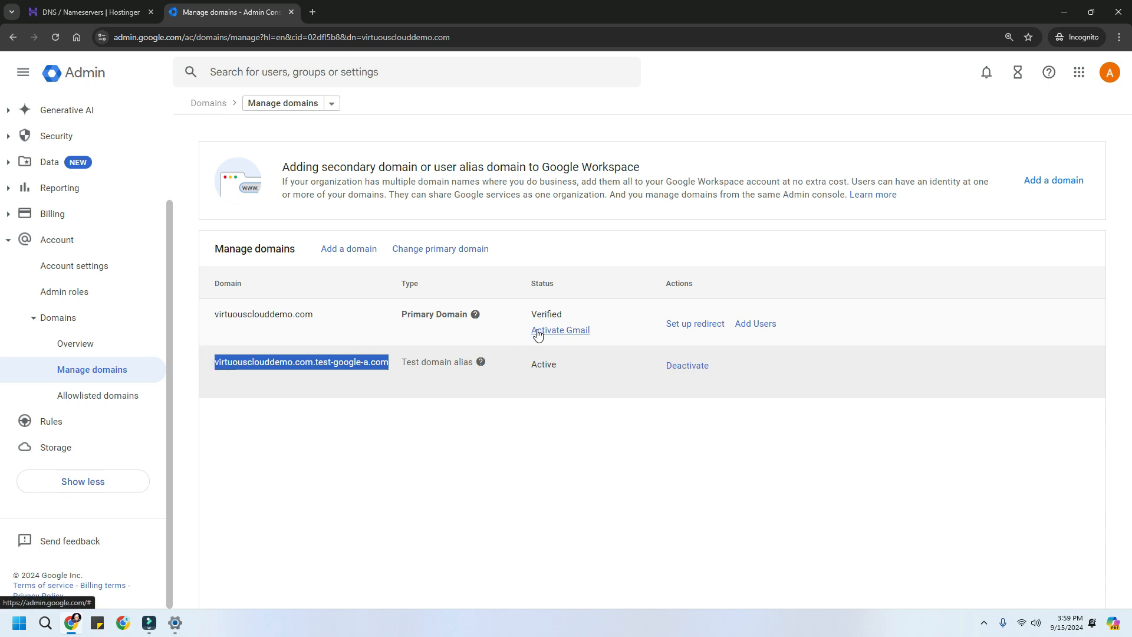
click(211, 321)
drag(212, 321, 313, 313)
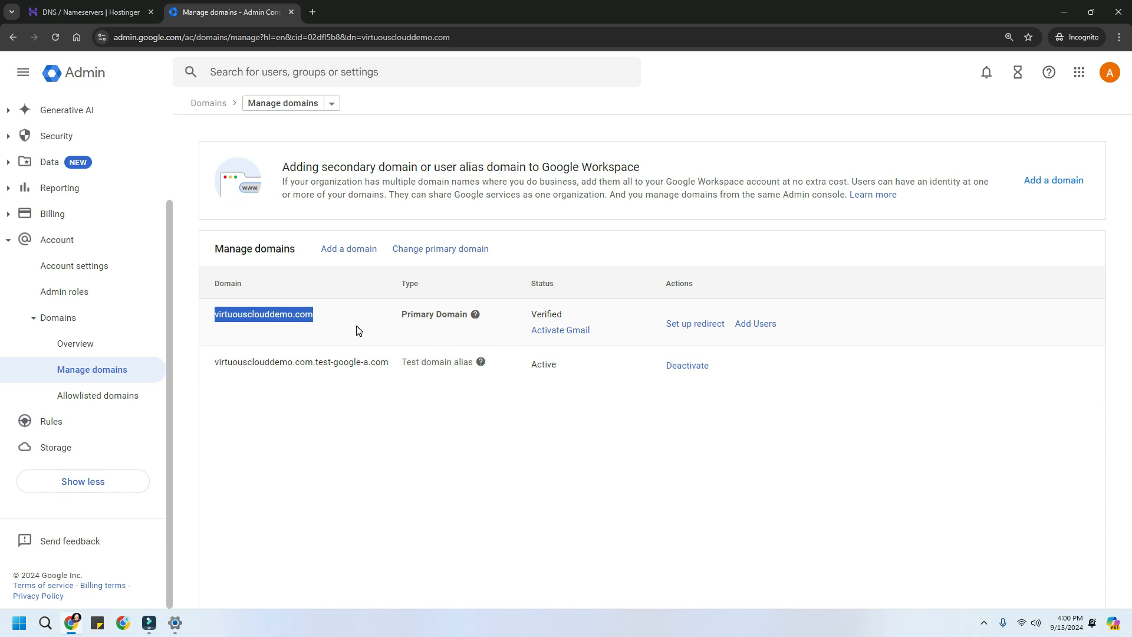
click(552, 334)
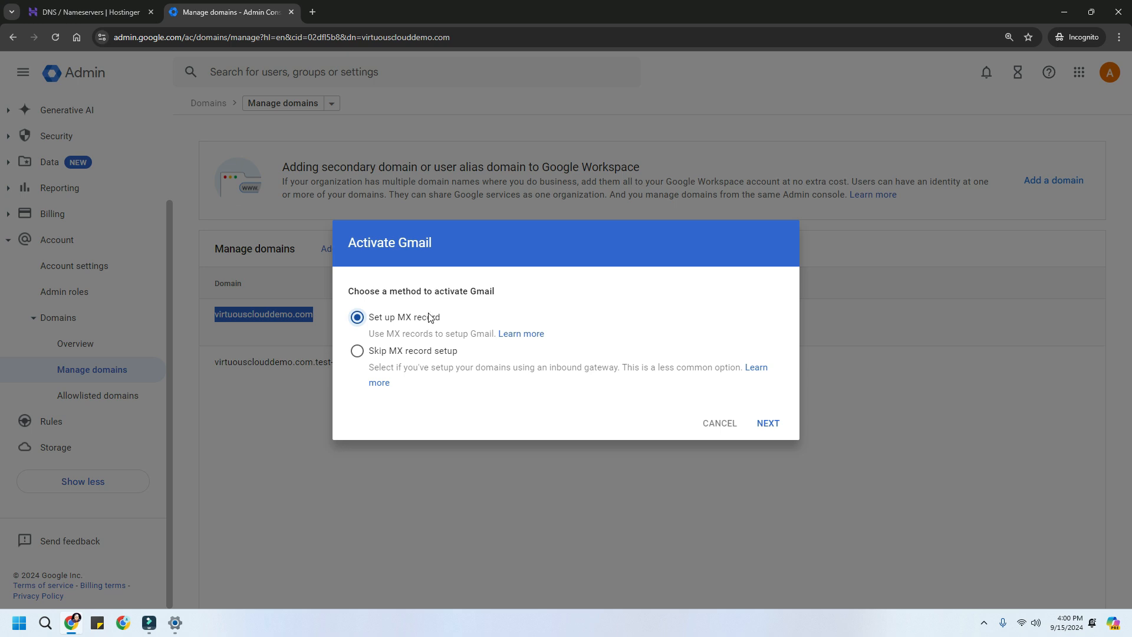
- Choose the MX record method, reach Step 2, copy ASPMX.L.GOOGLE.COM, and return to Hostinger
click(767, 424)
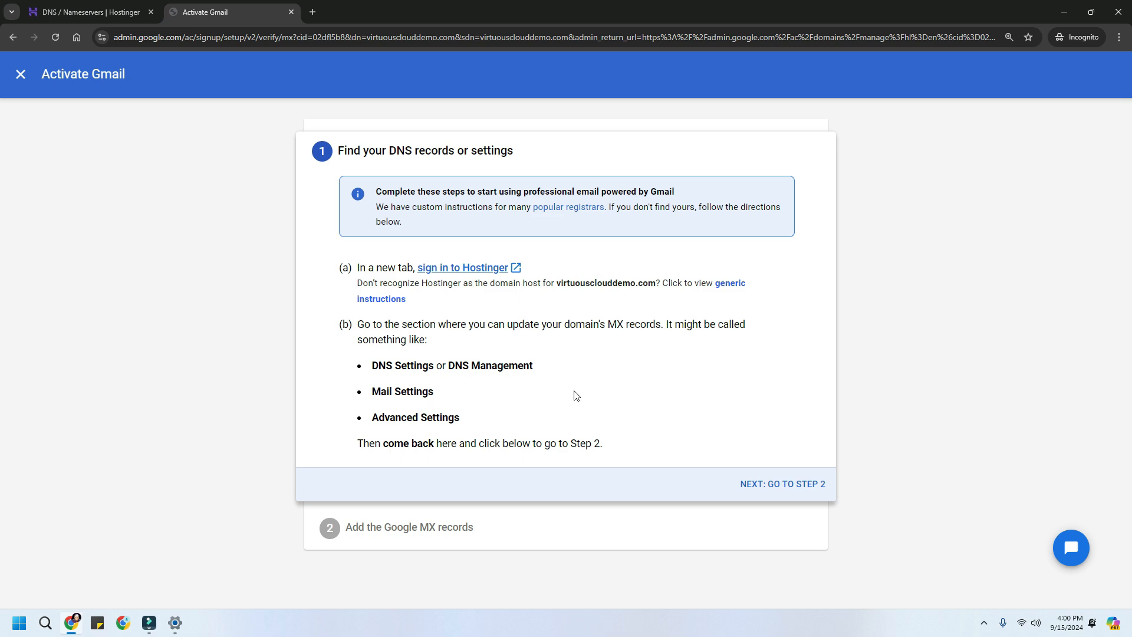
click(774, 491)
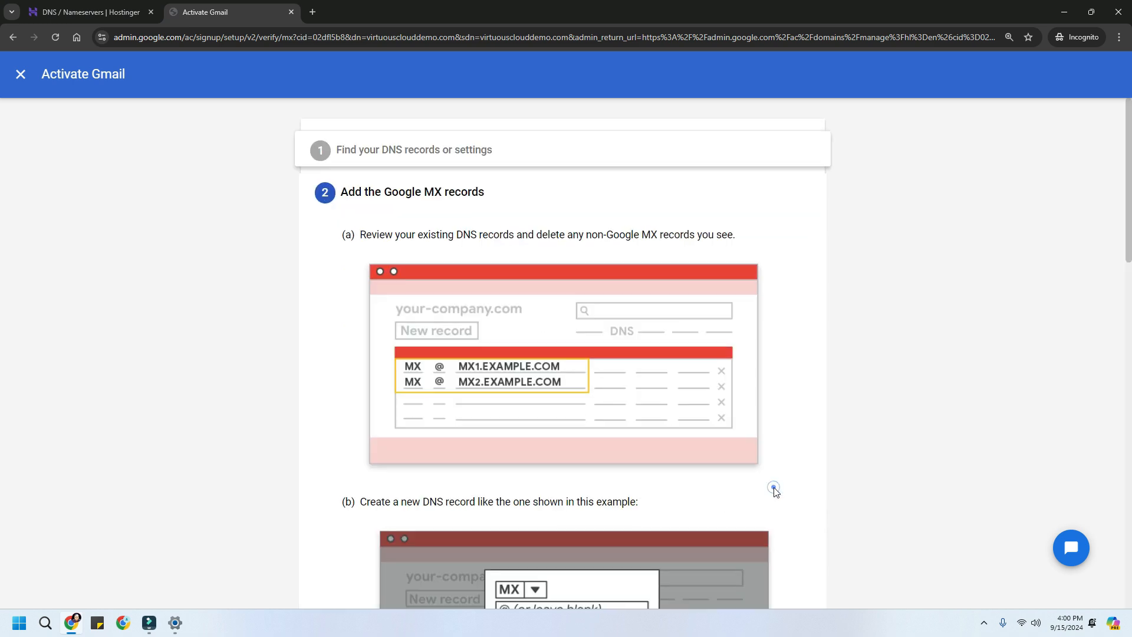
scroll(766, 443, down, 4)
scroll(767, 441, down, 6)
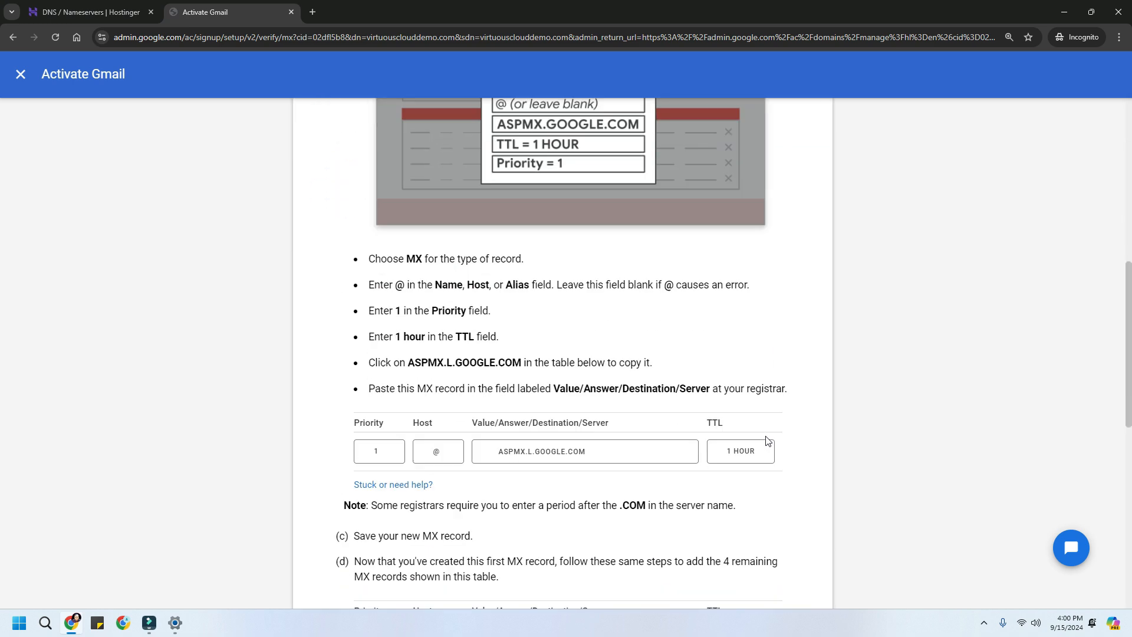
scroll(766, 441, down, 3)
scroll(767, 441, down, 4)
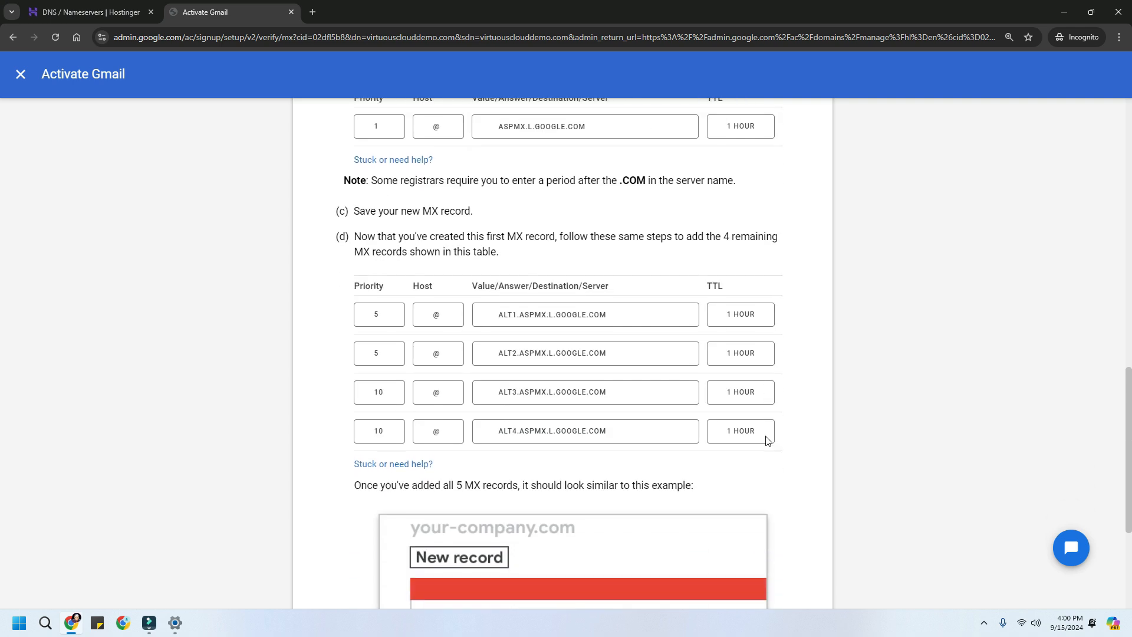
scroll(767, 441, up, 3)
scroll(767, 441, up, 3)
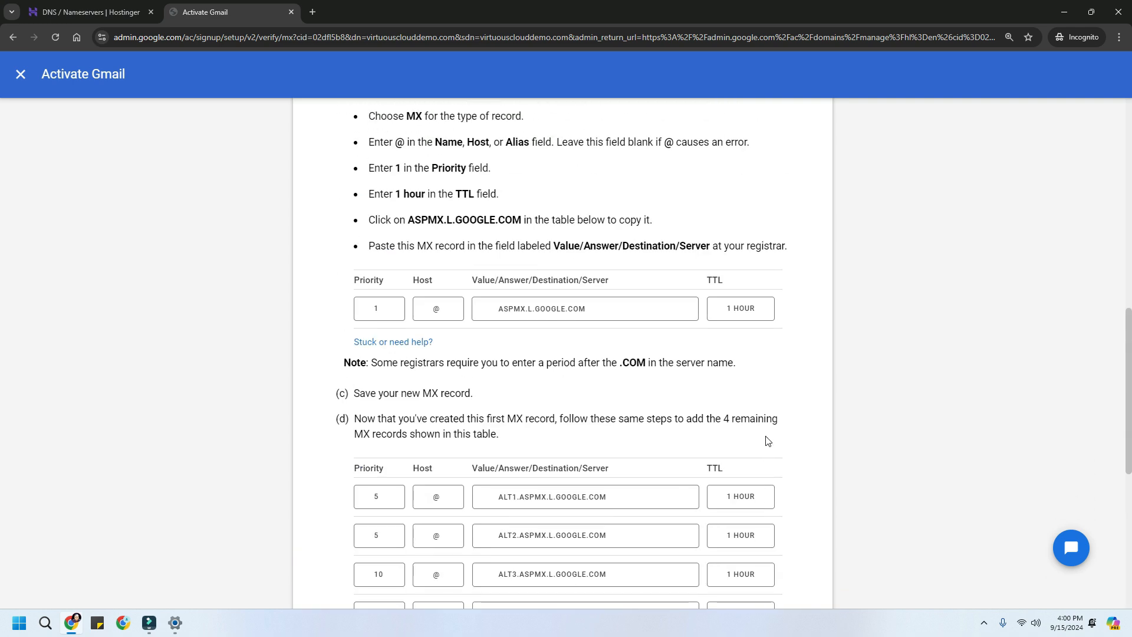
click(517, 309)
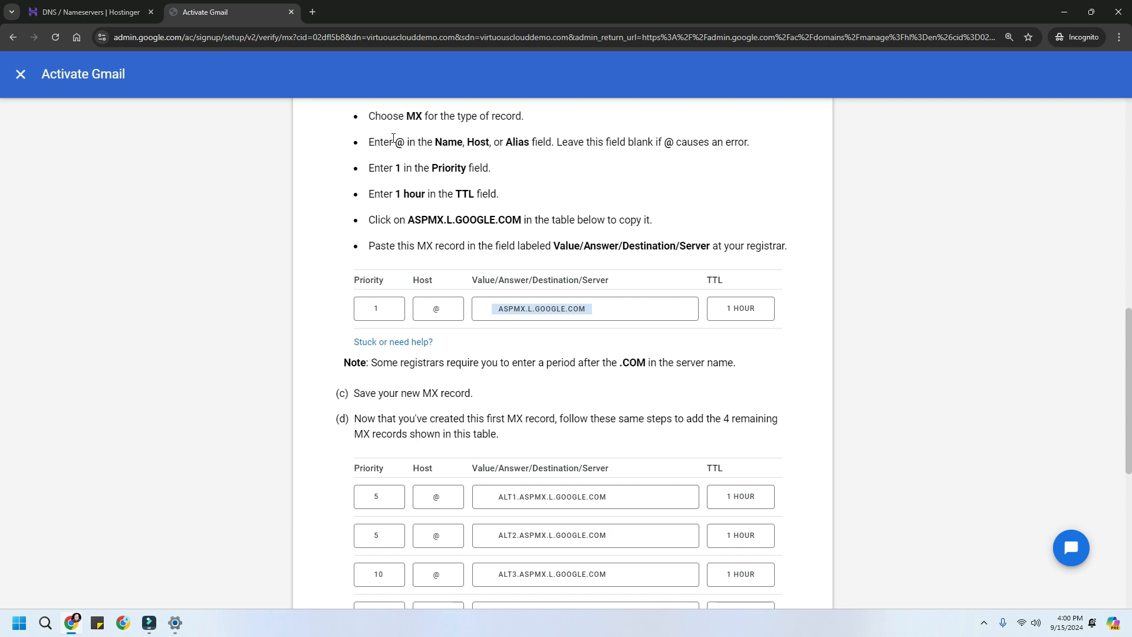
drag(404, 116, 543, 122)
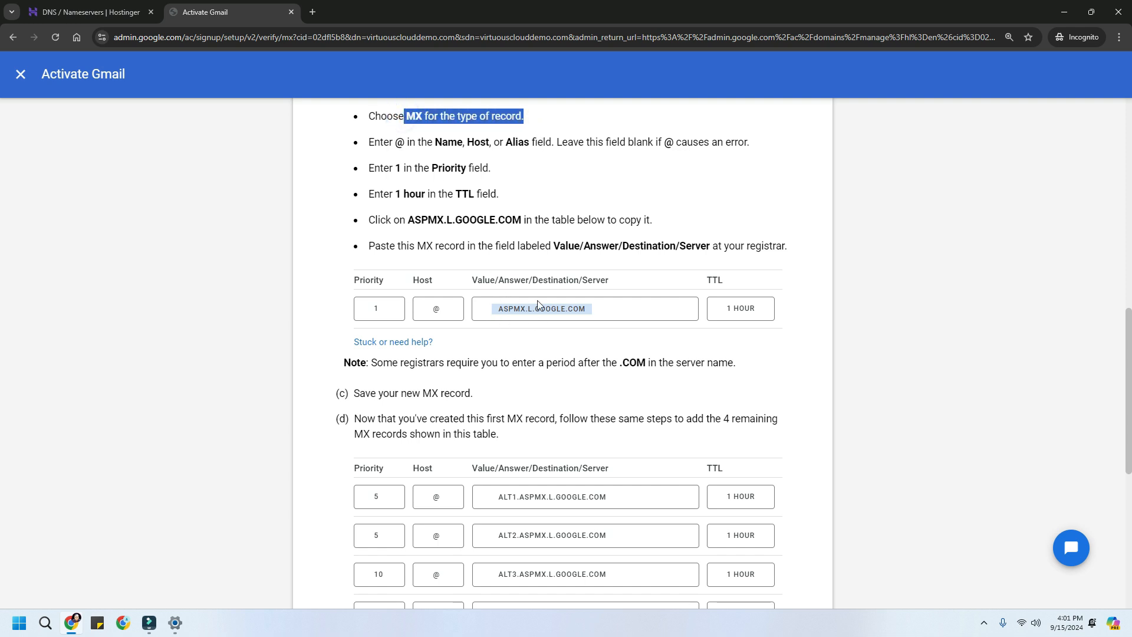
click(512, 312)
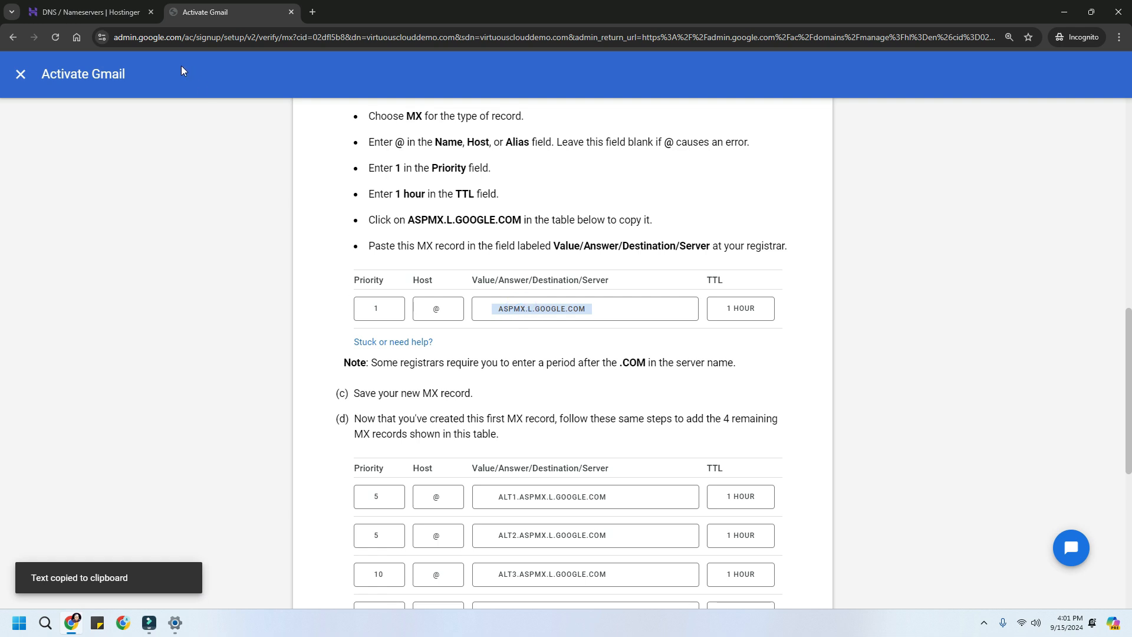
click(75, 17)
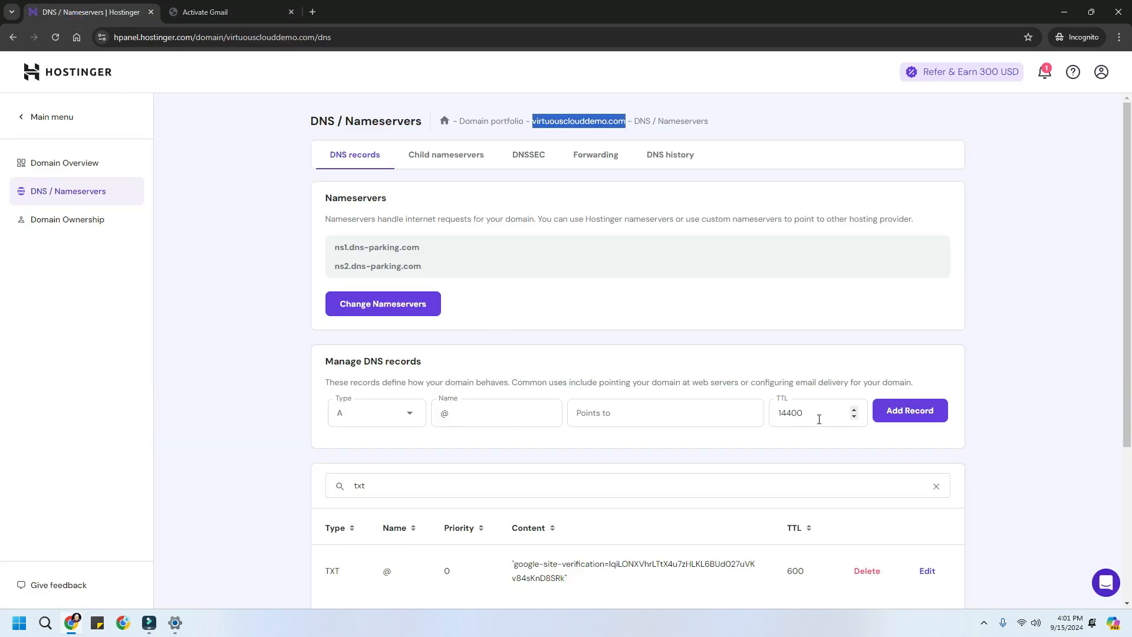
- Filter the DNS records by 'mx' and start a new MX record named @
drag(392, 487, 319, 483)
text(mx)
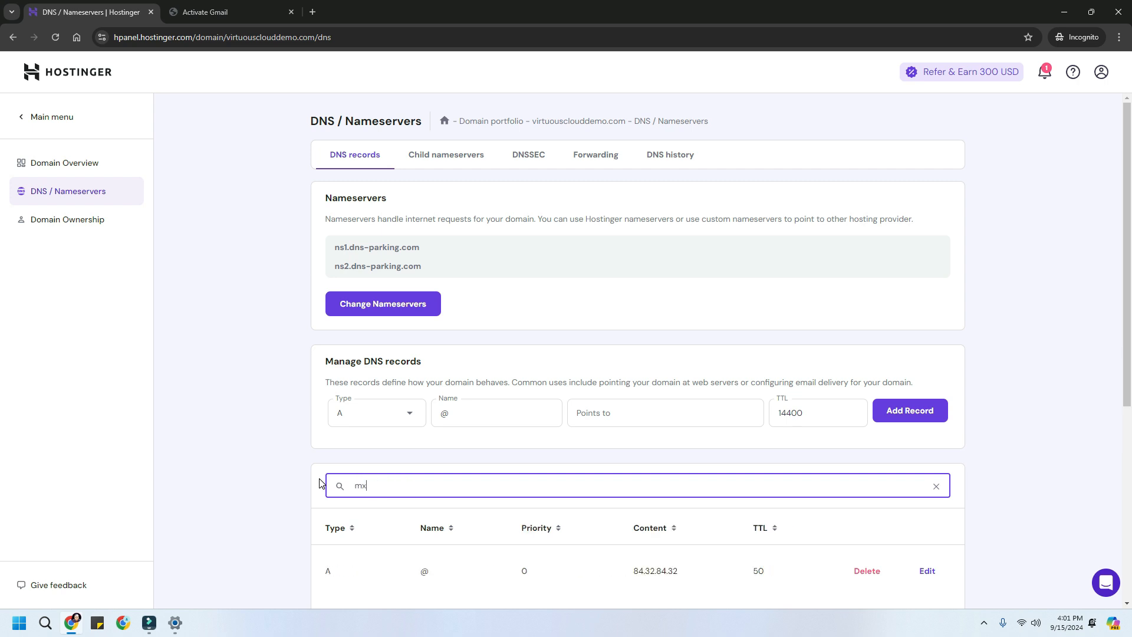
scroll(342, 479, down, 2)
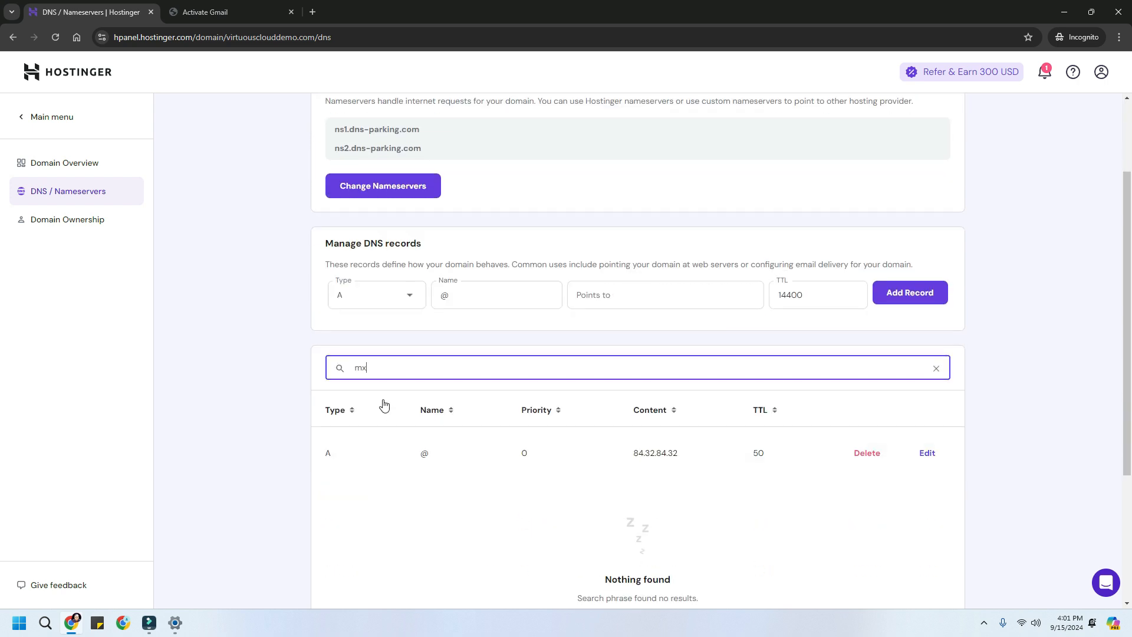
click(379, 295)
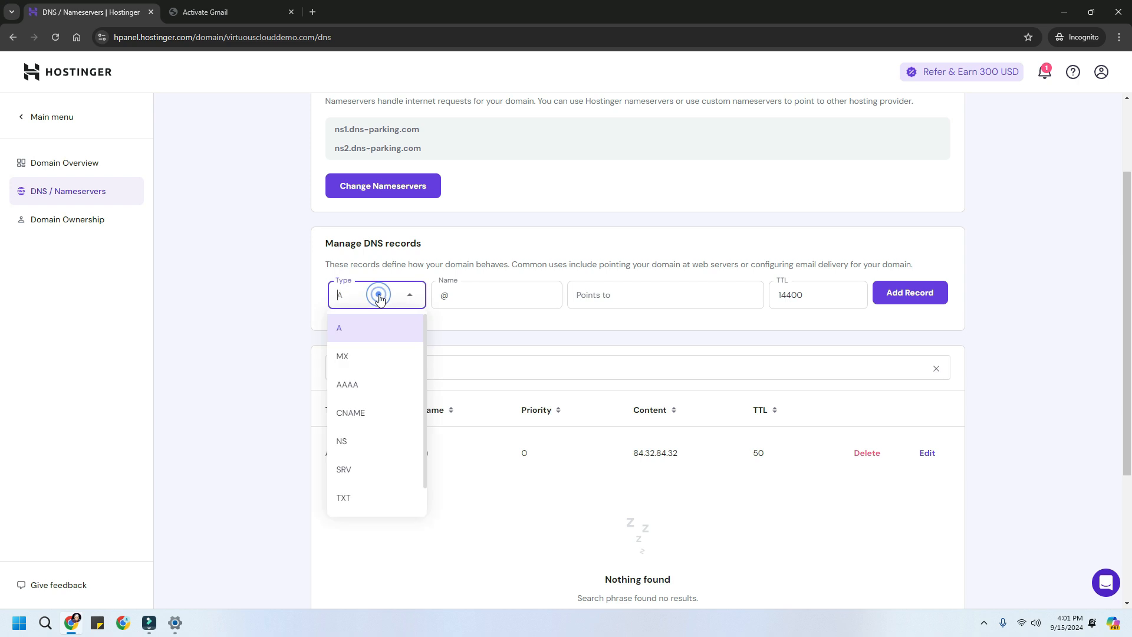
click(374, 358)
click(456, 300)
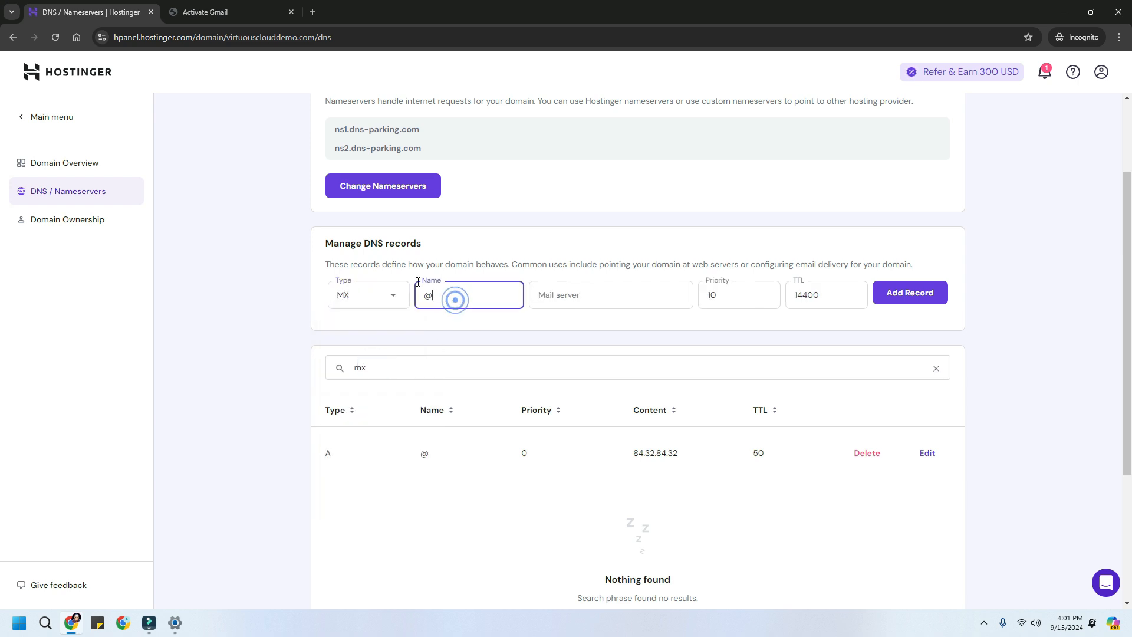
- Copy ASPMX.L.GOOGLE.COM from Google's MX table into the record's Mail server field
click(245, 14)
click(371, 309)
click(430, 313)
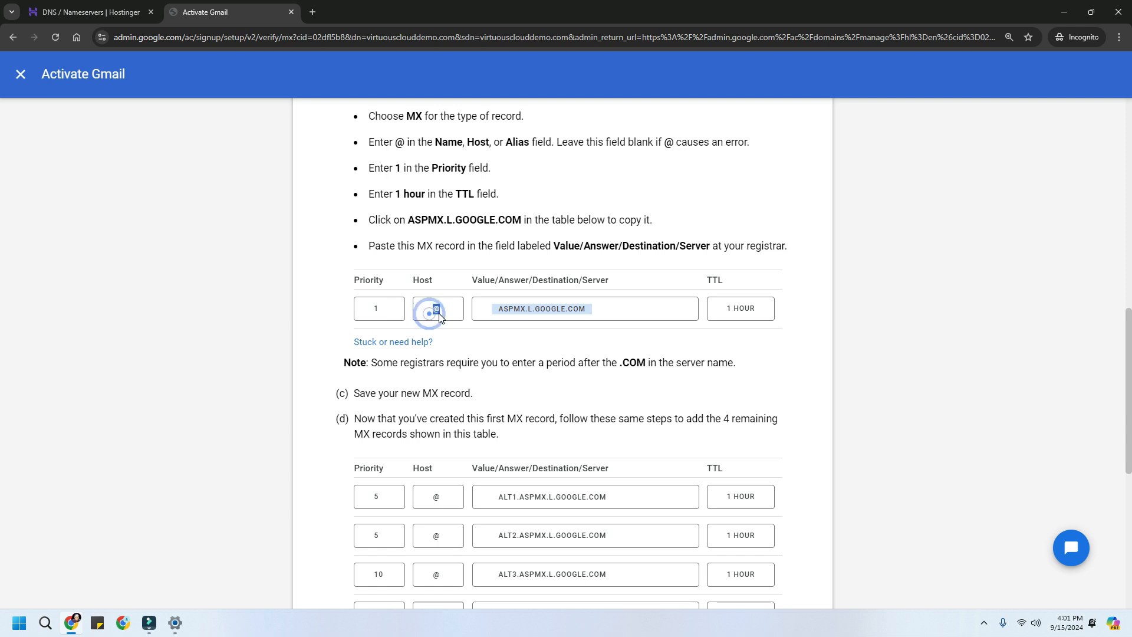
click(527, 318)
click(86, 16)
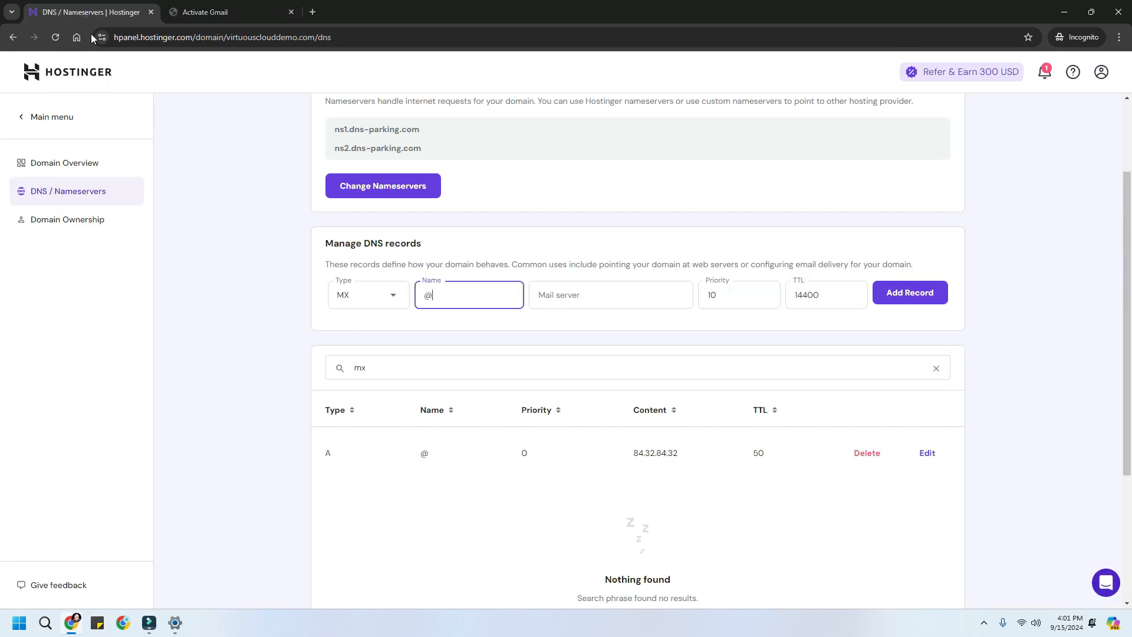
click(541, 294)
key(ctrl+v)
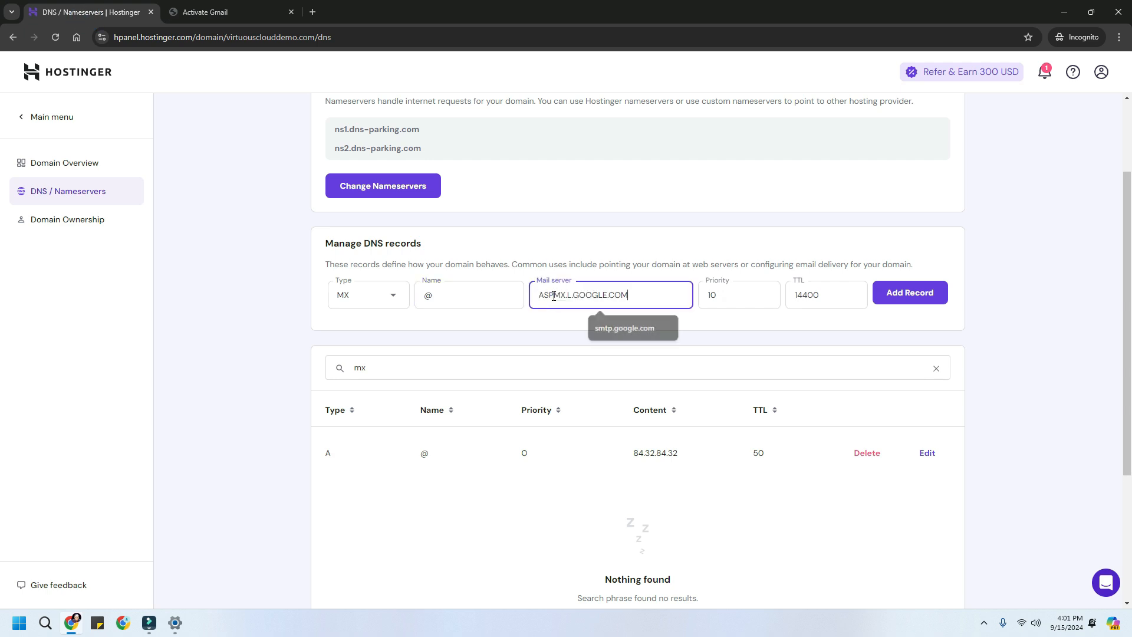
- Set priority 1 and TTL 3600 and add the ASPMX.L.GOOGLE.COM MX record
double_click(724, 295)
text(1)
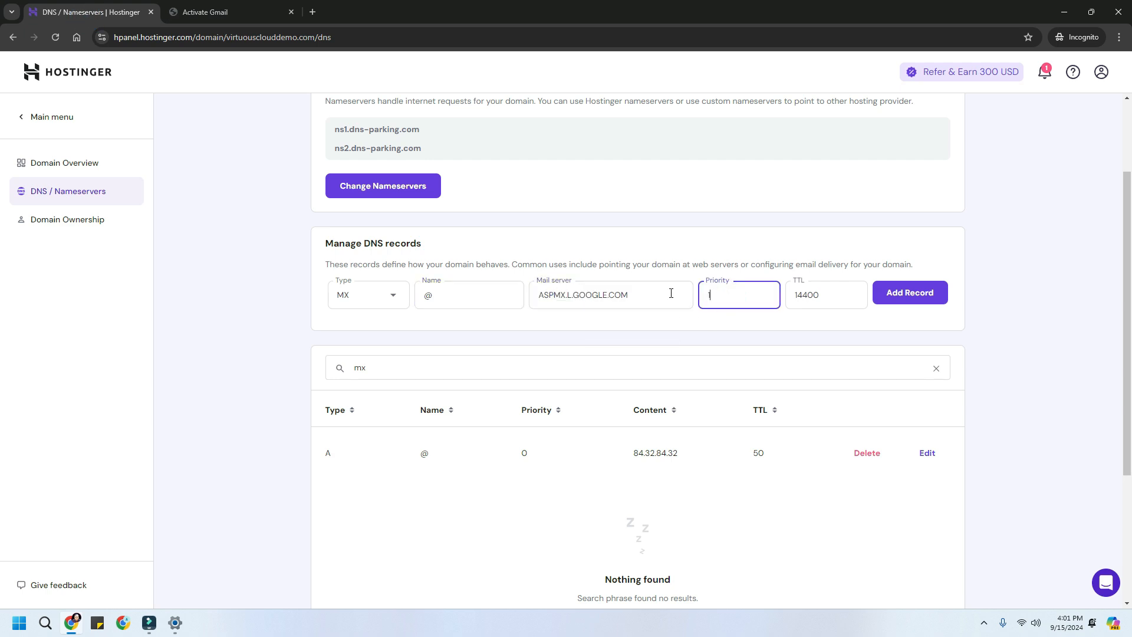
double_click(836, 298)
text(3600)
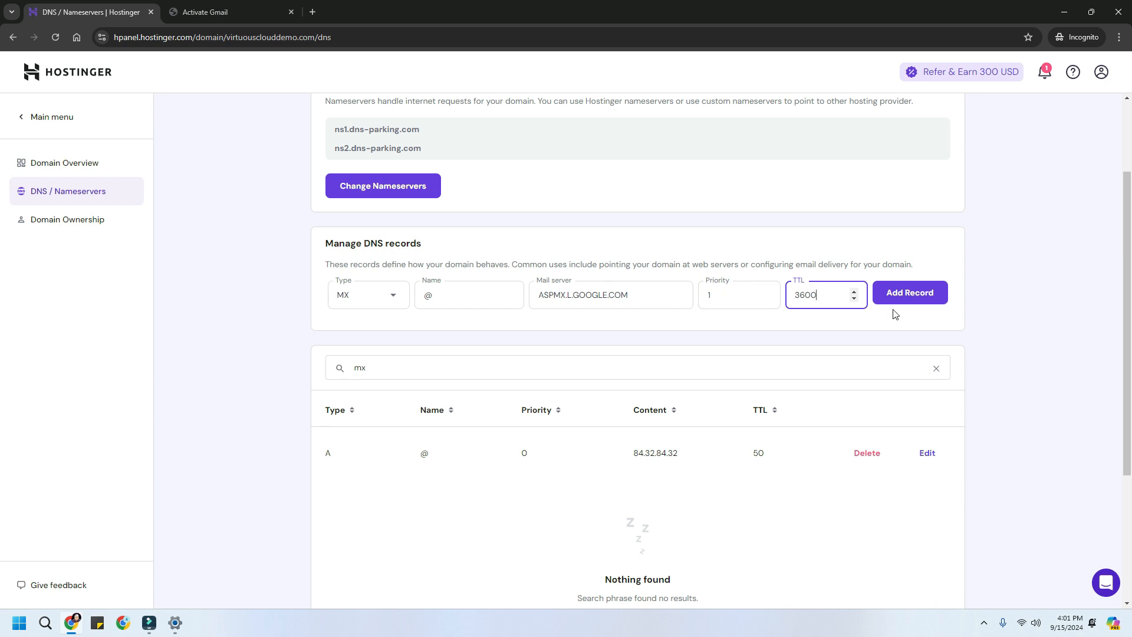
click(908, 299)
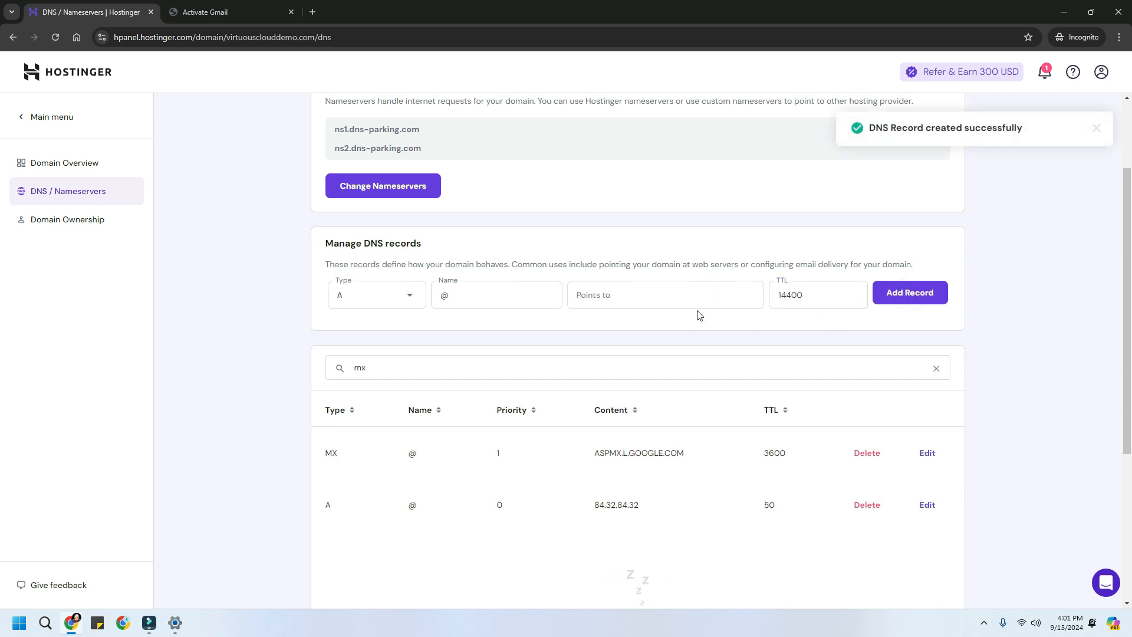
click(378, 295)
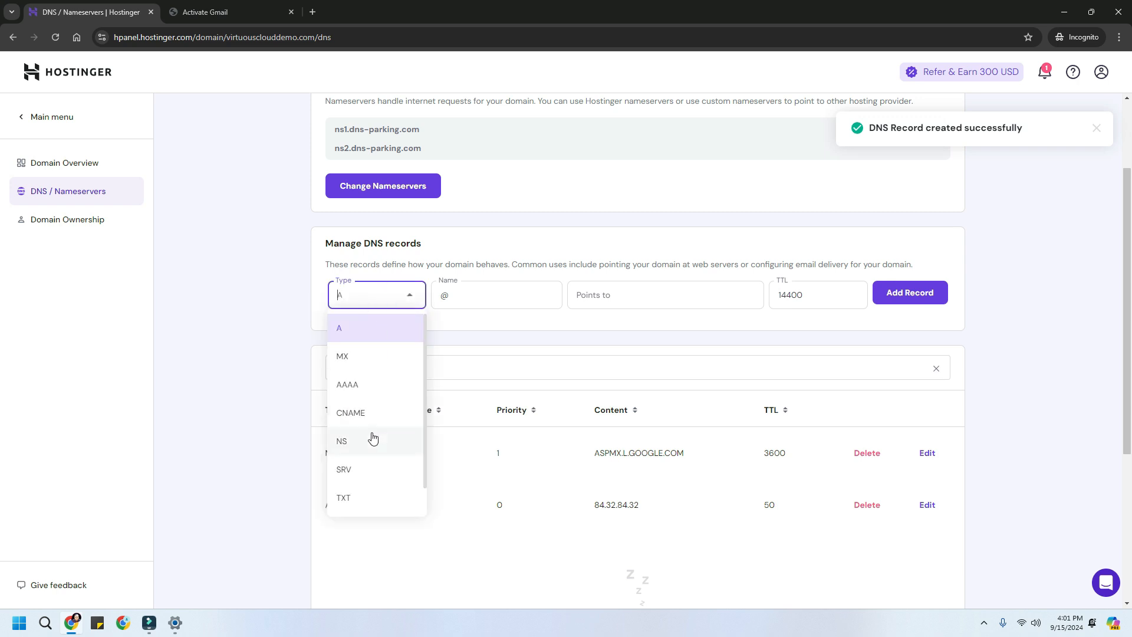
click(366, 368)
click(209, 12)
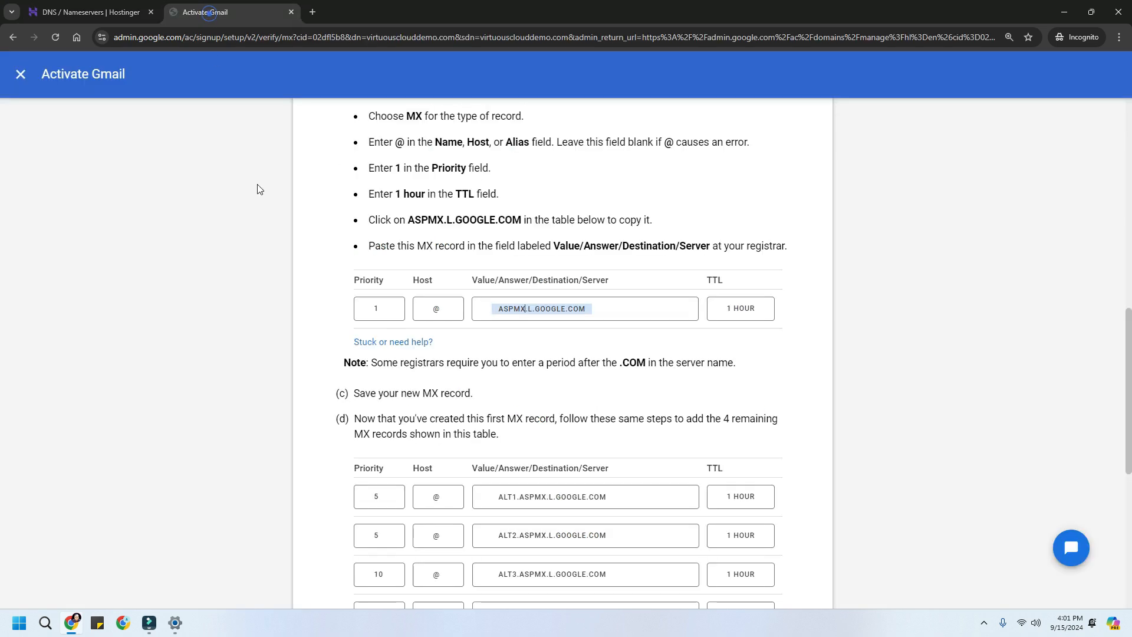
- Copy ALT1.ASPMX.L.GOOGLE.COM from Google's table into a new MX record's Mail server field
scroll(494, 424, down, 1)
click(515, 381)
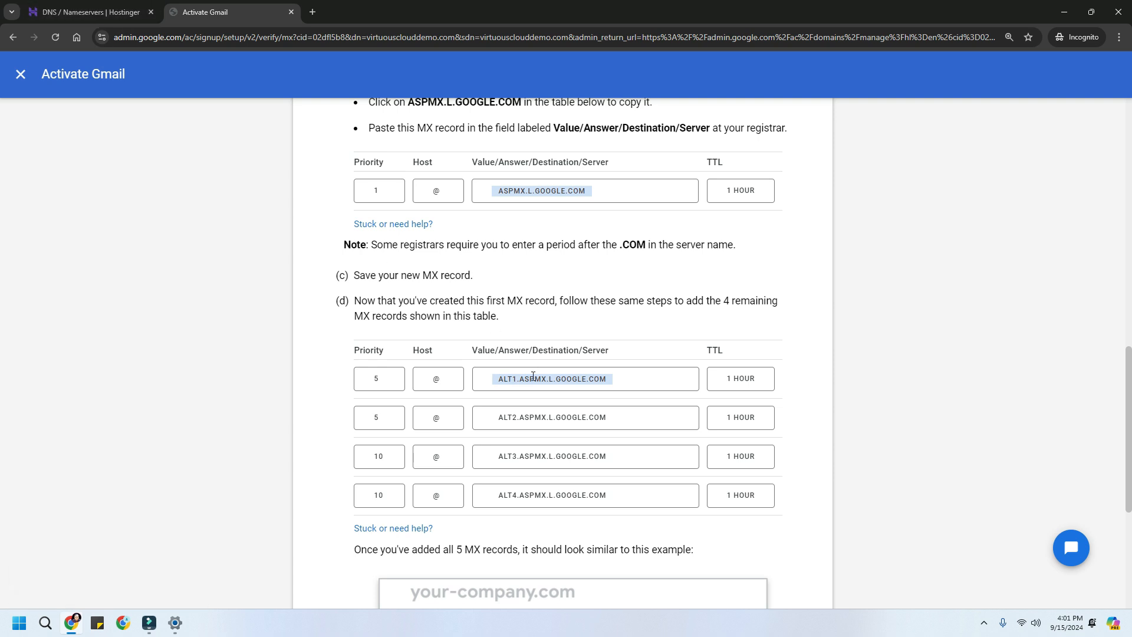
click(533, 378)
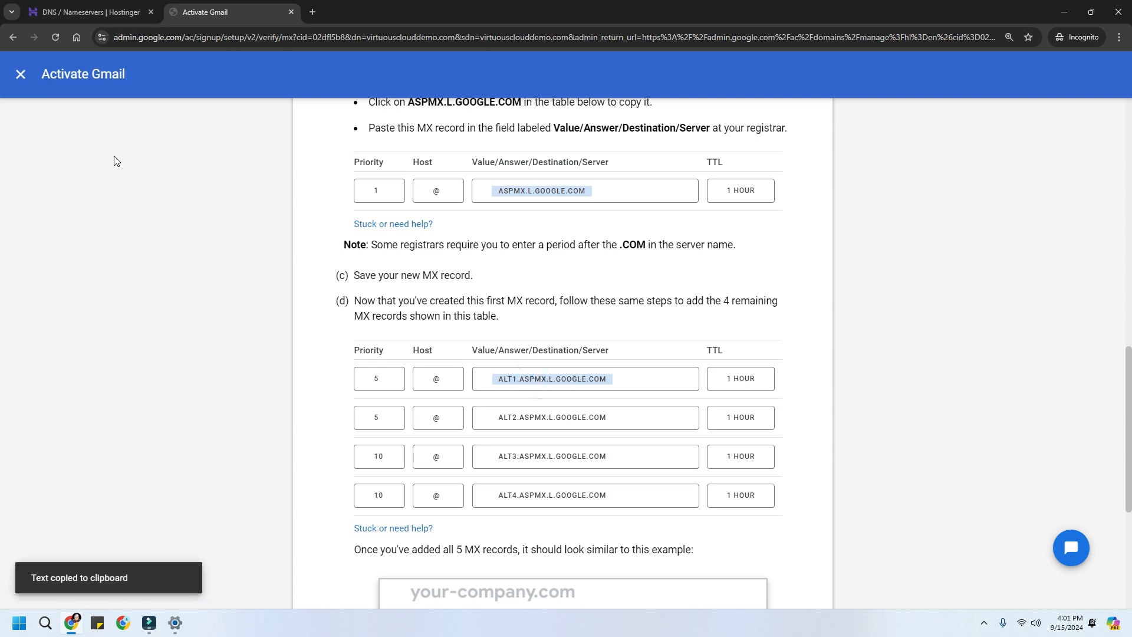
click(88, 15)
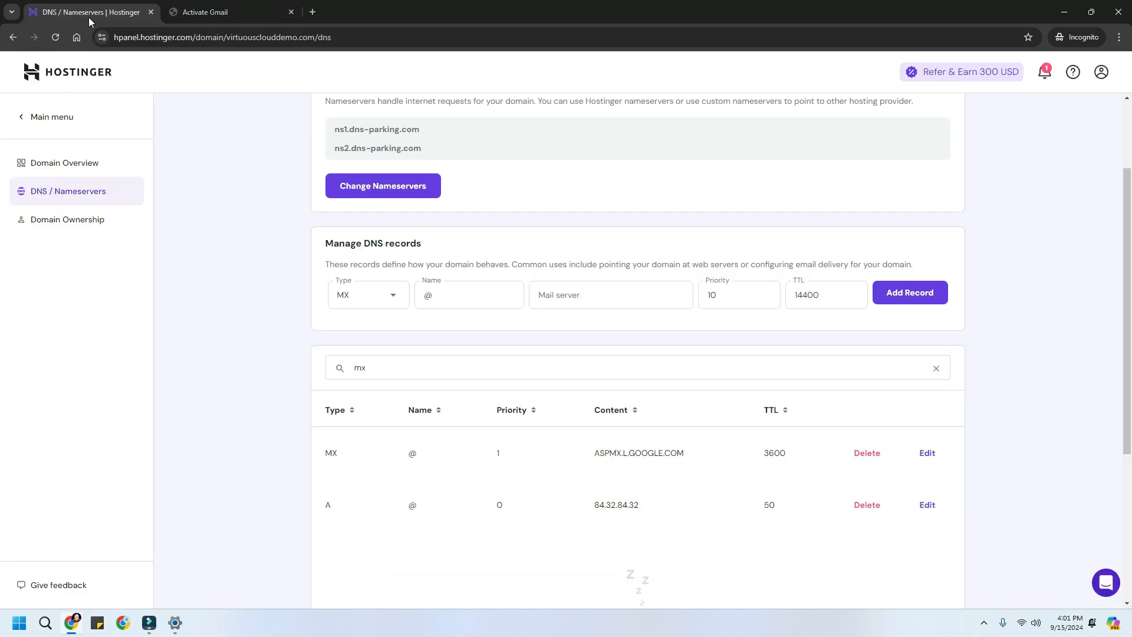
click(364, 299)
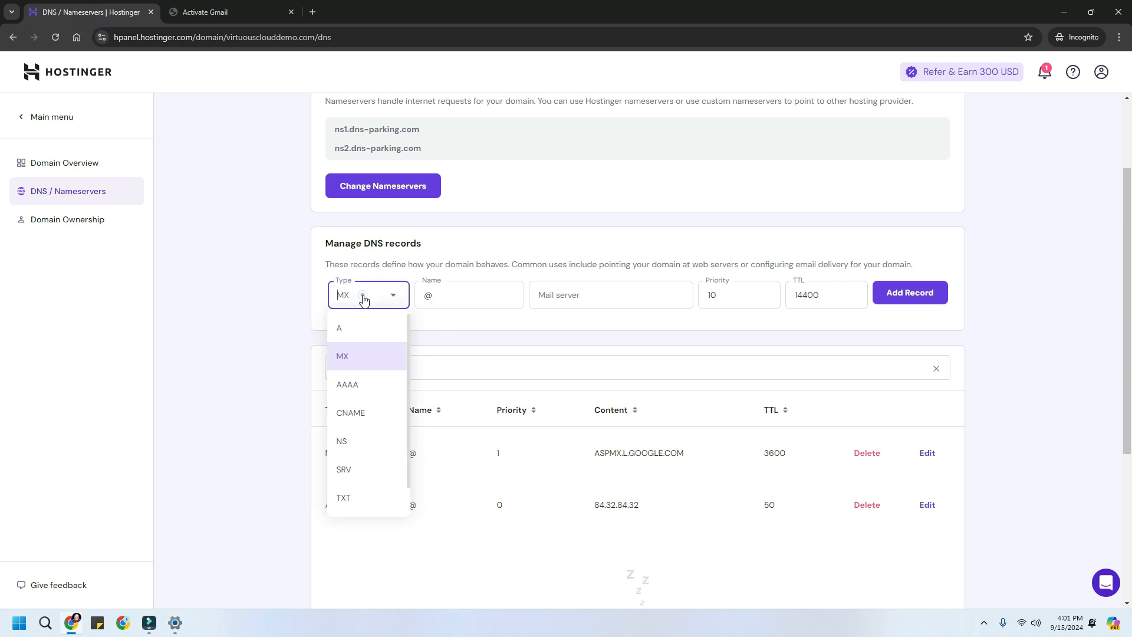
click(361, 354)
click(456, 301)
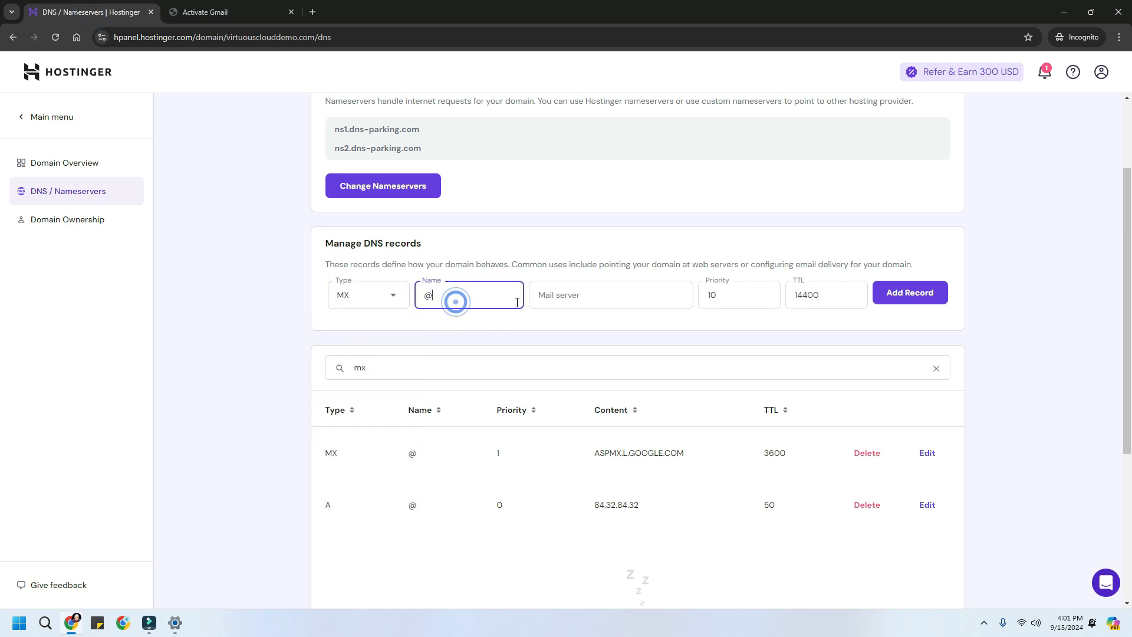
click(573, 303)
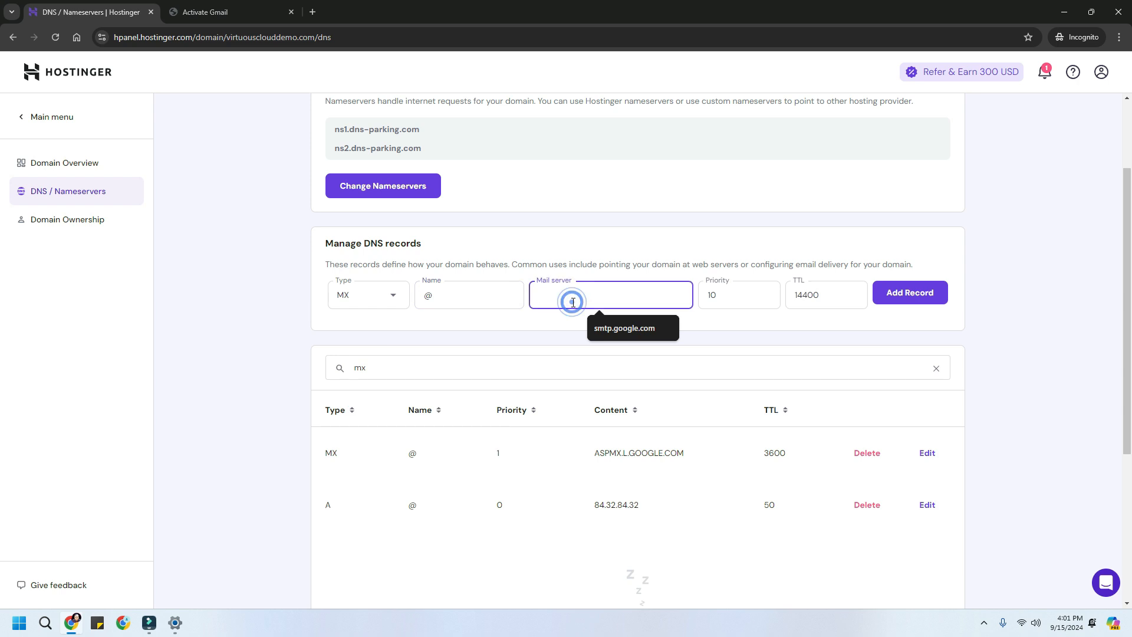
click(488, 296)
click(578, 302)
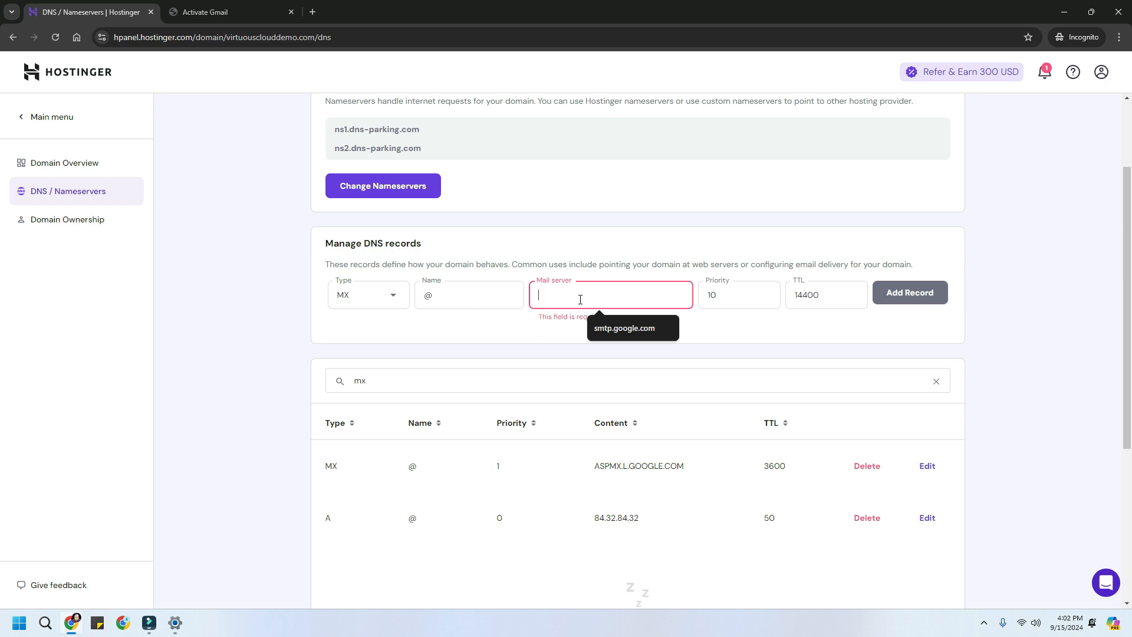
key(ctrl+v)
- Give the ALT1 record priority 5, change its TTL, and add it
double_click(722, 296)
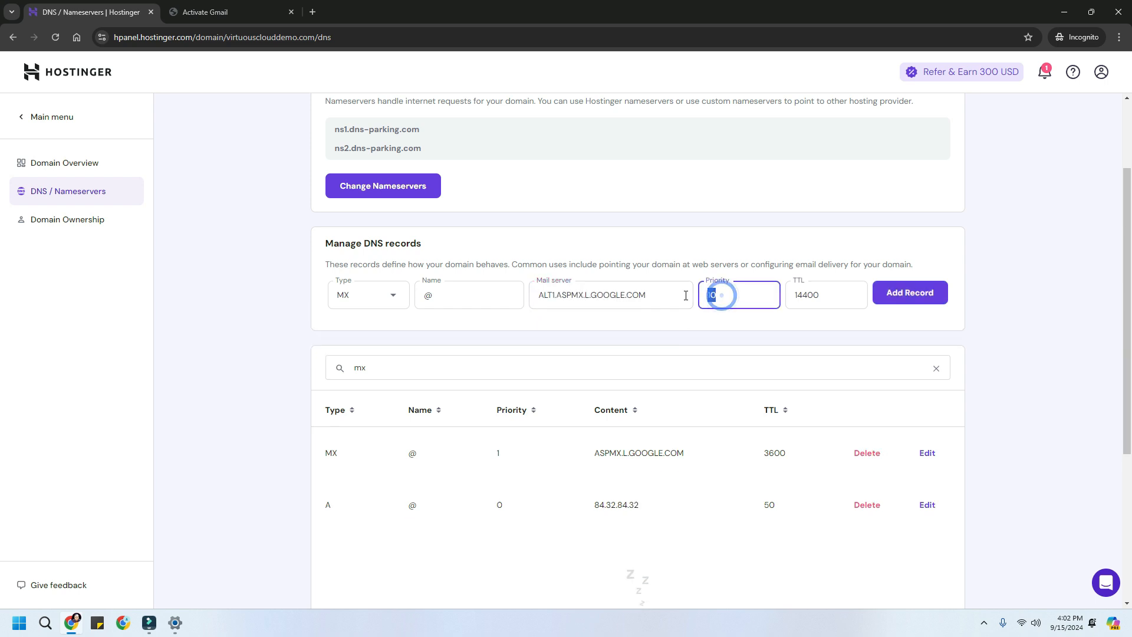
text(5)
double_click(822, 294)
text(3600)
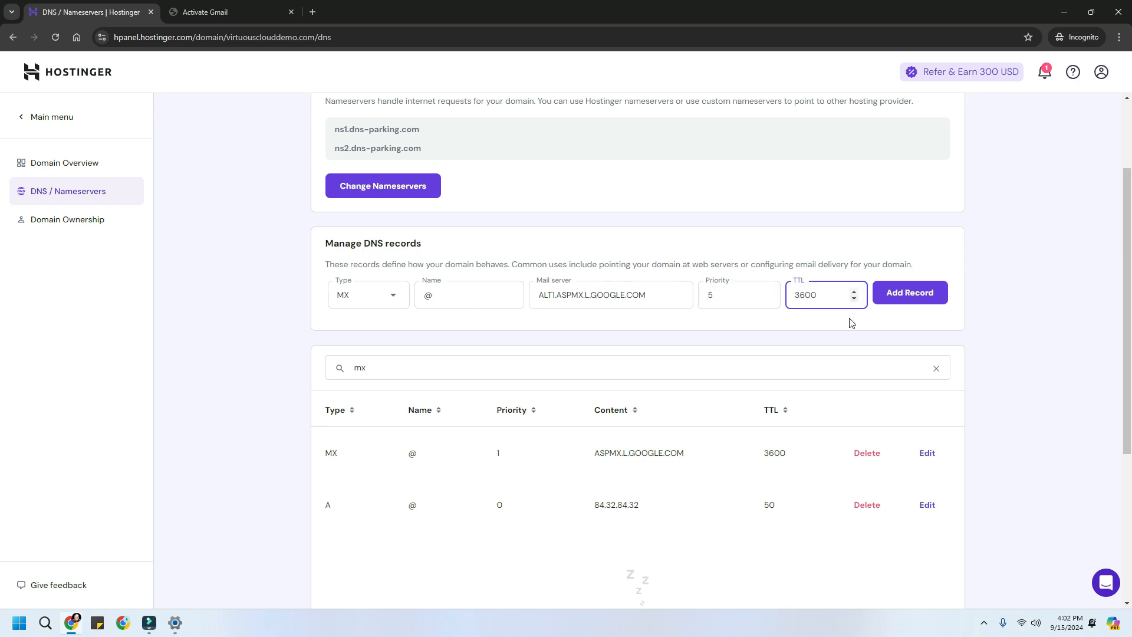
click(908, 293)
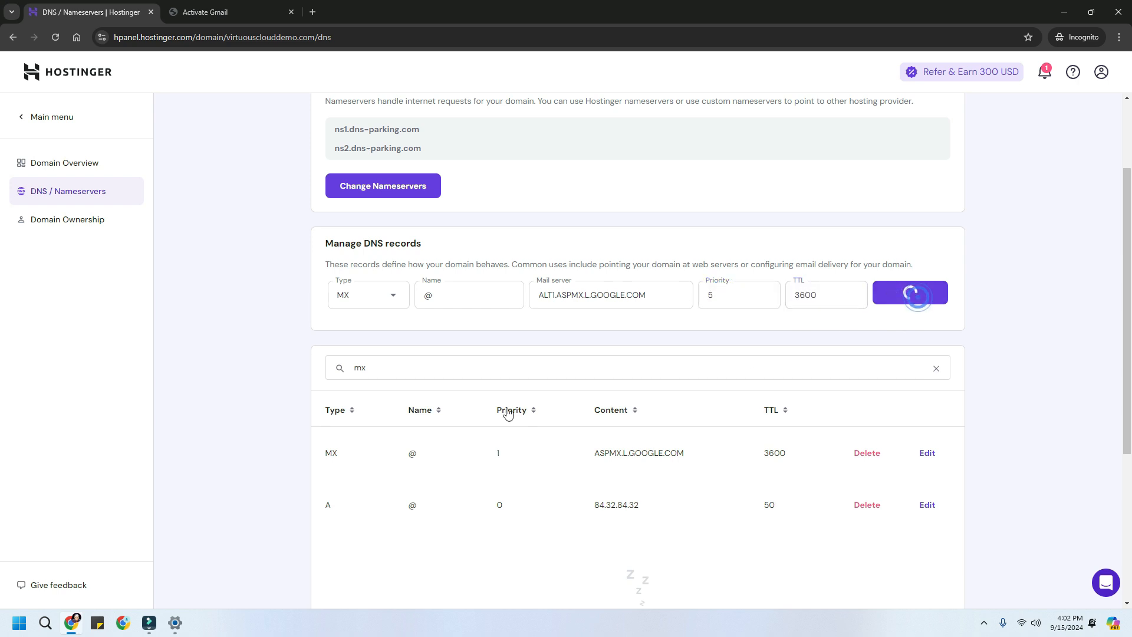
click(371, 300)
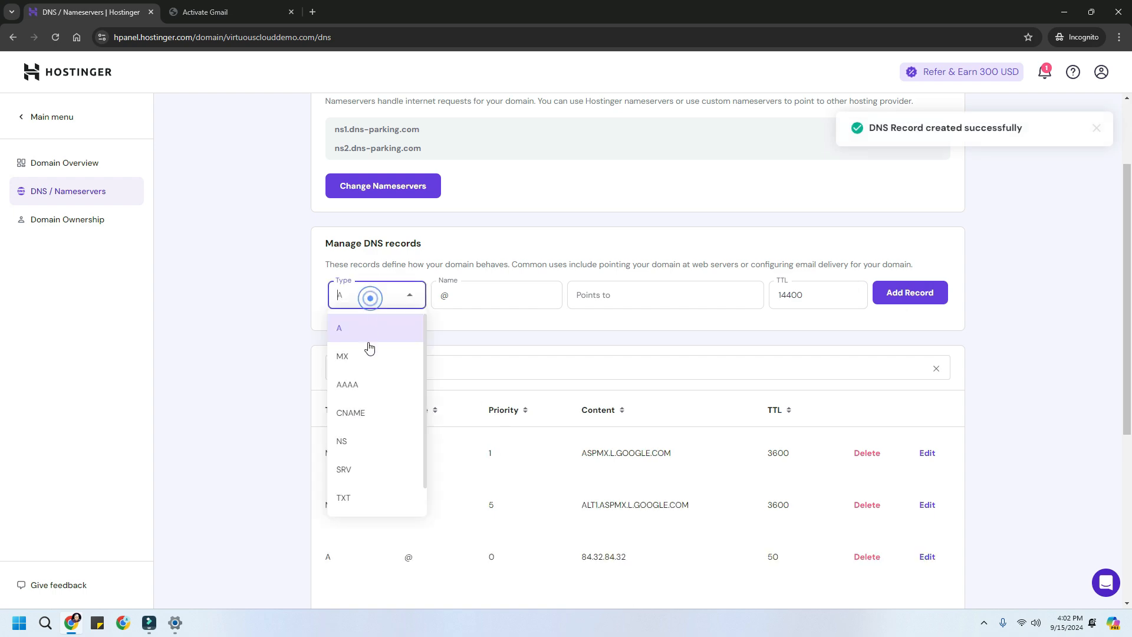
click(359, 357)
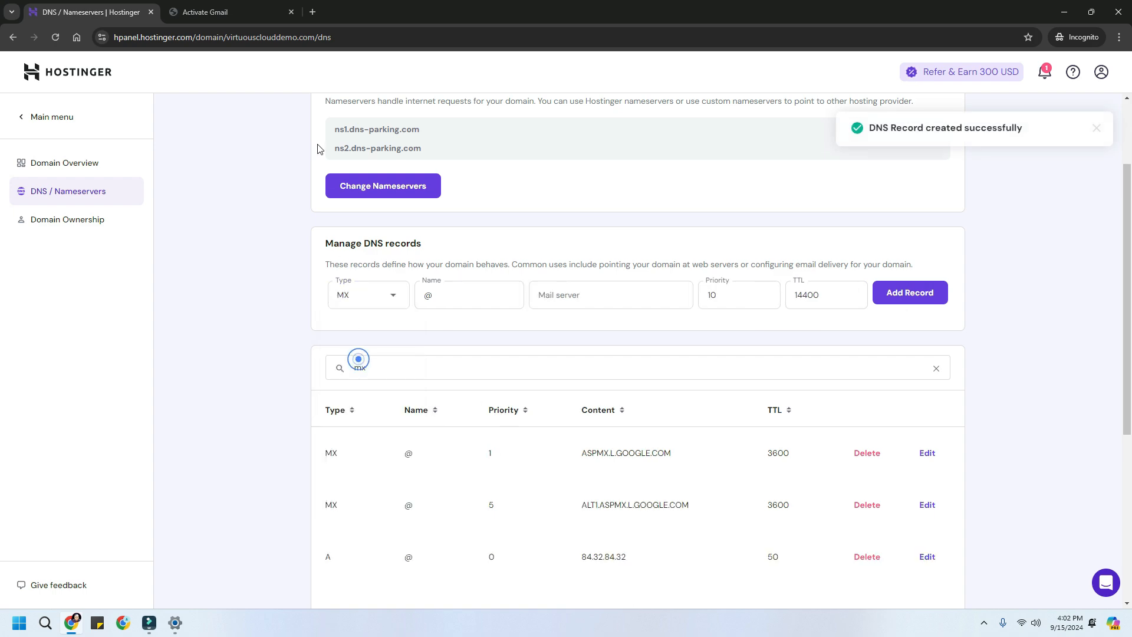
- Add the ALT2.ASPMX.L.GOOGLE.COM MX record with priority 5
click(214, 13)
click(520, 419)
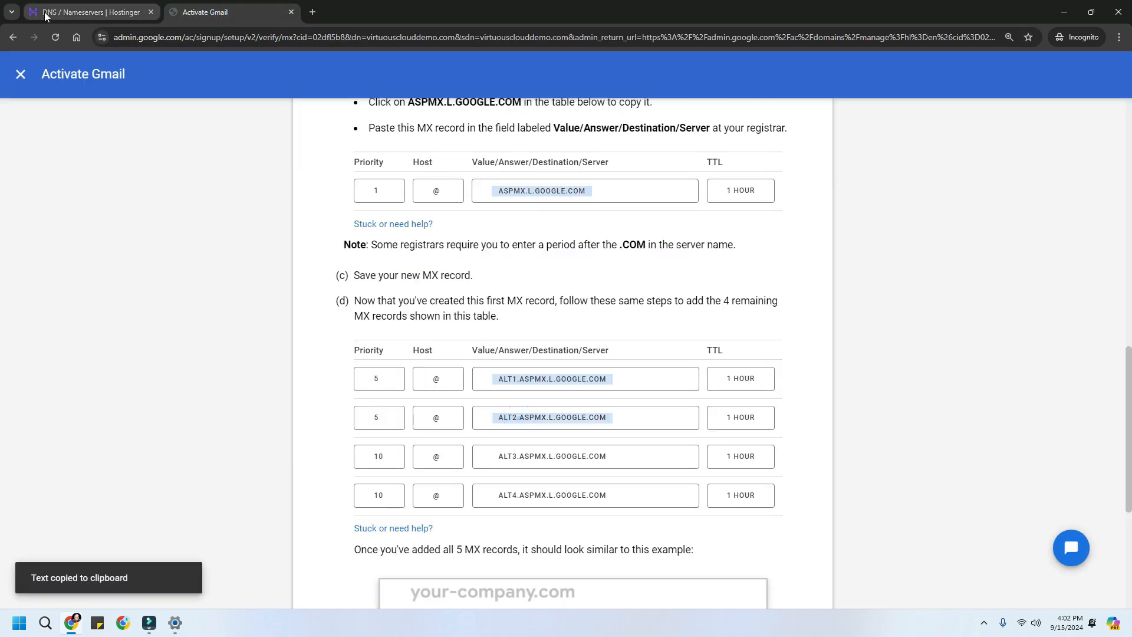
click(47, 12)
click(576, 298)
key(ctrl+v)
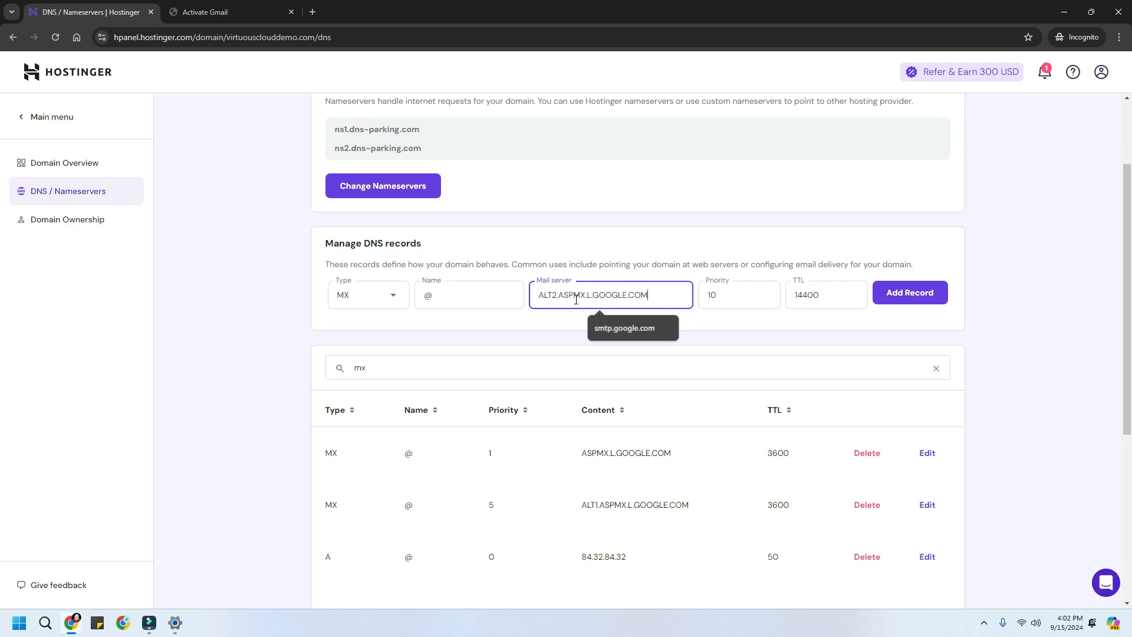
double_click(737, 293)
text(5)
double_click(821, 293)
text(36)
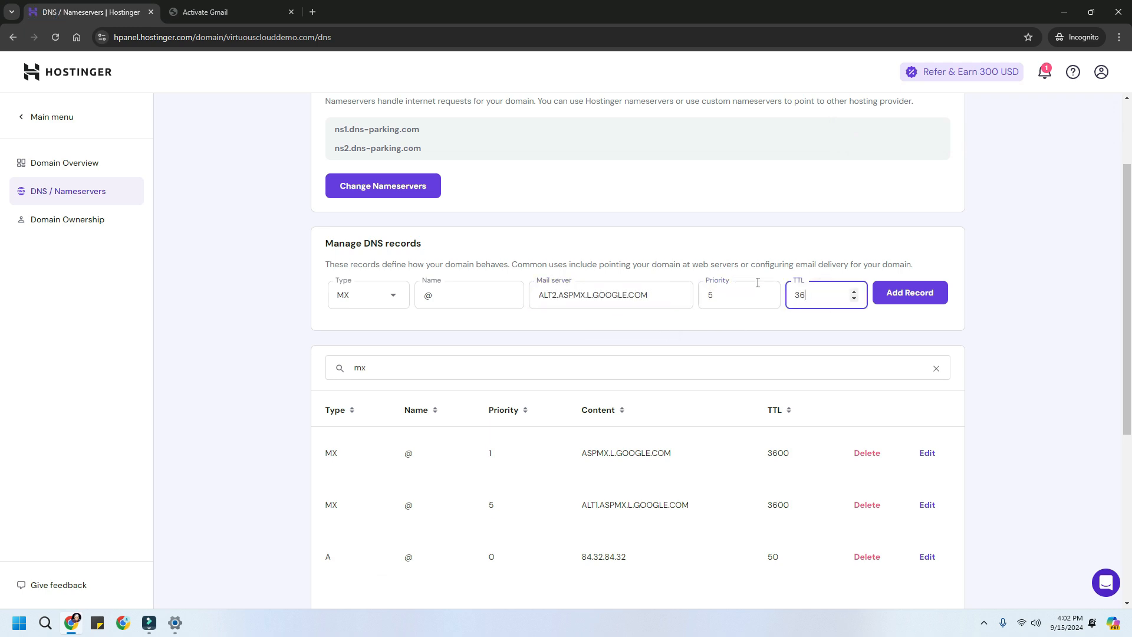
click(902, 294)
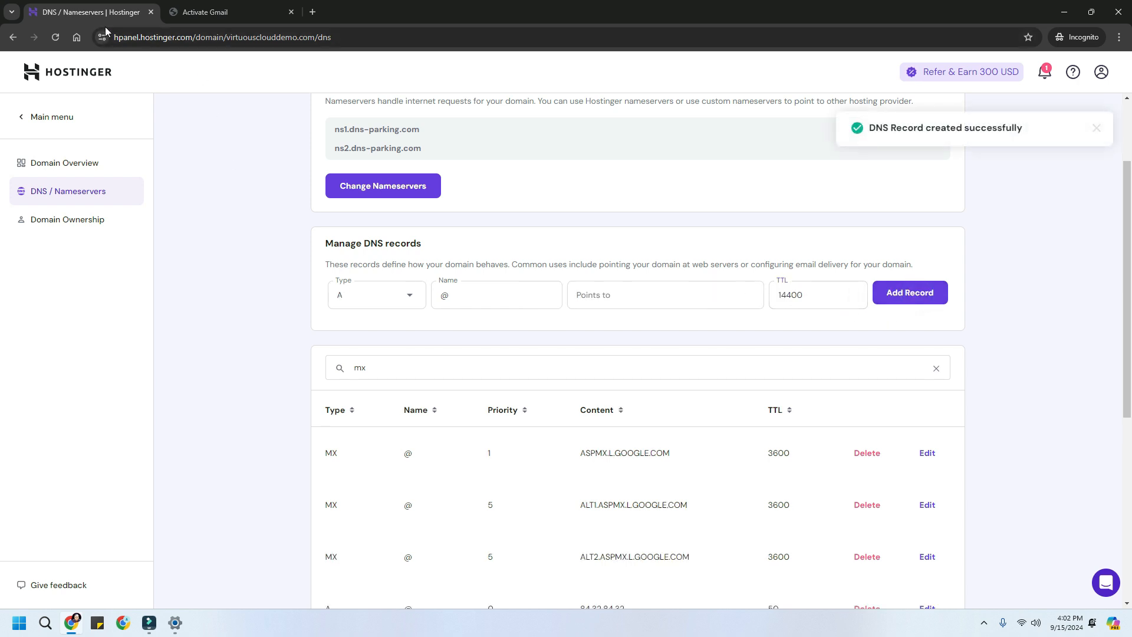
- Paste ALT3.ASPMX.L.GOOGLE.COM into the Mail server field of a new MX record
click(189, 16)
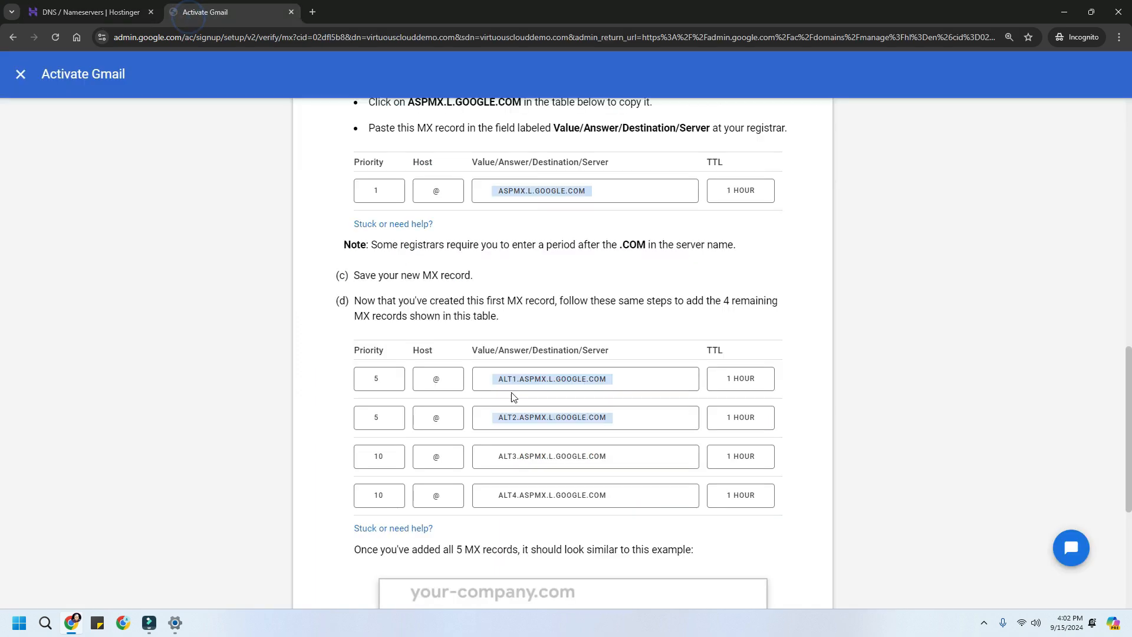
click(542, 456)
click(104, 13)
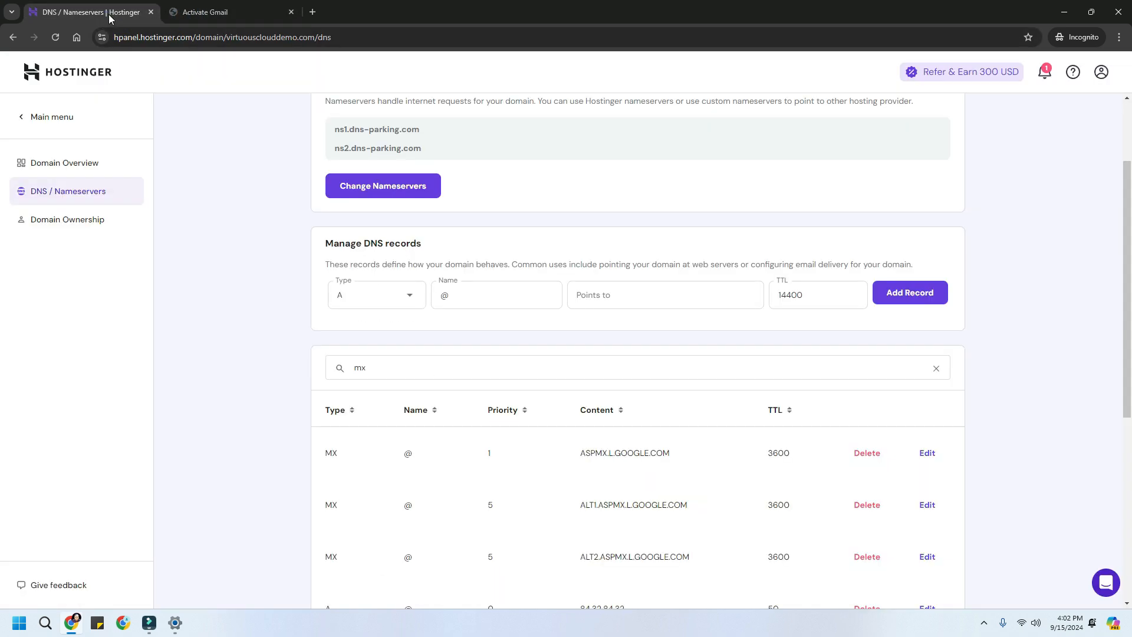
click(386, 300)
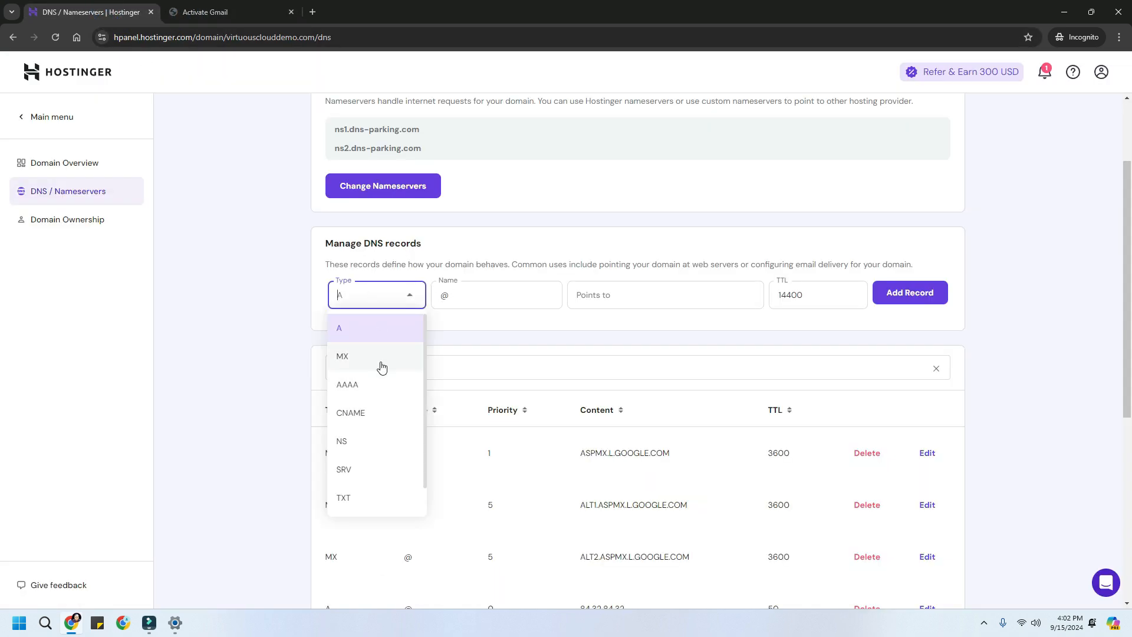
click(381, 355)
click(468, 298)
click(568, 296)
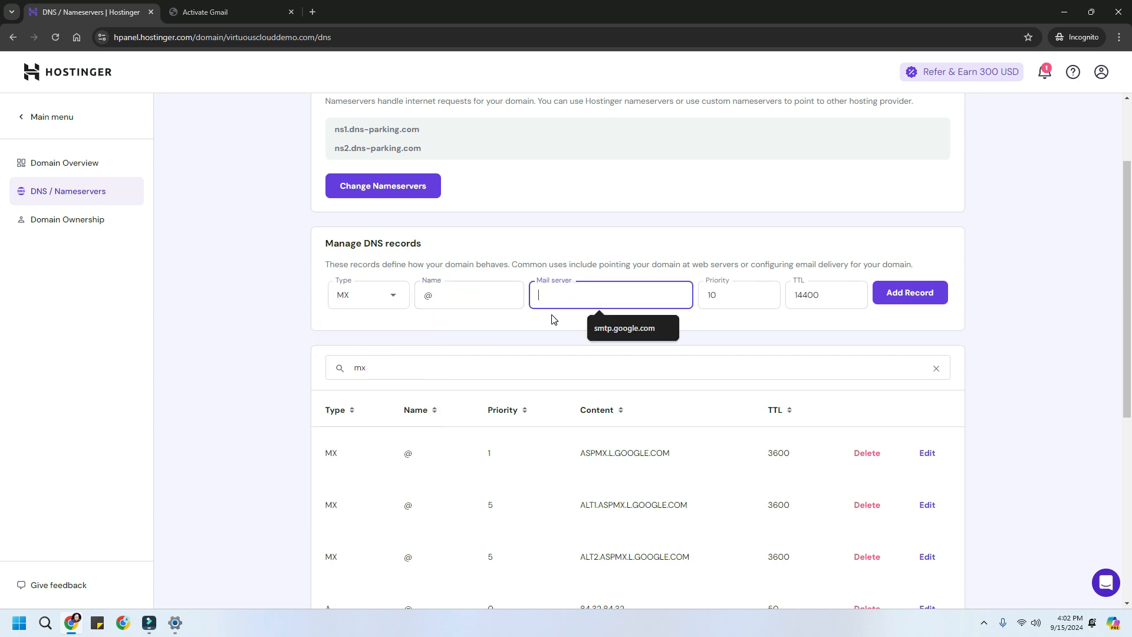
key(ctrl+v)
- Confirm priority 10 for ALT3, set TTL 3600, and add the record
double_click(716, 297)
click(818, 293)
double_click(820, 293)
click(230, 13)
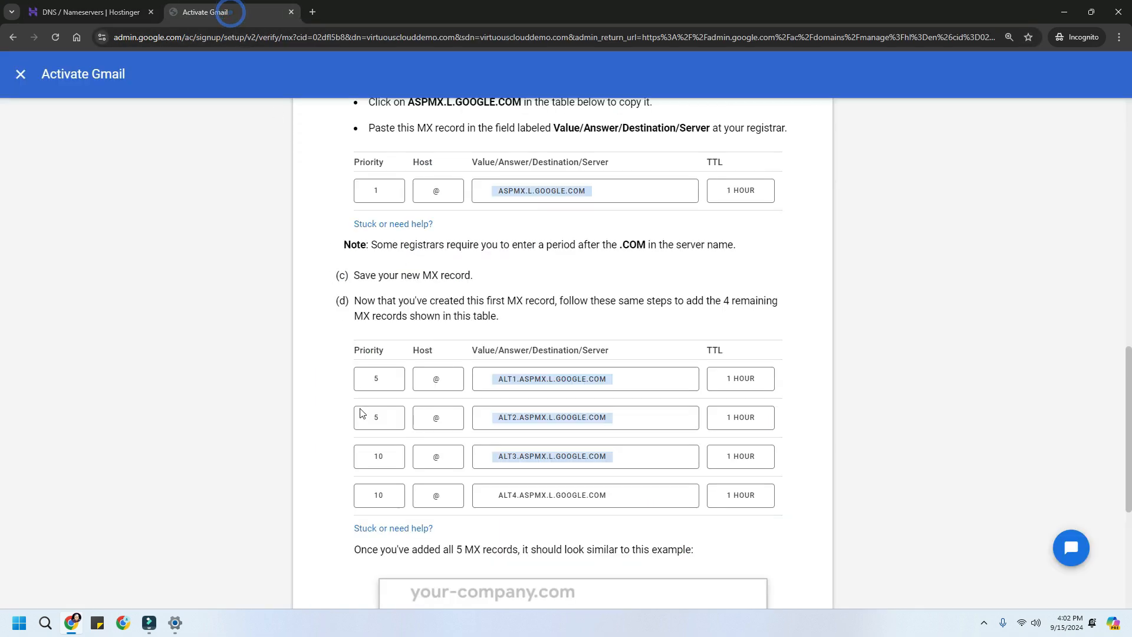
double_click(378, 456)
click(106, 12)
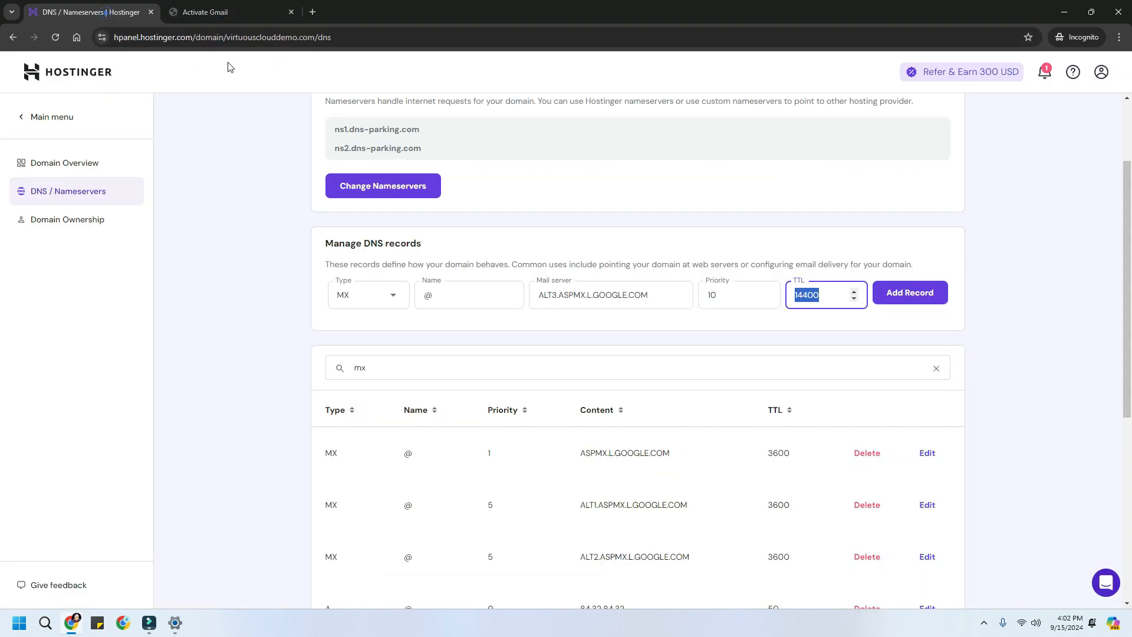
text(36)
click(910, 293)
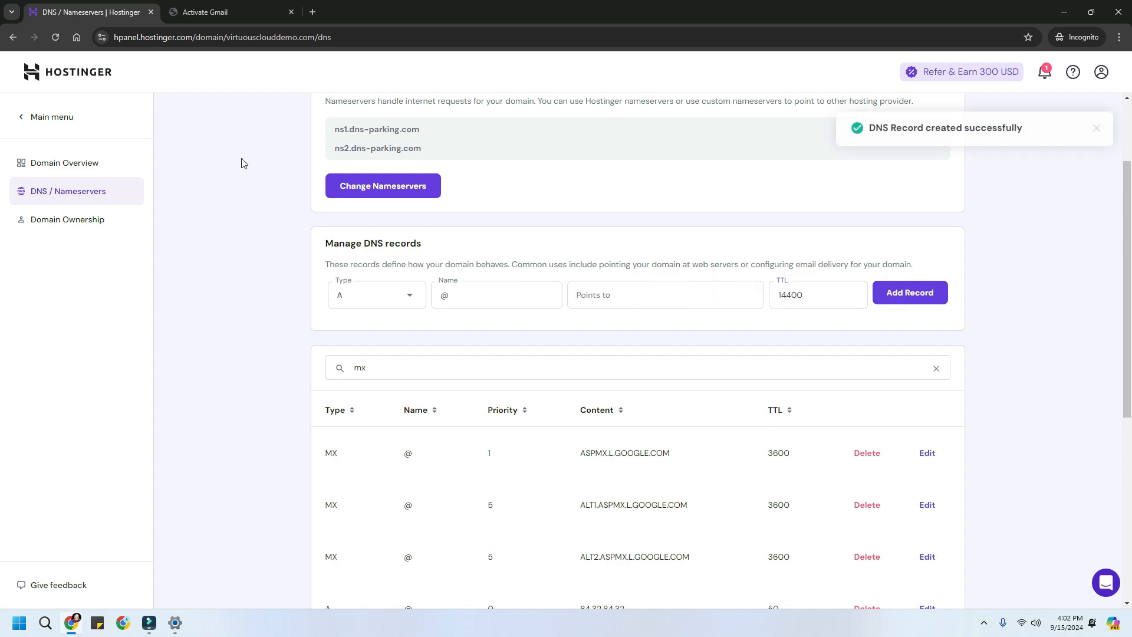
click(207, 13)
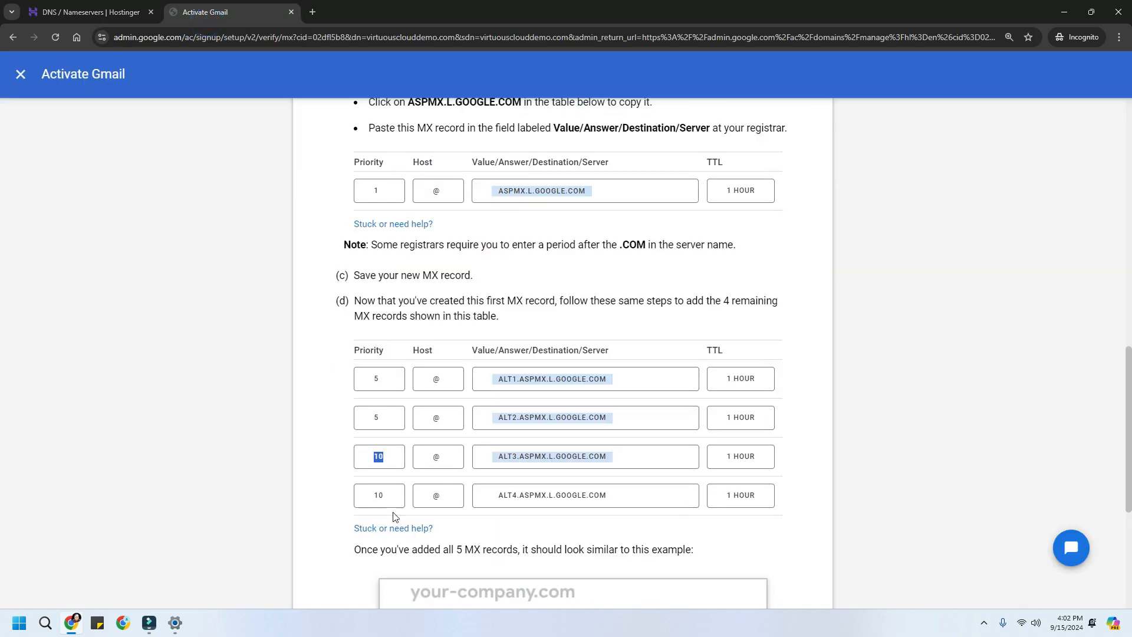
- Add the ALT4.ASPMX.L.GOOGLE.COM MX record with priority 10 and TTL 3600
click(538, 499)
click(98, 16)
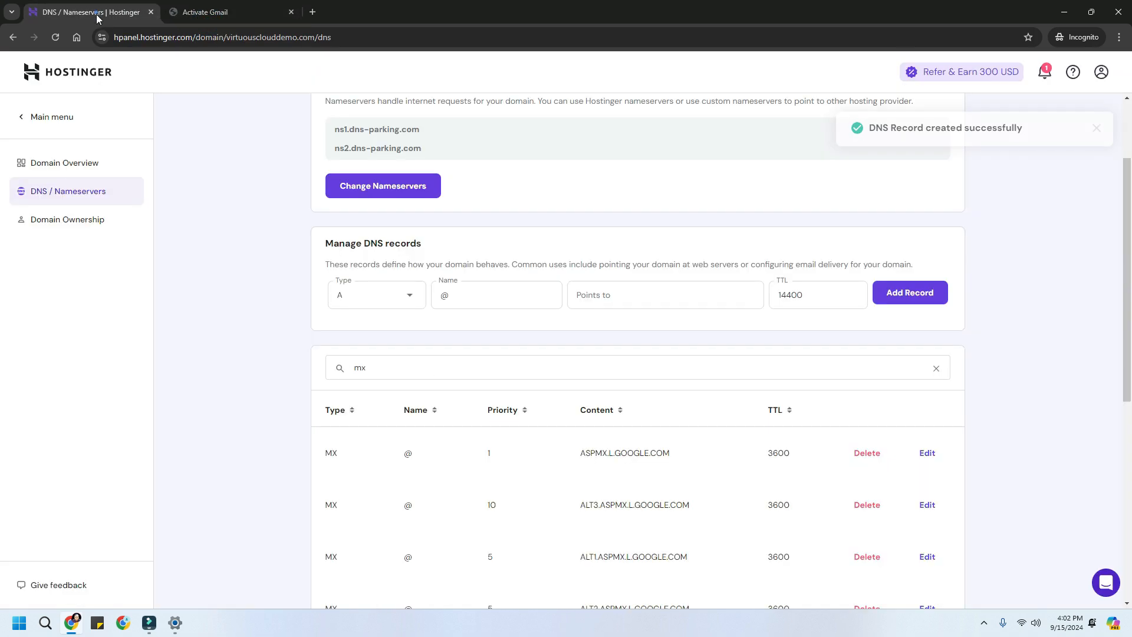
click(374, 293)
click(380, 355)
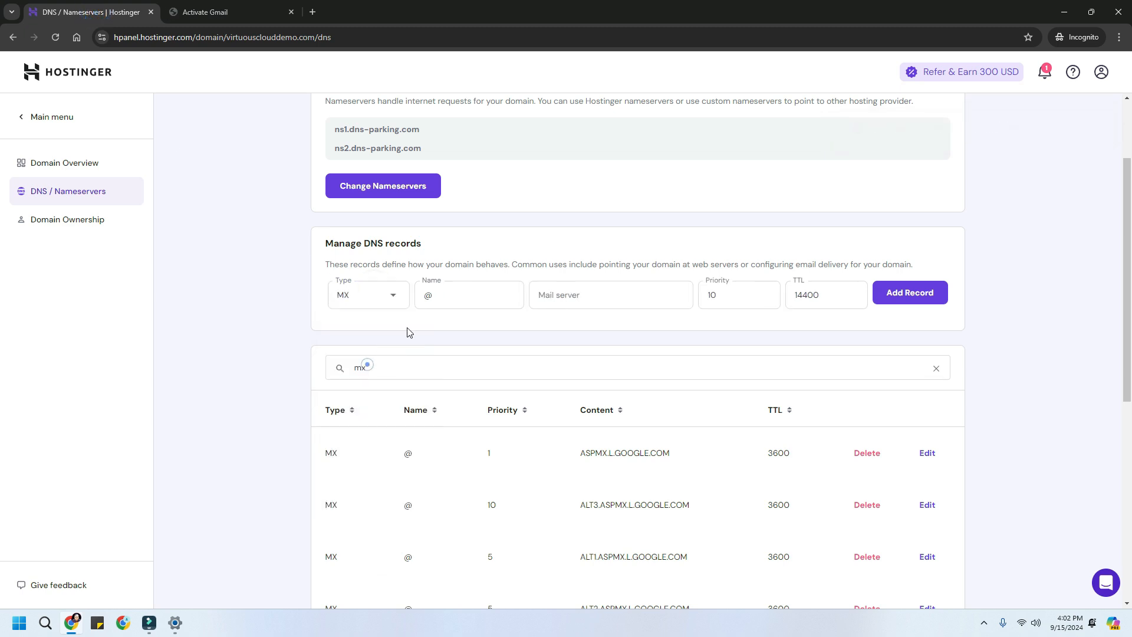
click(538, 294)
key(ctrl+v)
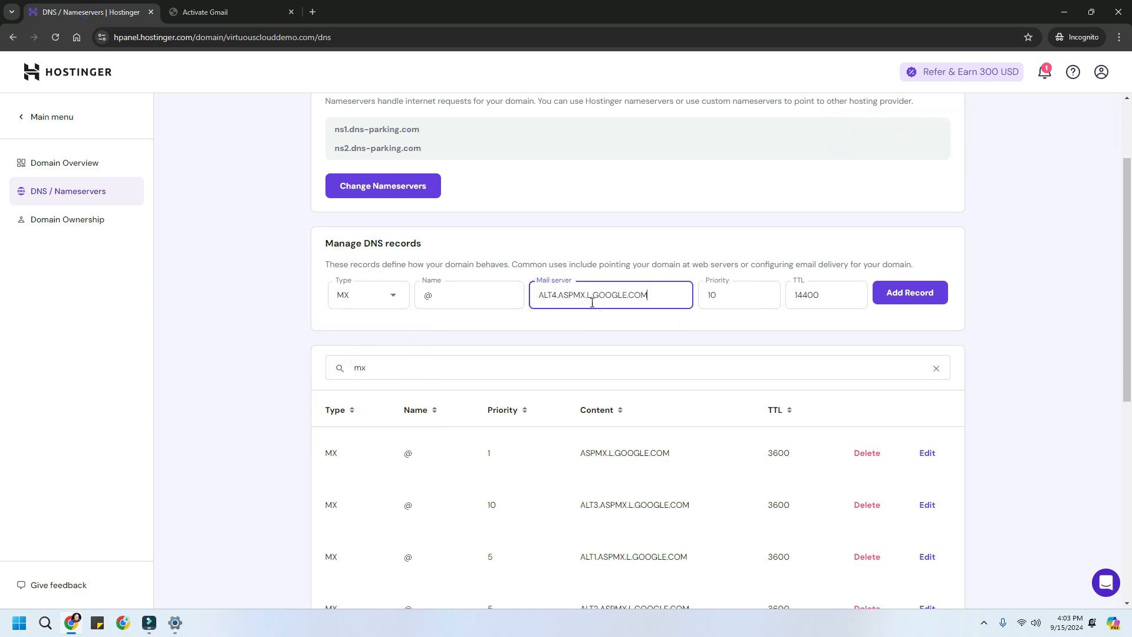
double_click(744, 296)
click(827, 296)
double_click(827, 296)
text(36)
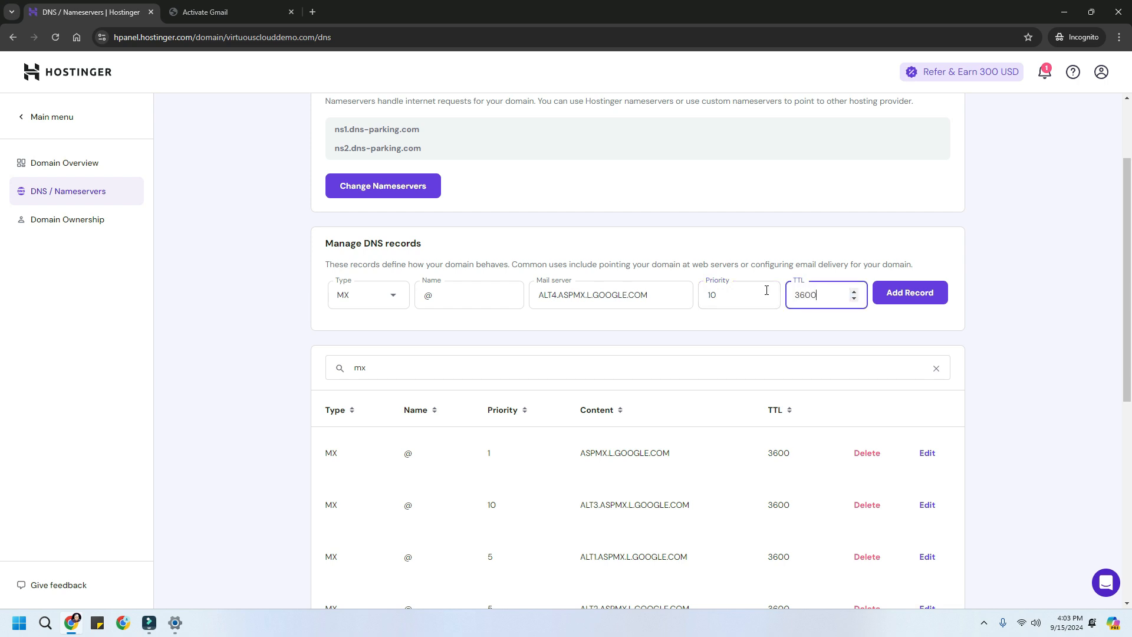
click(922, 305)
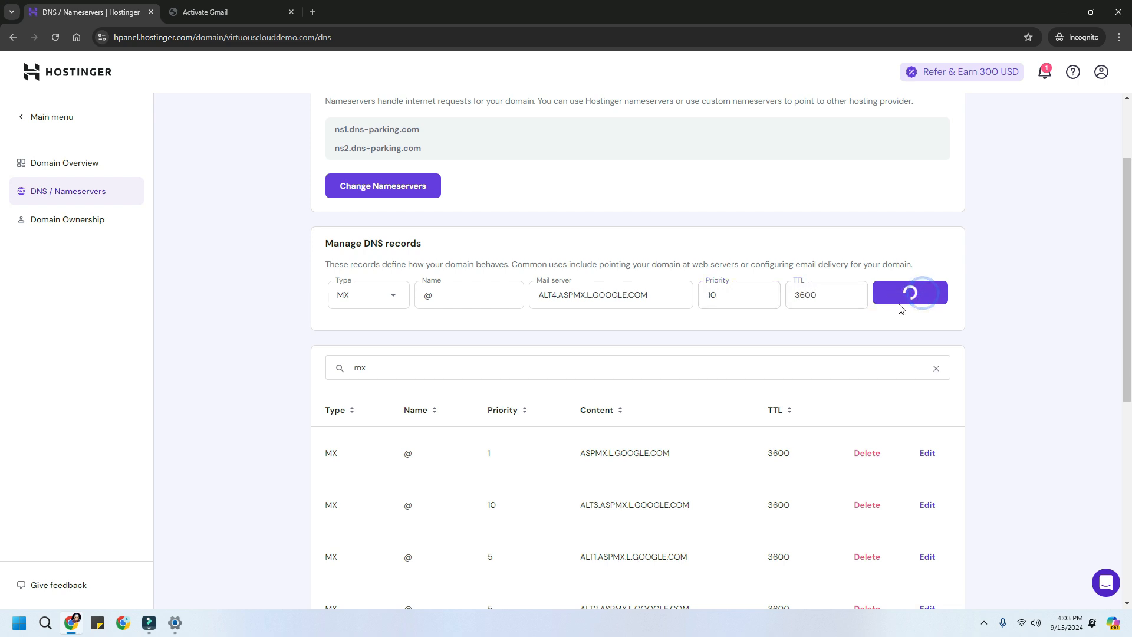
- Re-filter the DNS records by 'mx' and review the five Google MX entries
click(540, 366)
click(539, 366)
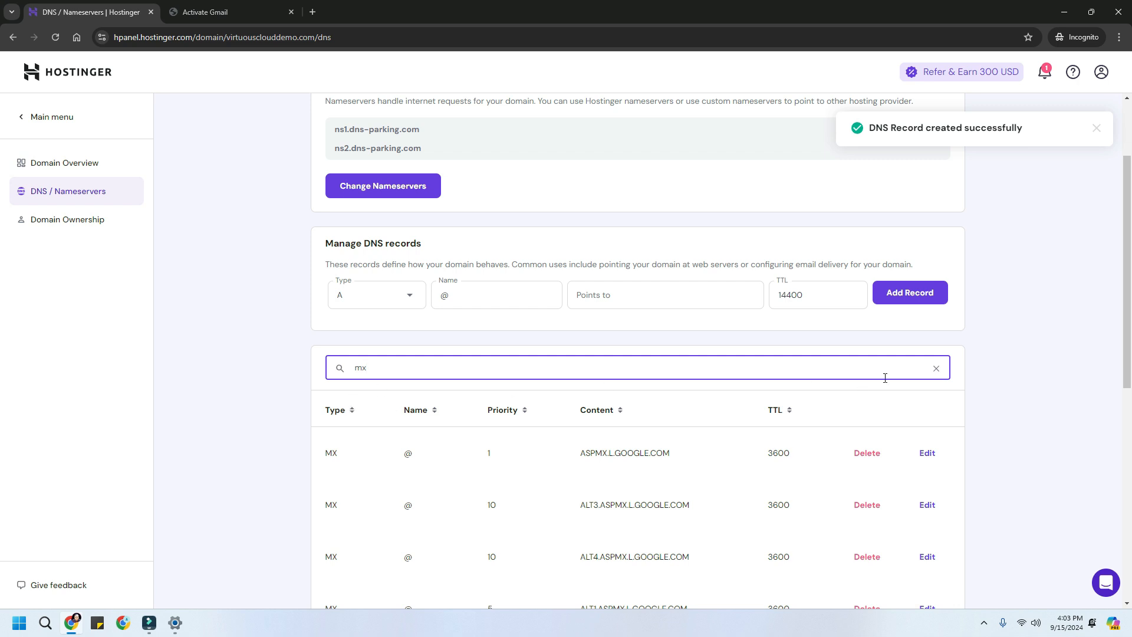
click(936, 368)
click(485, 364)
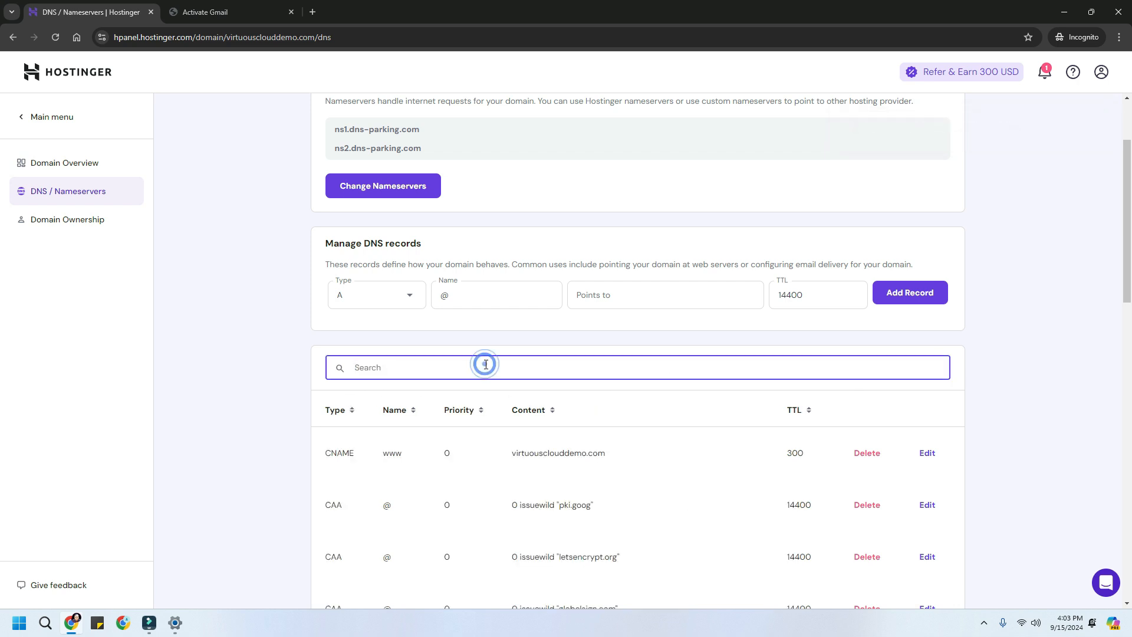
text(mx)
scroll(658, 432, down, 4)
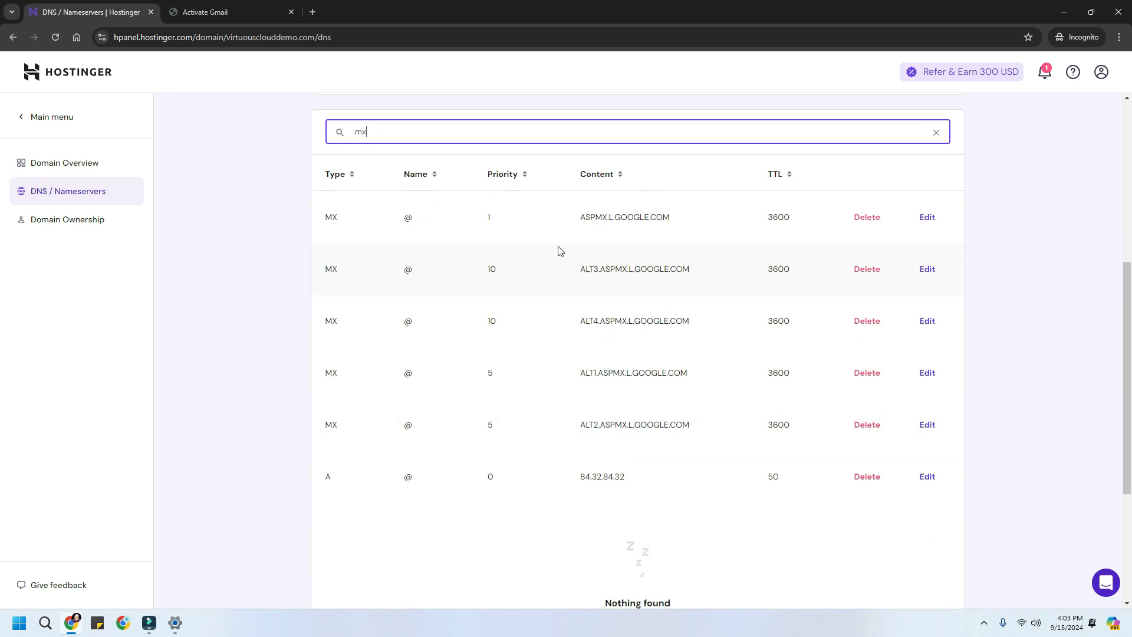
scroll(597, 342, up, 1)
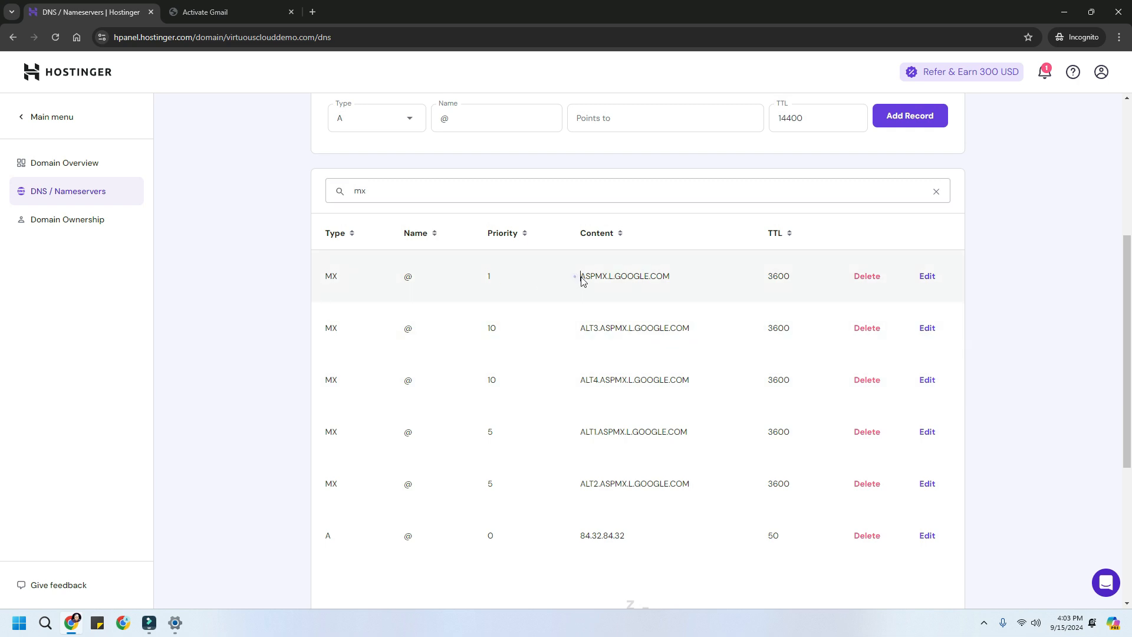
drag(576, 277, 695, 283)
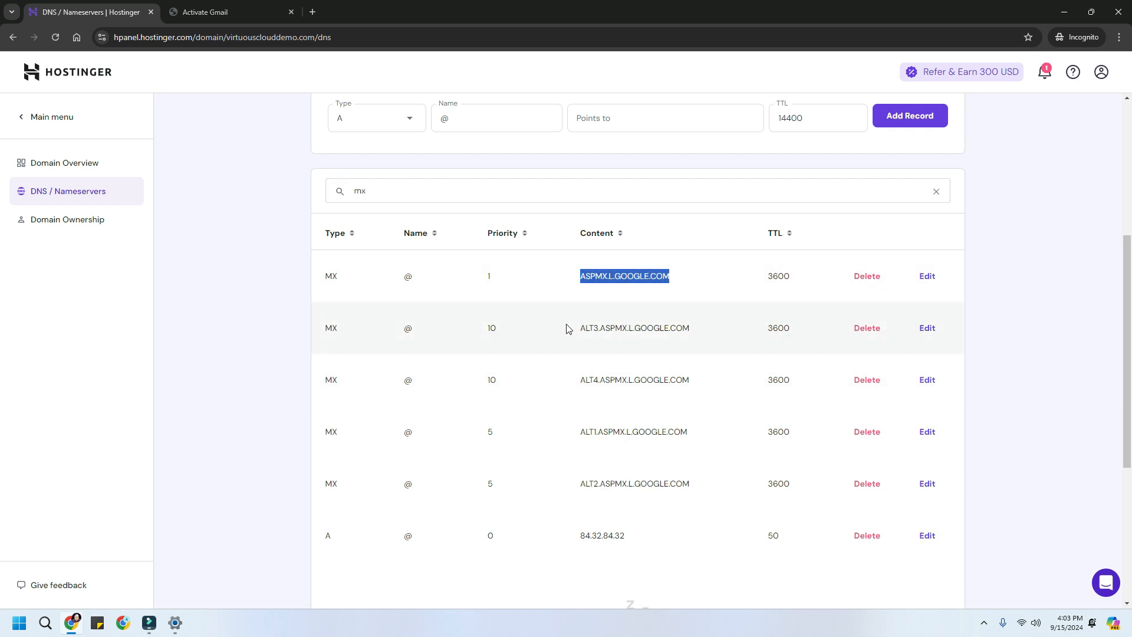
drag(575, 425, 627, 432)
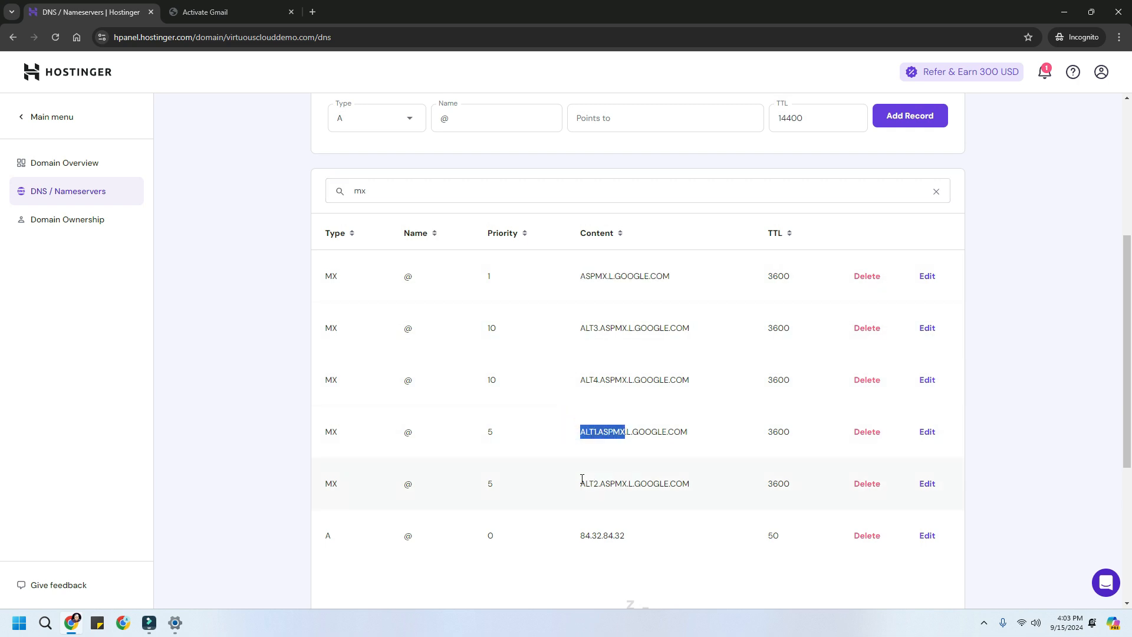
drag(581, 478, 611, 481)
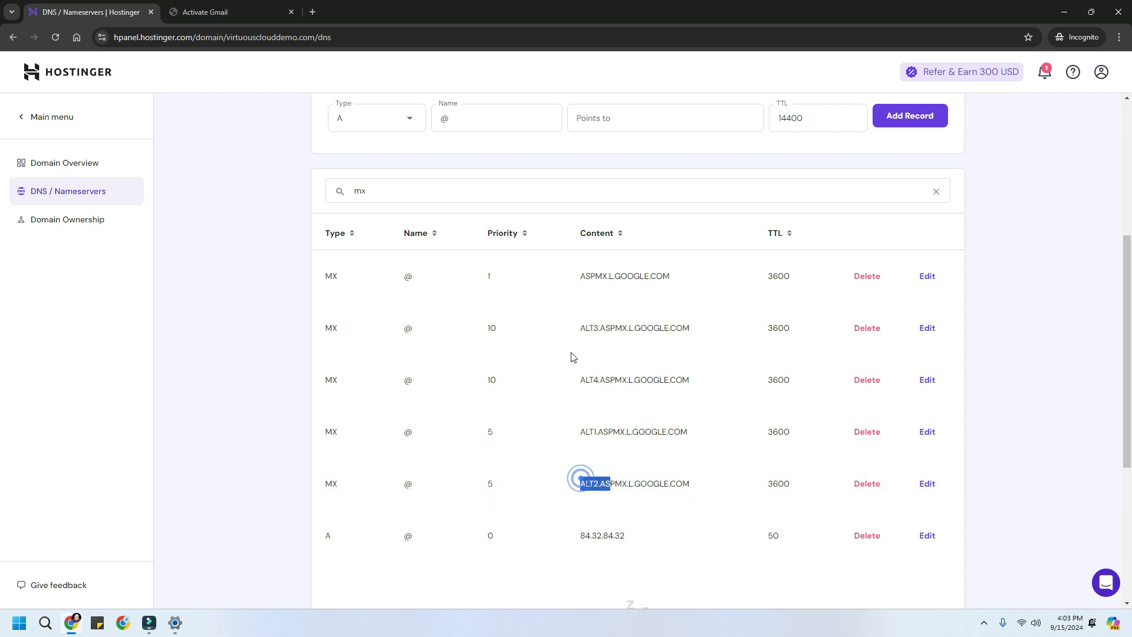
click(583, 276)
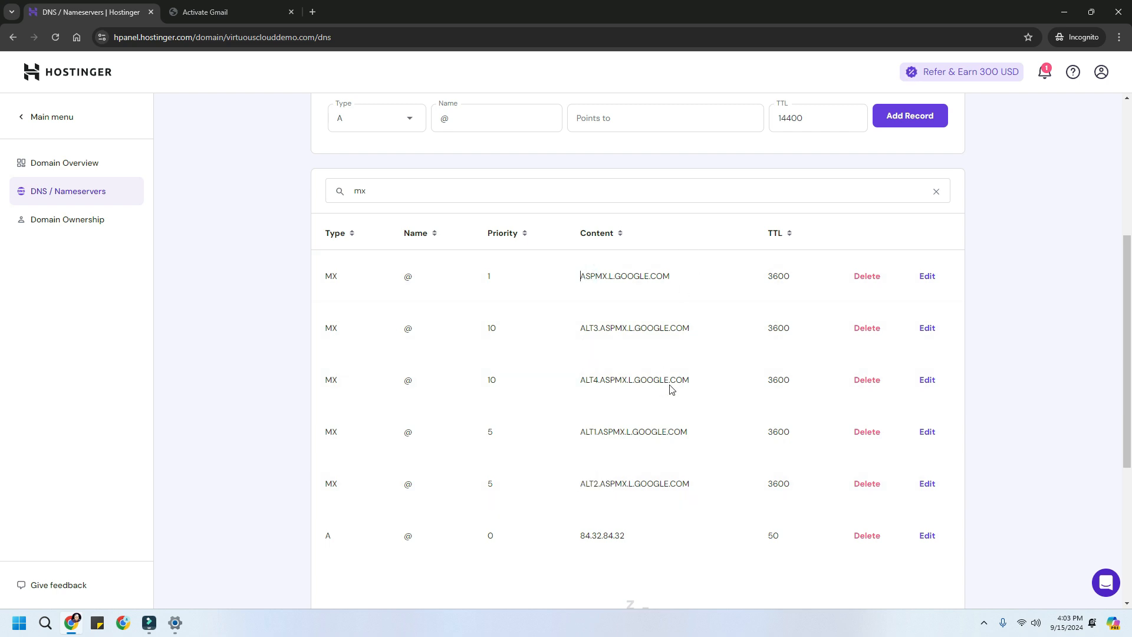
click(227, 12)
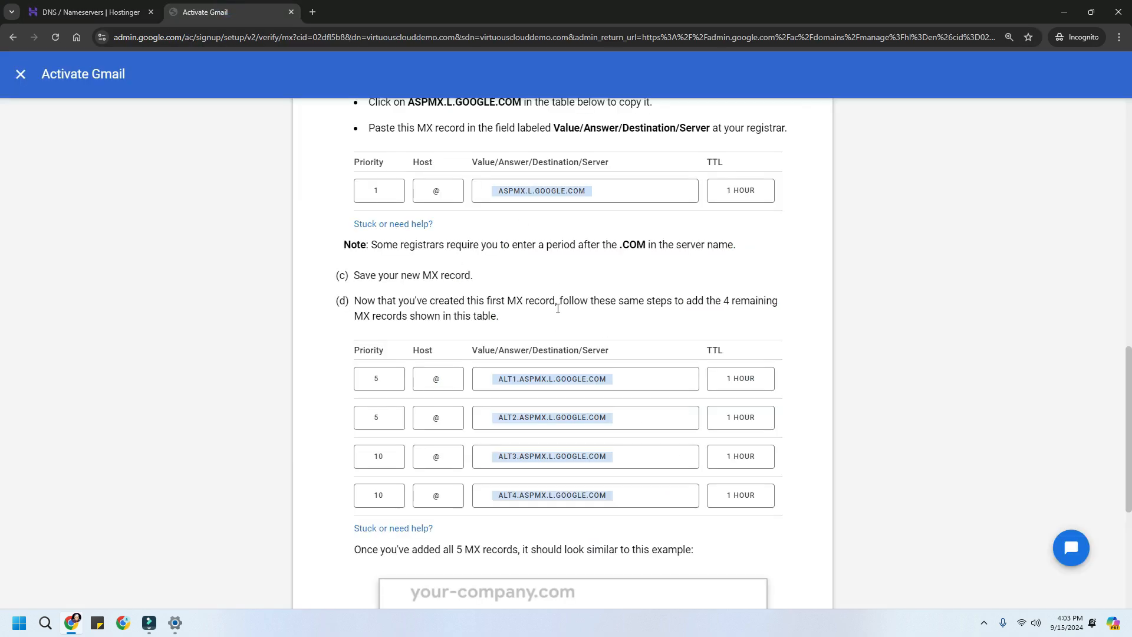
- Activate Gmail and rerun the MX check, which still reports all five records missing
scroll(540, 412, down, 5)
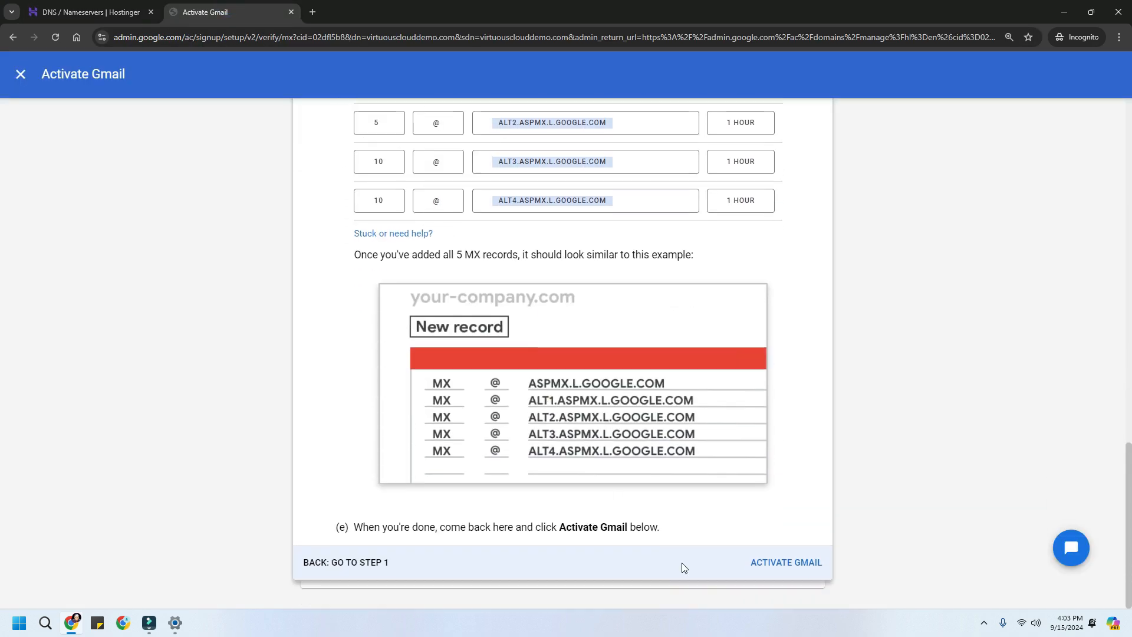
click(773, 569)
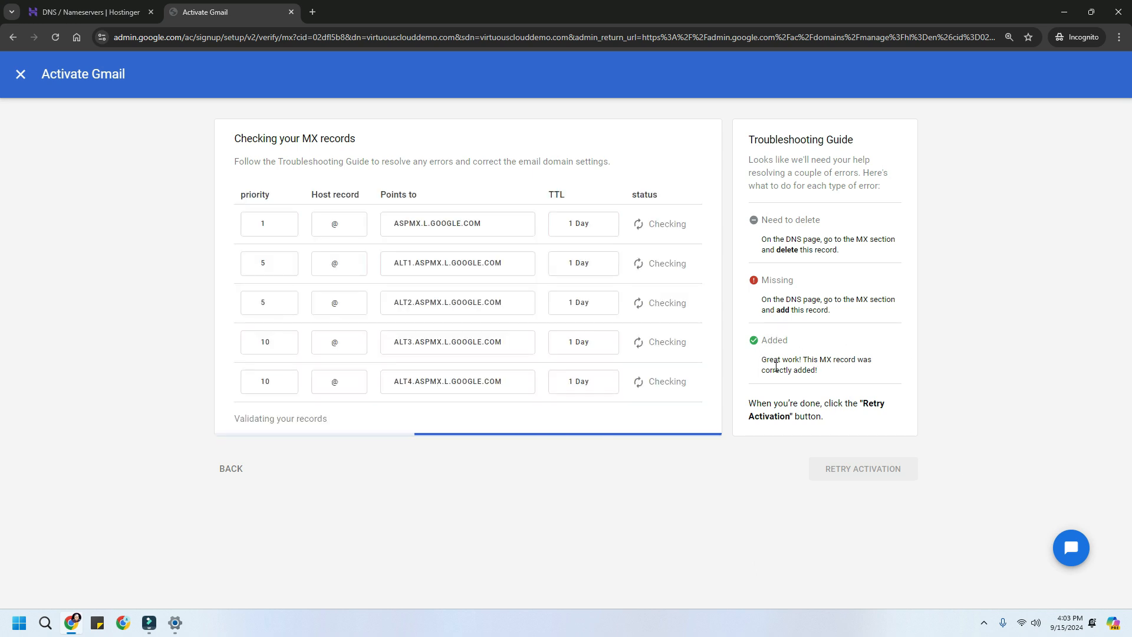
drag(770, 371, 886, 370)
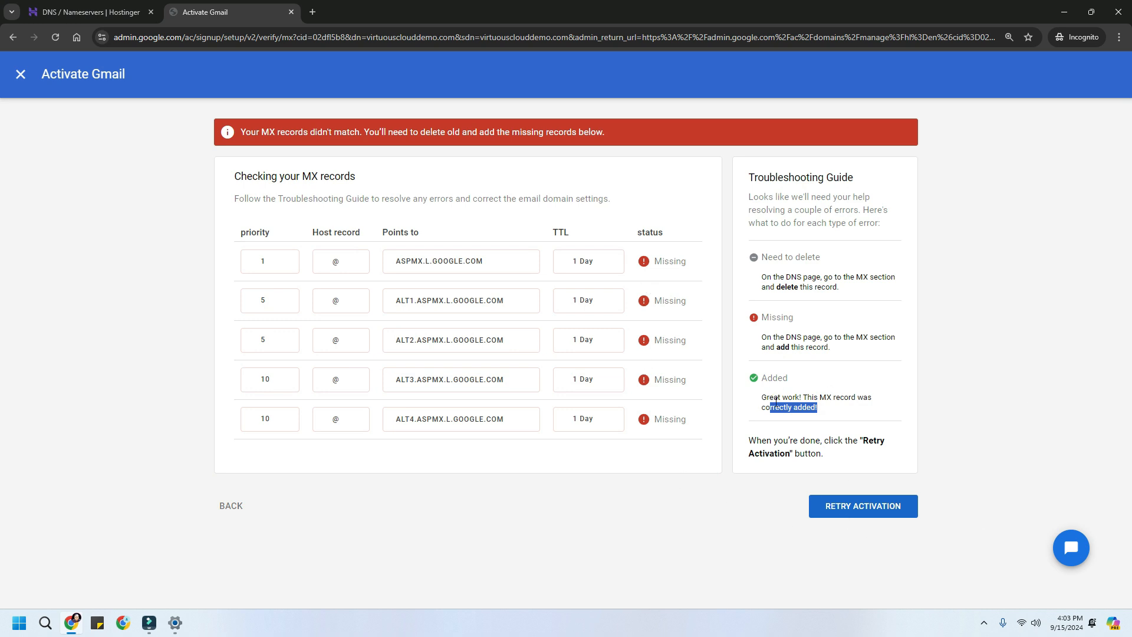
click(855, 512)
click(21, 75)
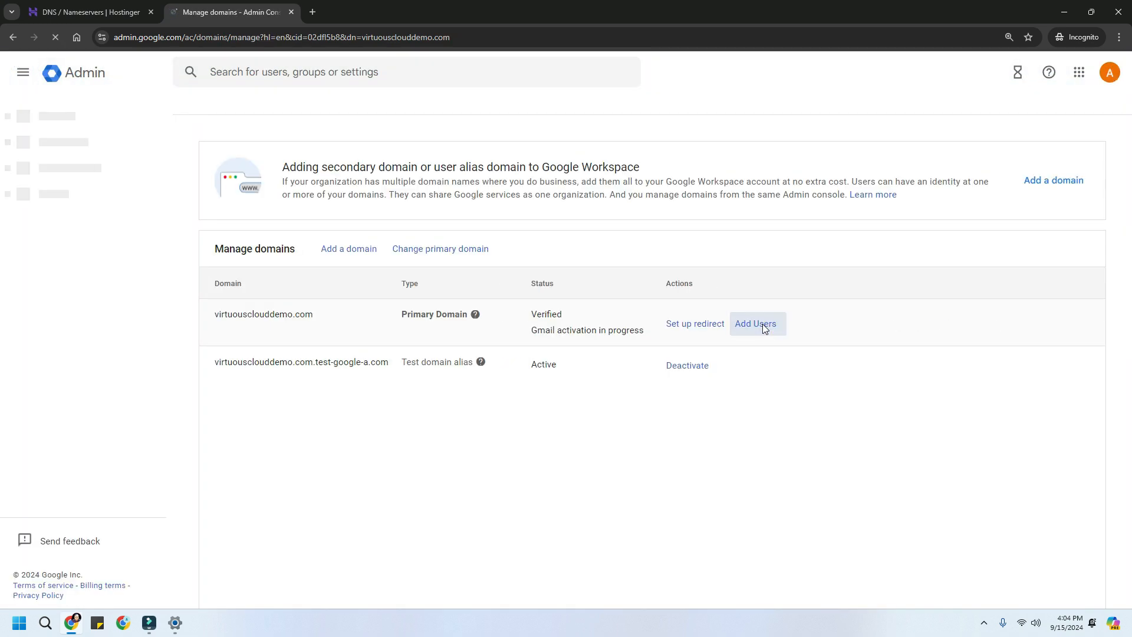
mouse_move(522, 332)
mouse_down()
mouse_move(589, 330)
mouse_move(651, 348)
mouse_move(650, 333)
mouse_move(535, 328)
mouse_up()
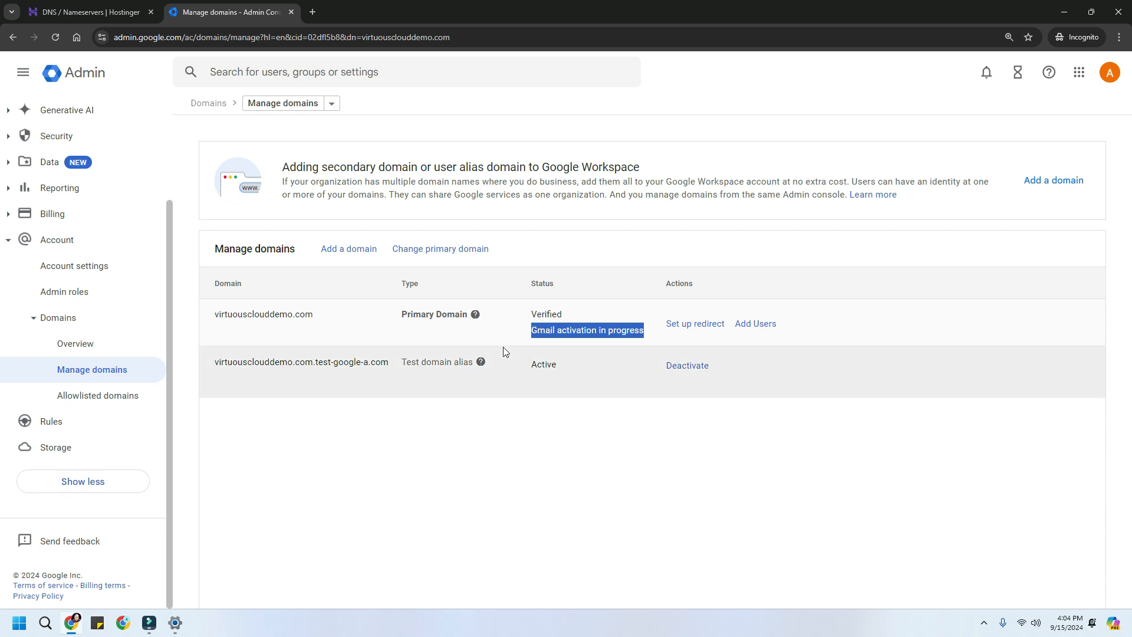
click(515, 331)
drag(522, 331, 592, 330)
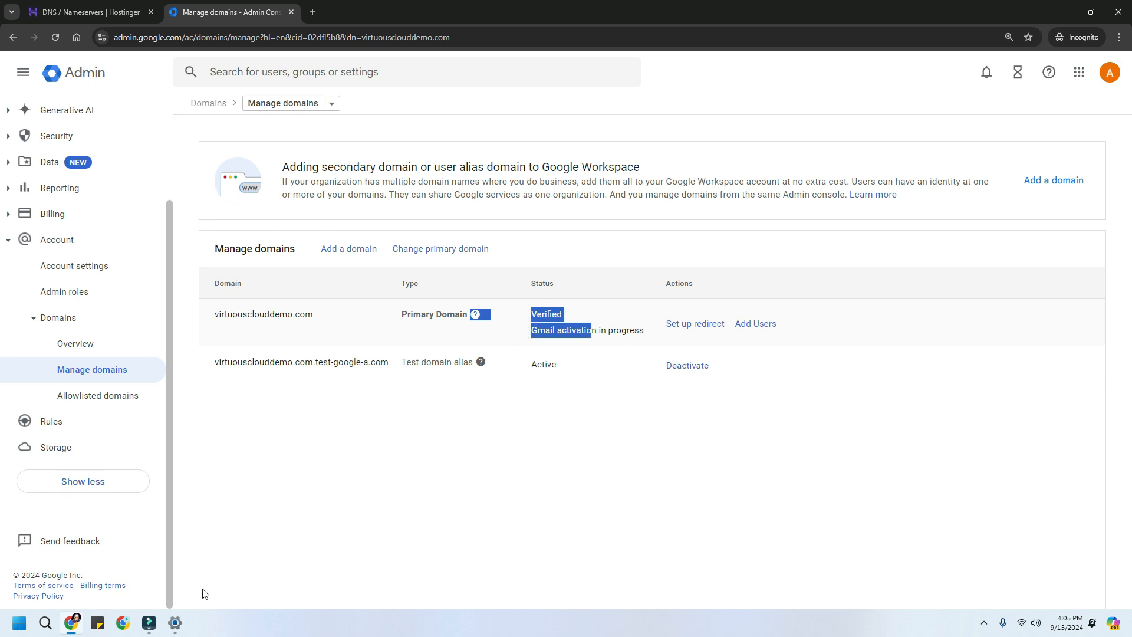
click(984, 624)
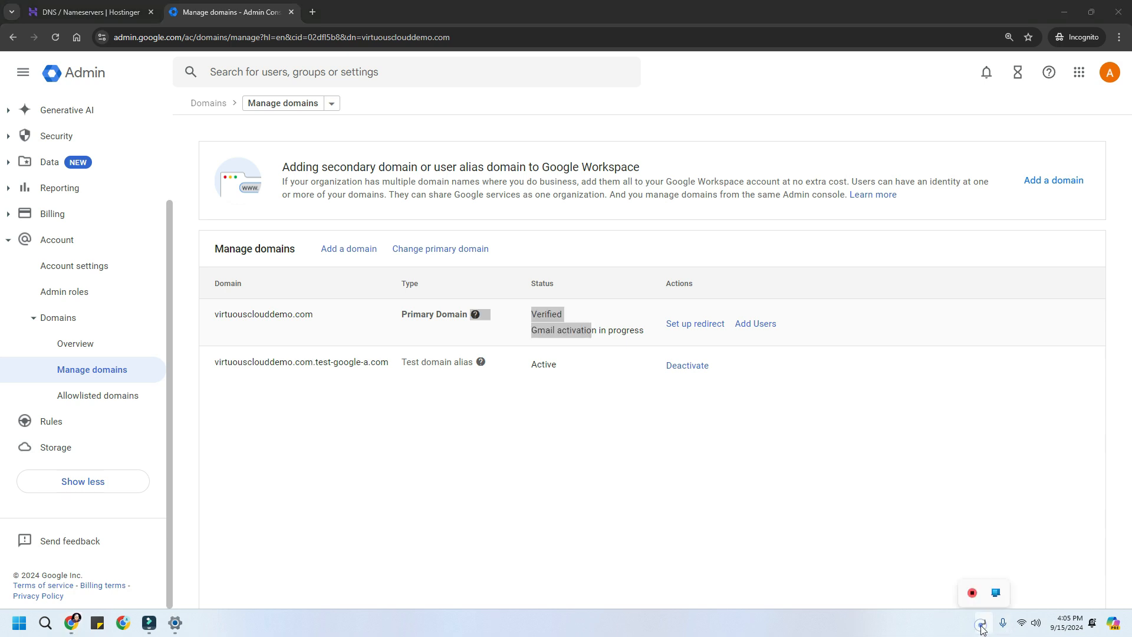
click(973, 587)
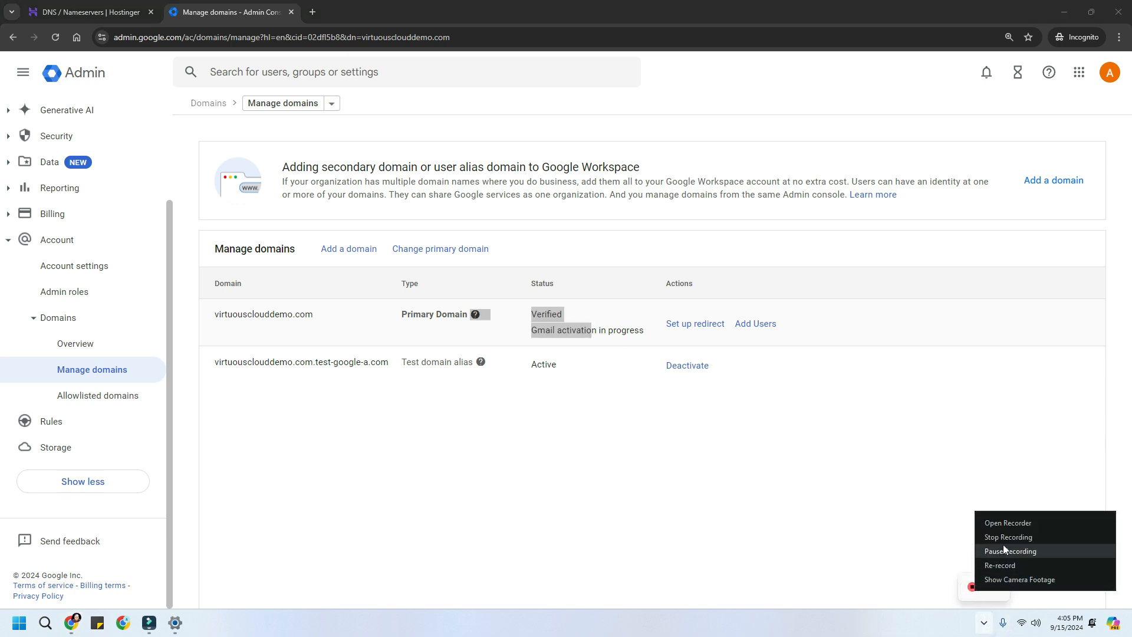
click(1003, 550)
click(621, 451)
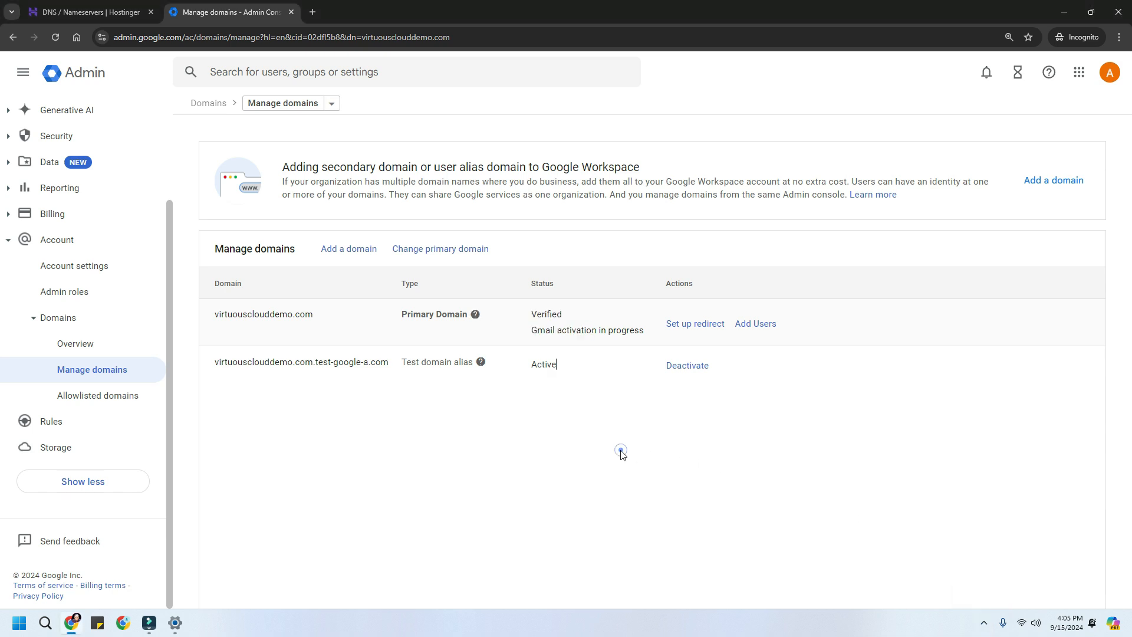
- Search 'what is google workspace spf record value' and select v=spf1 include:_spf.google.com ~all
click(312, 11)
click(332, 39)
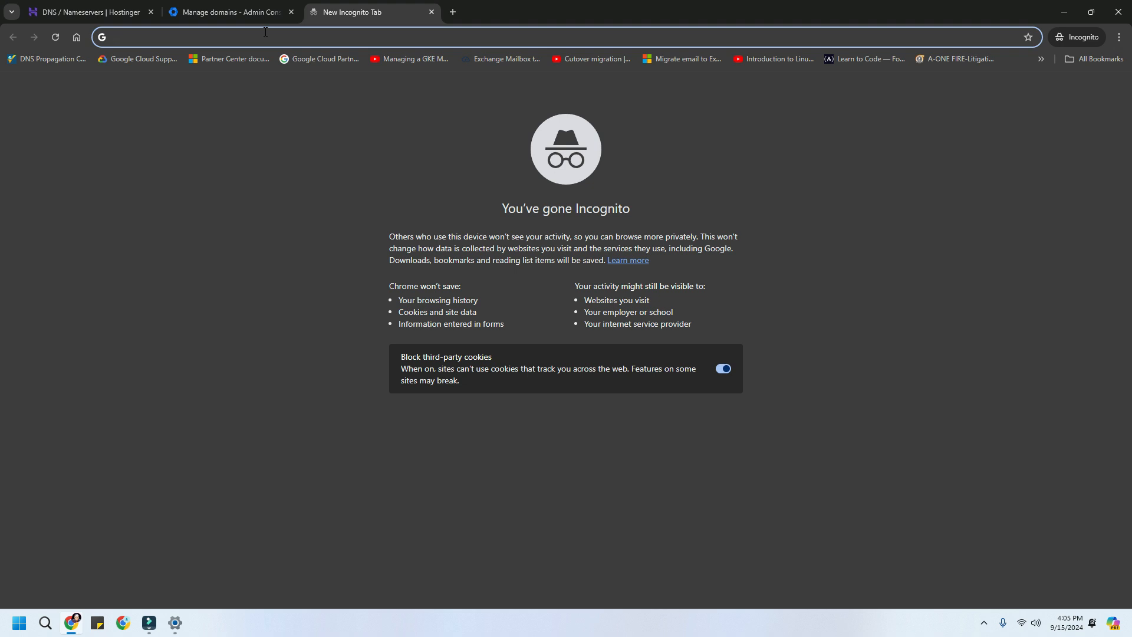
text(what is google)
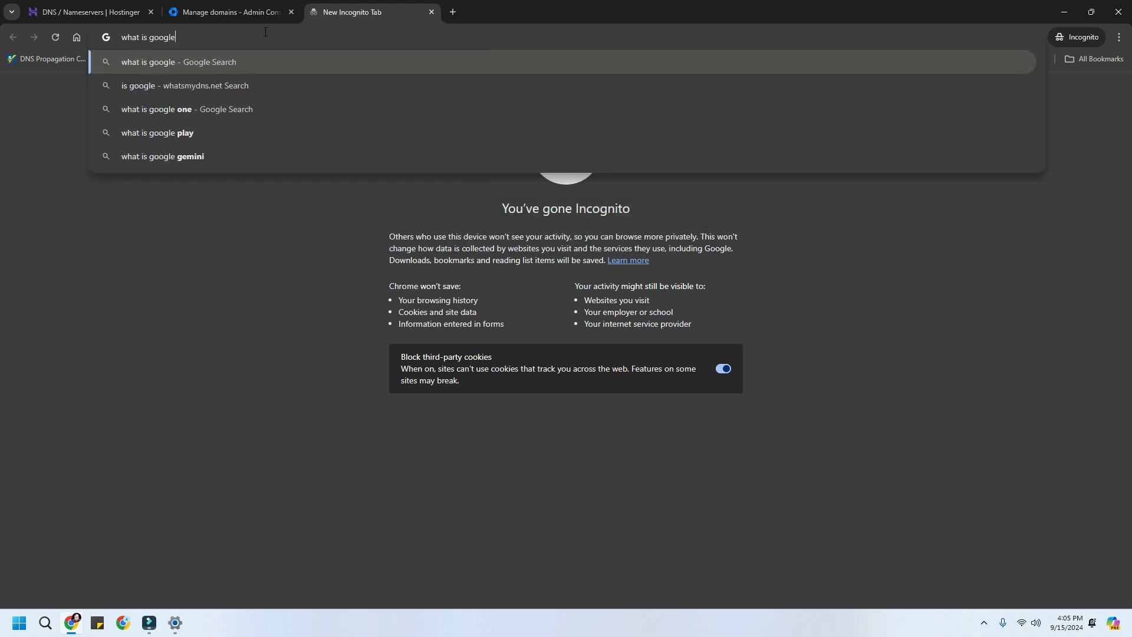
text( workspace spf record value)
key(Return)
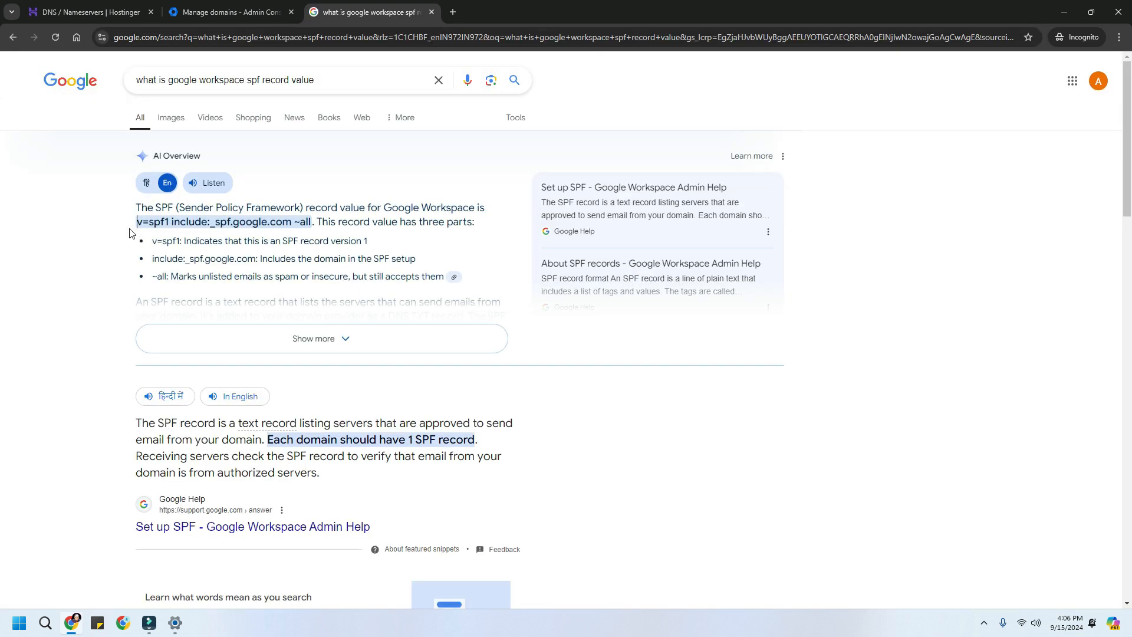
drag(135, 222, 314, 220)
key(ctrl+c)
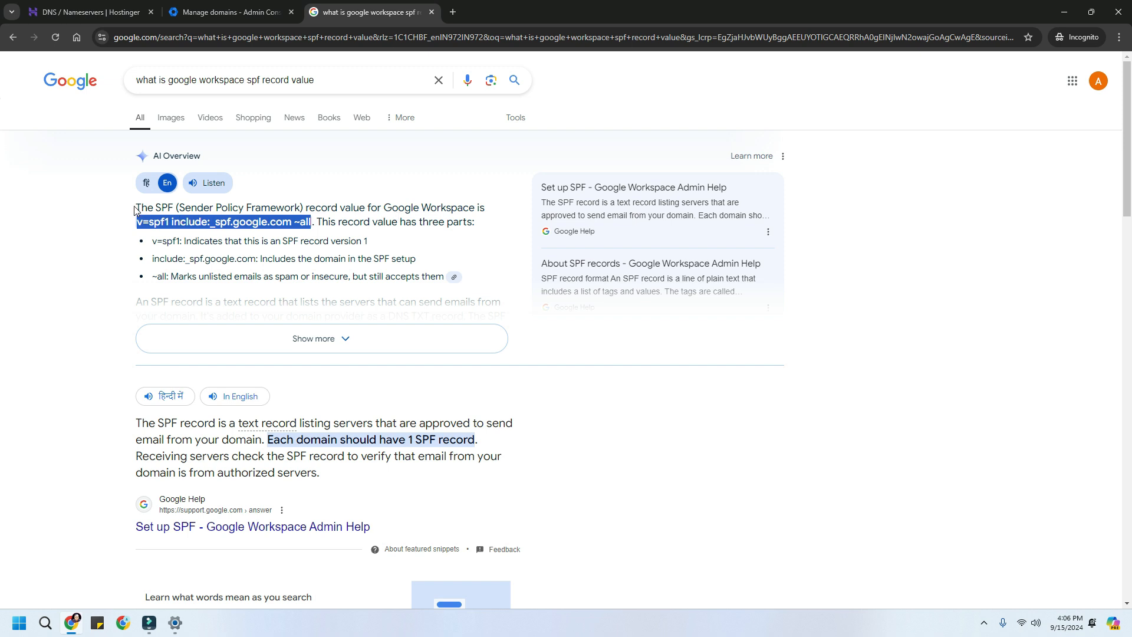
click(111, 20)
- Add an @ TXT record holding v=spf1 include:_spf.google.com ~all with TTL 3600
scroll(834, 262, up, 3)
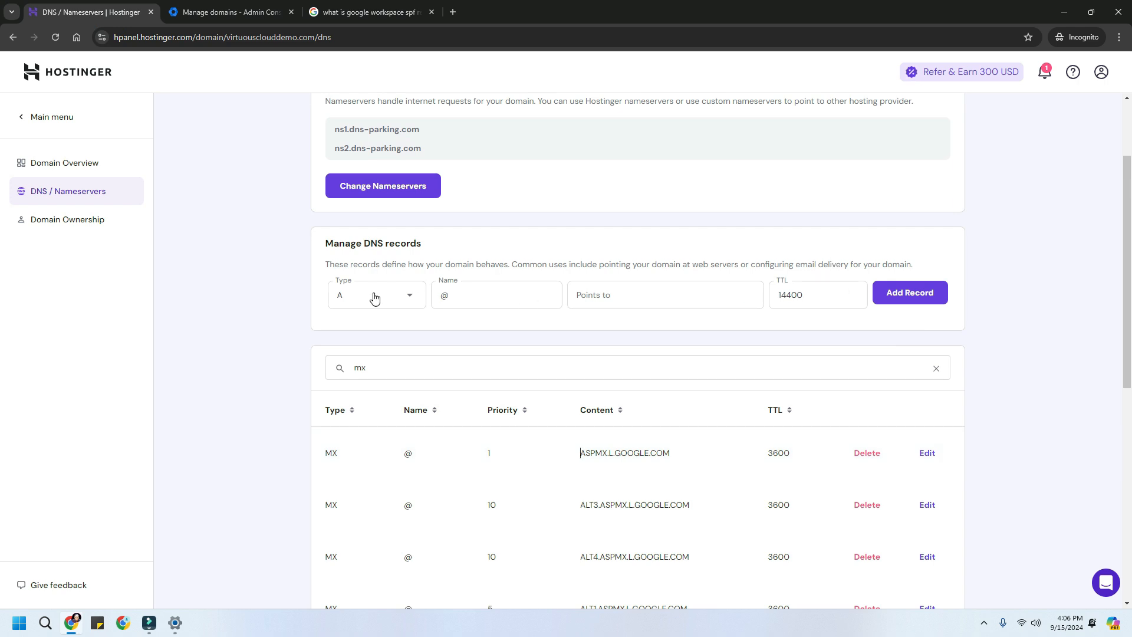
click(374, 297)
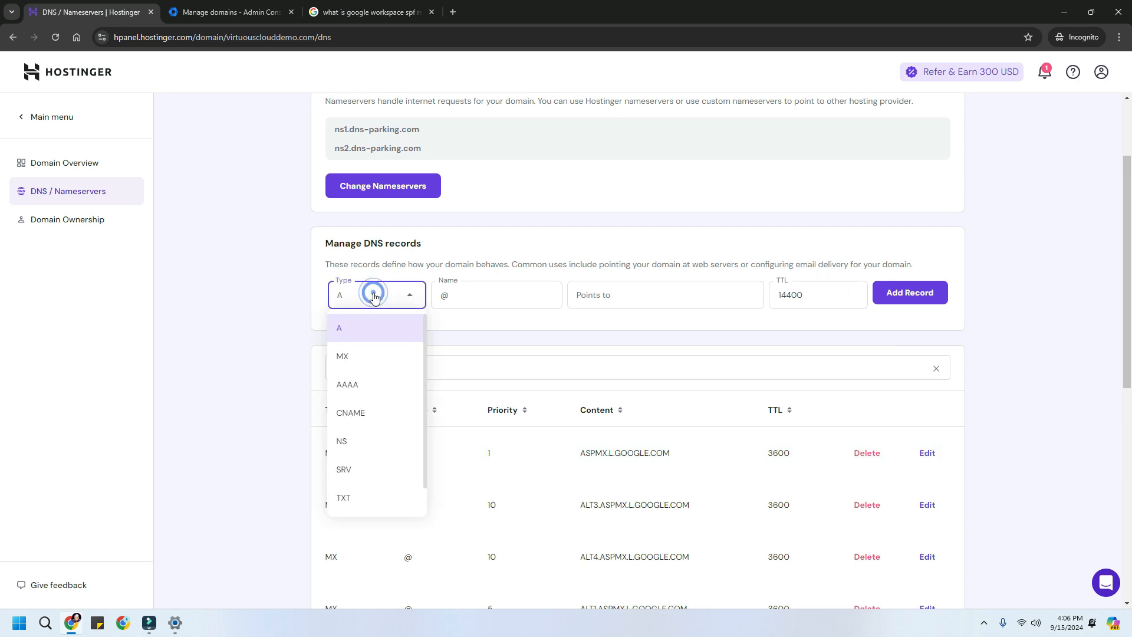
click(349, 499)
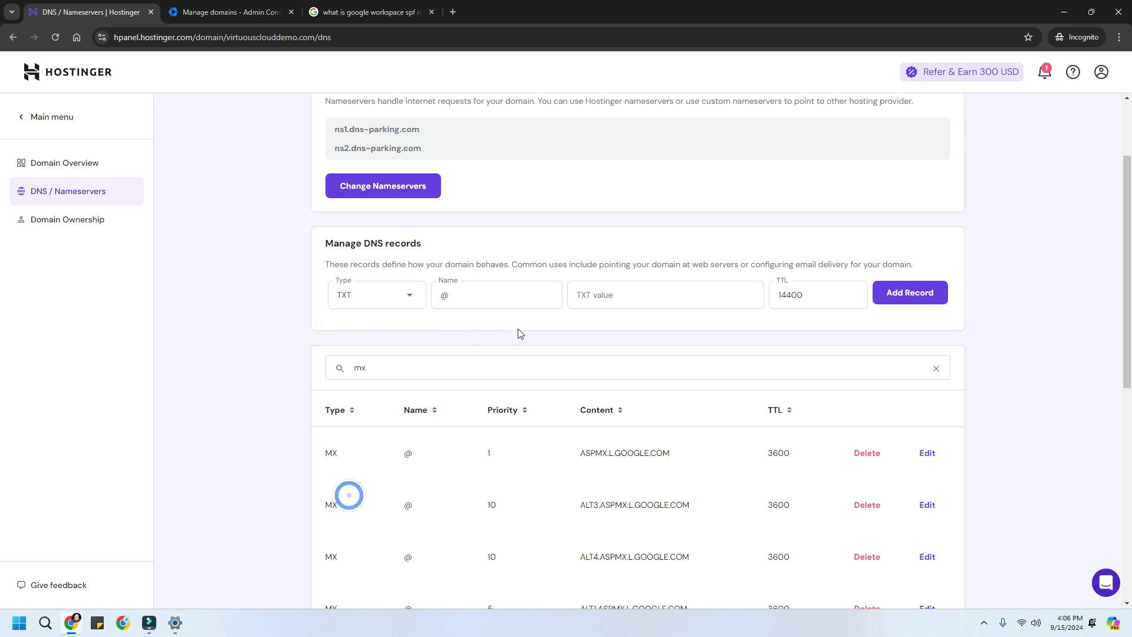
click(598, 297)
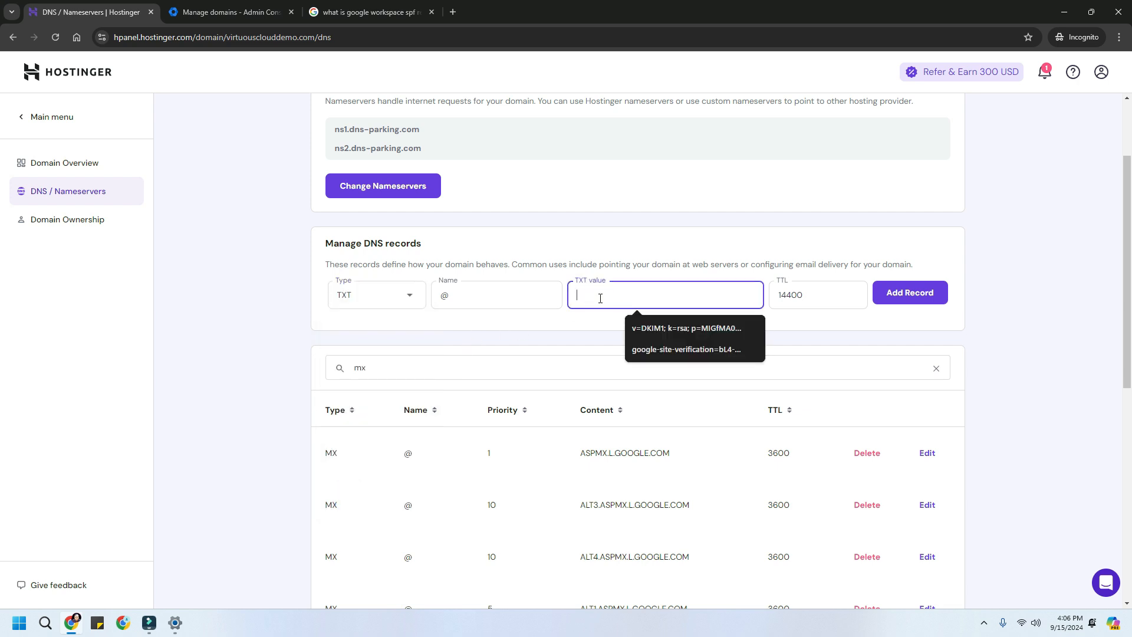
key(ctrl+v)
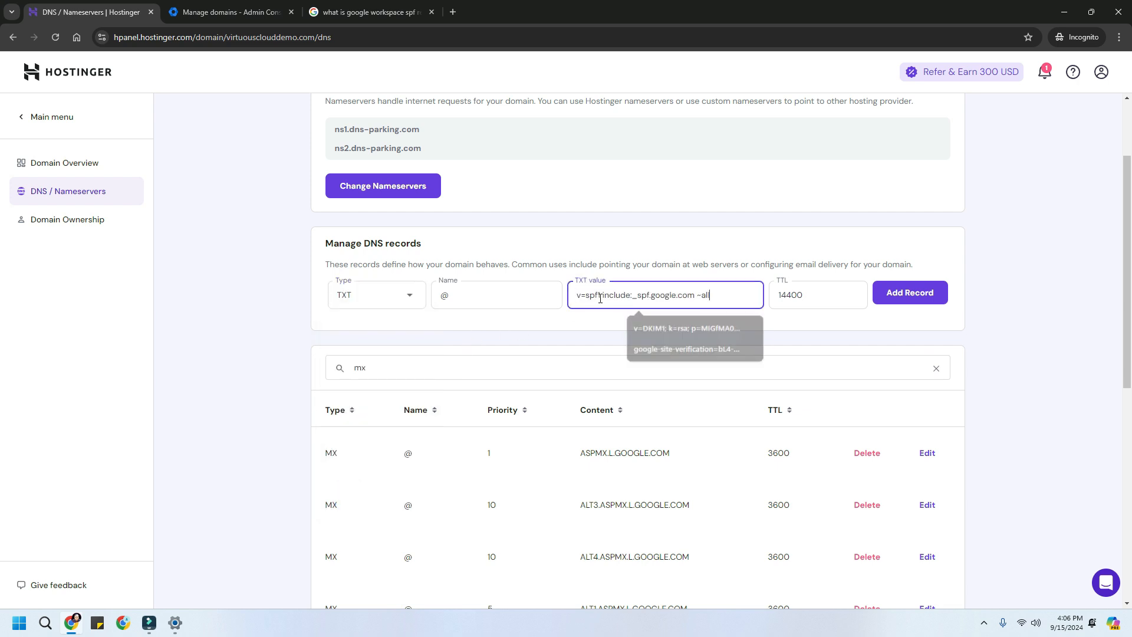
click(352, 304)
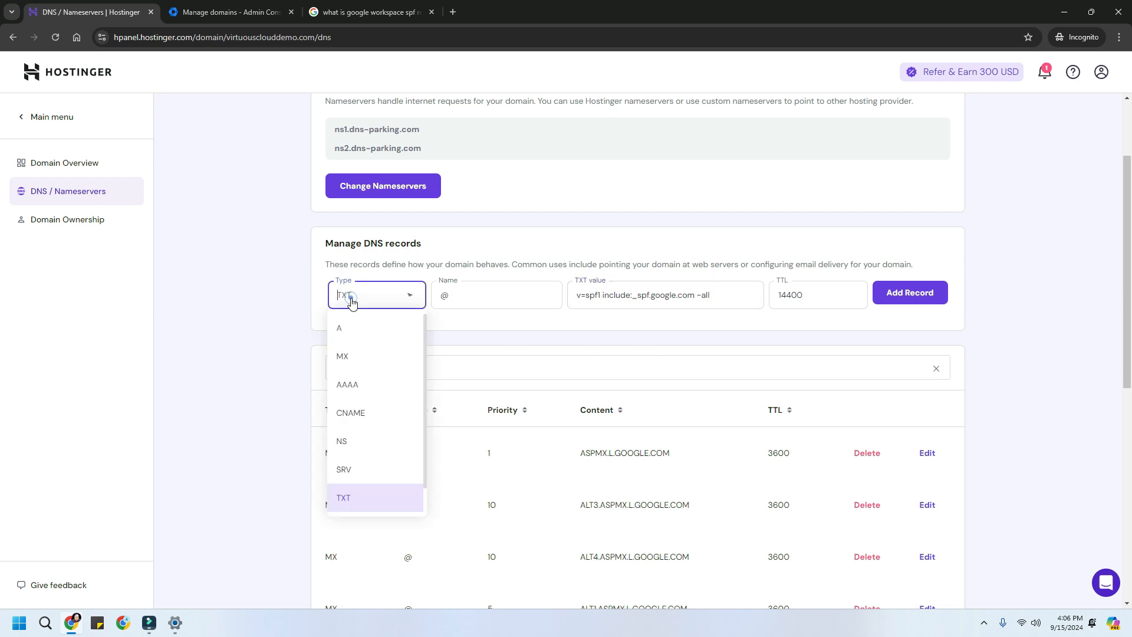
click(352, 501)
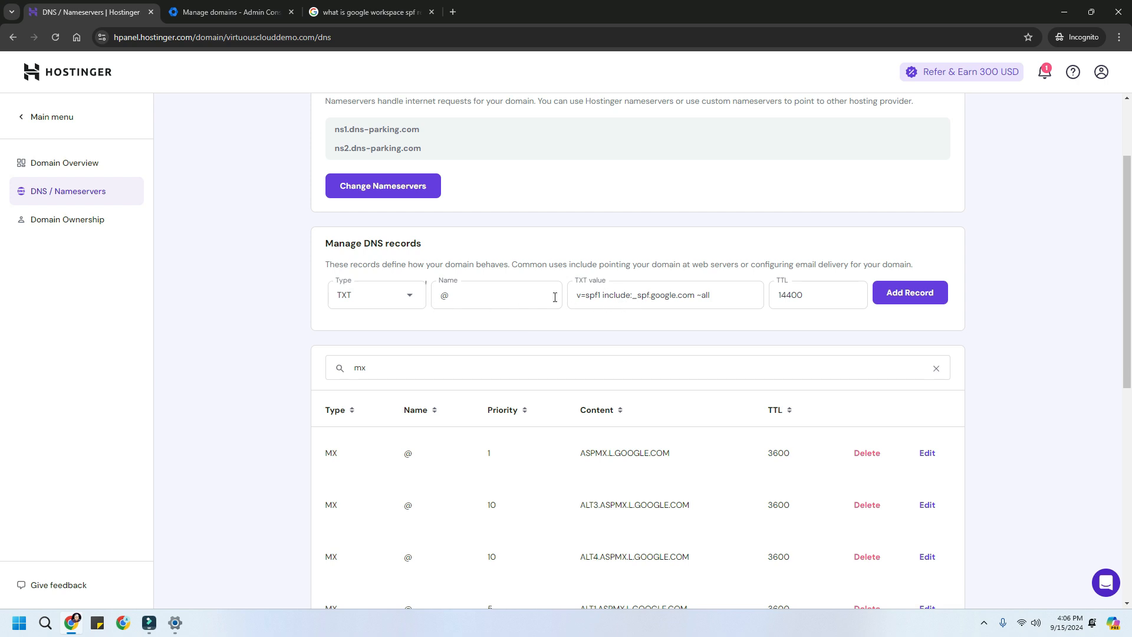
drag(806, 297, 755, 295)
text(3600)
click(880, 300)
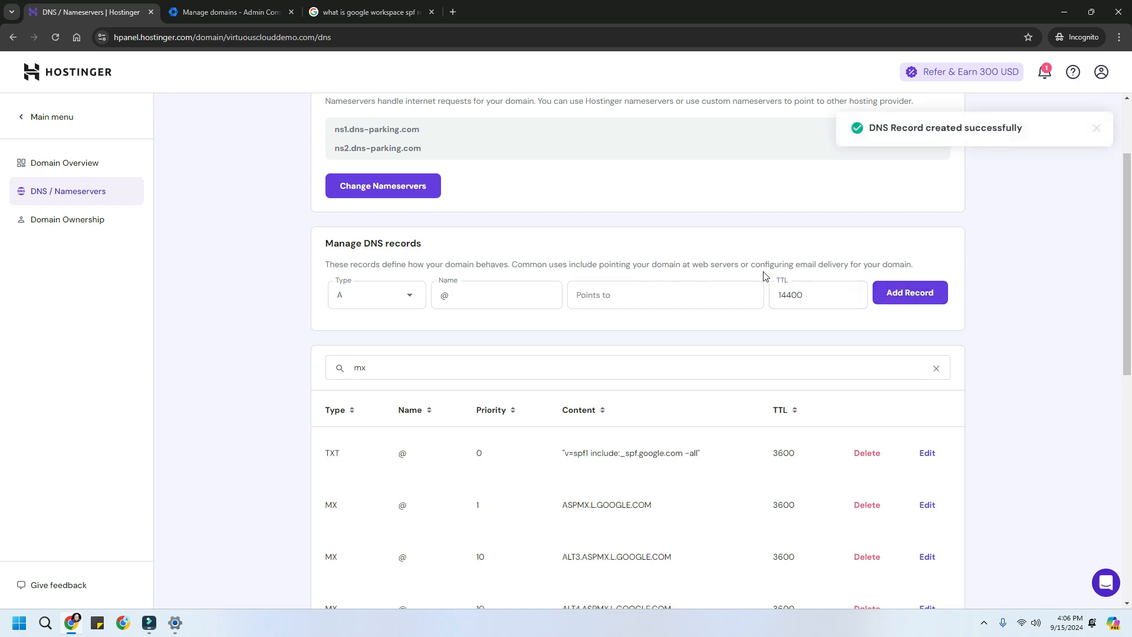
click(212, 12)
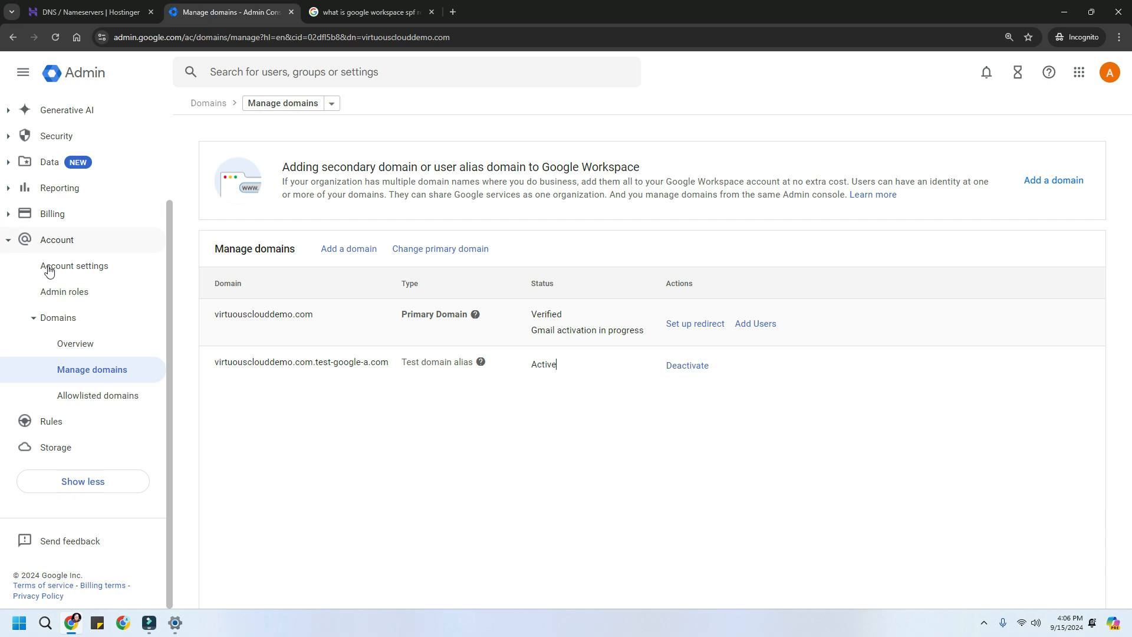
- Go to Apps > Google Workspace > Gmail > Authenticate email and start a new DKIM record
scroll(169, 257, up, 3)
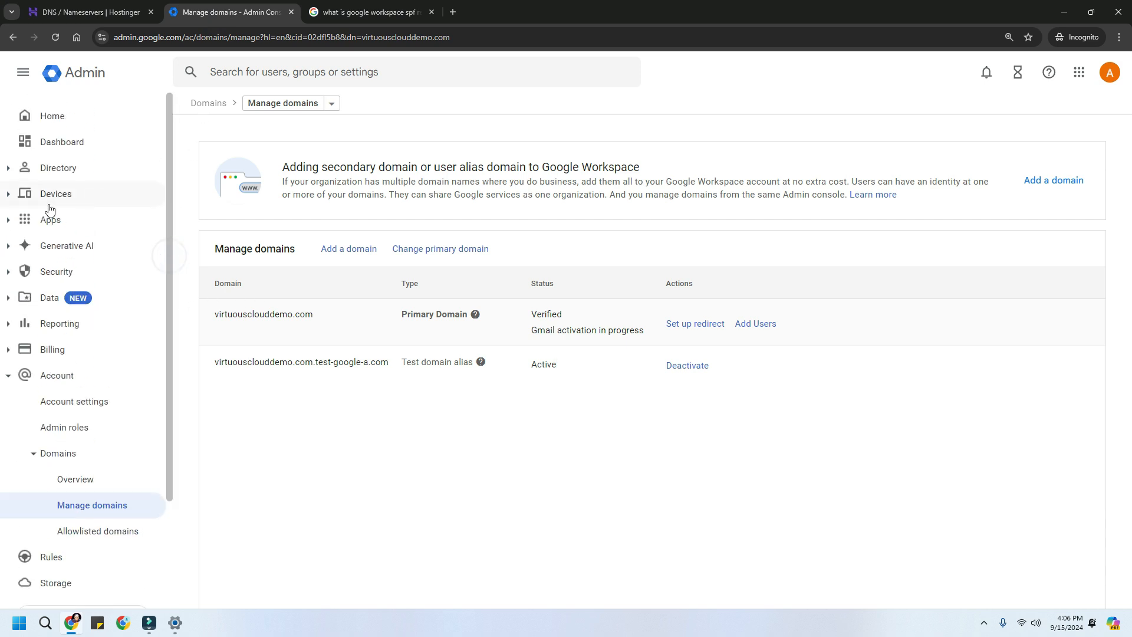
click(22, 73)
click(23, 73)
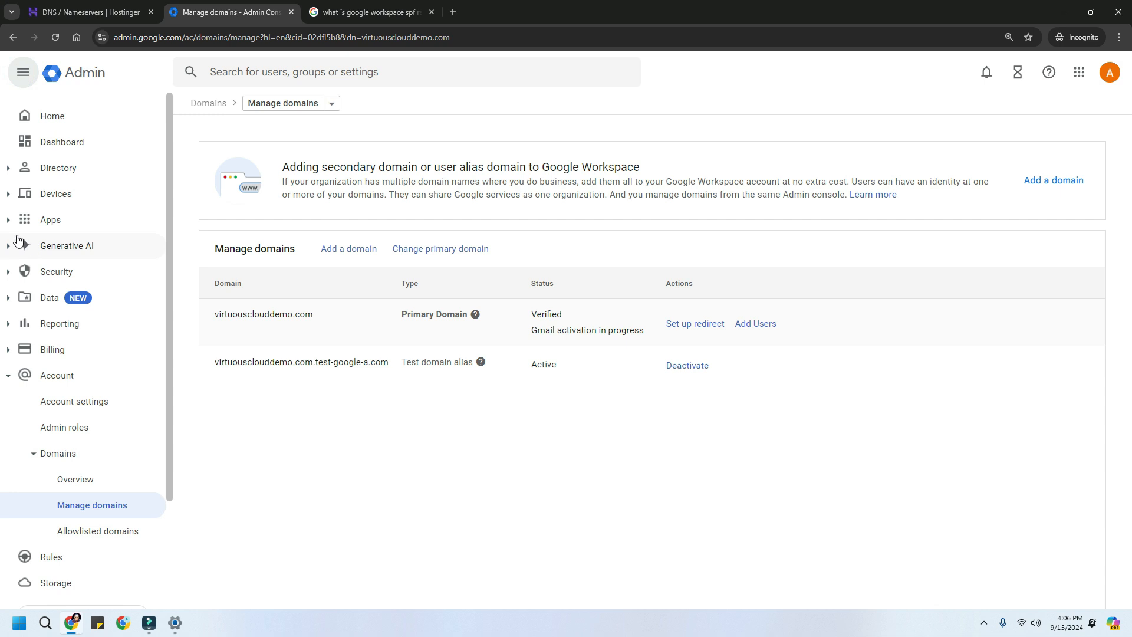
click(10, 224)
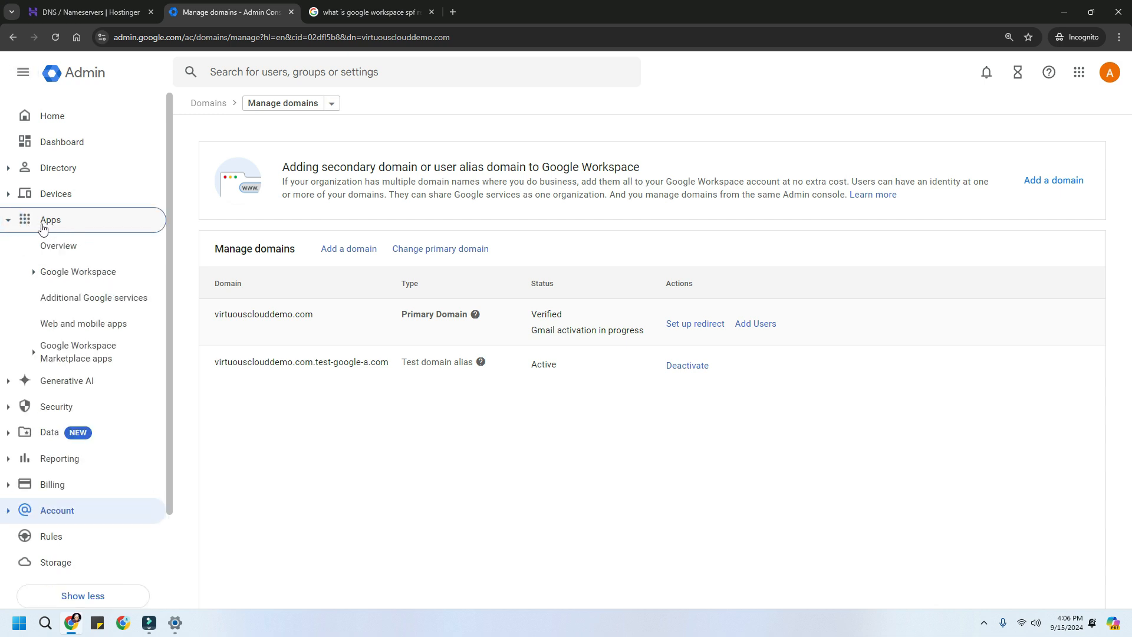
click(34, 273)
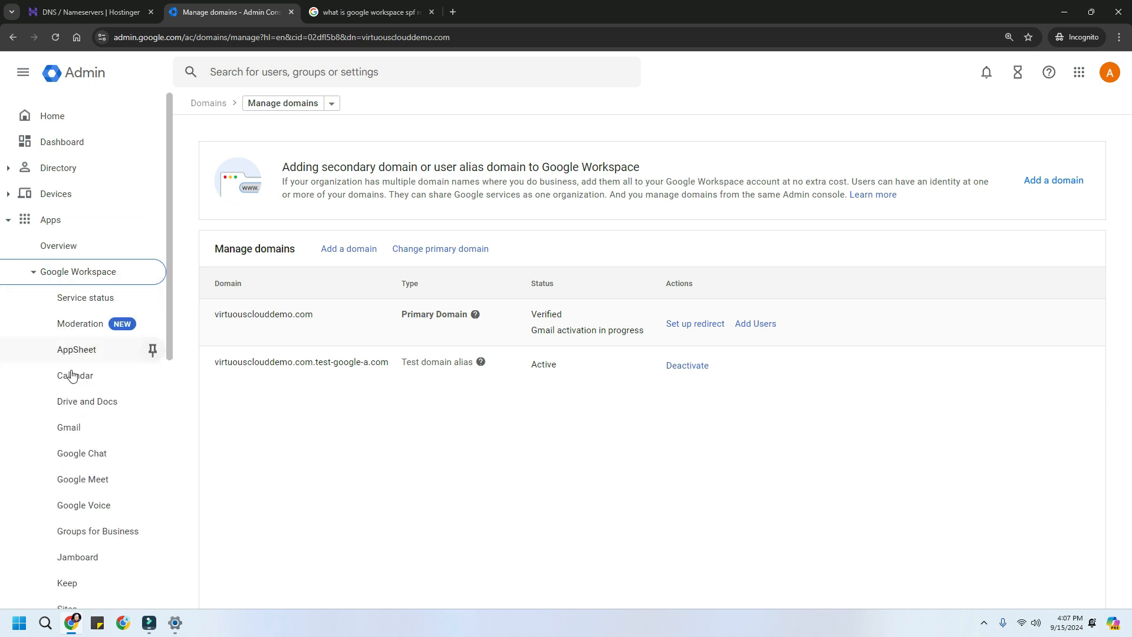
click(68, 438)
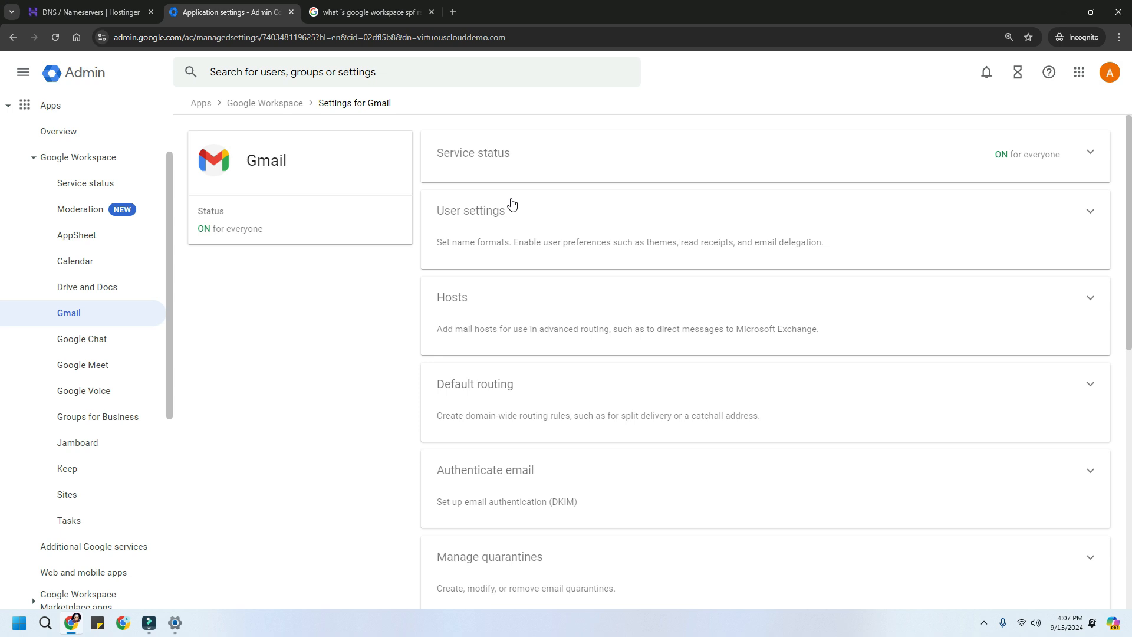
scroll(650, 423, down, 3)
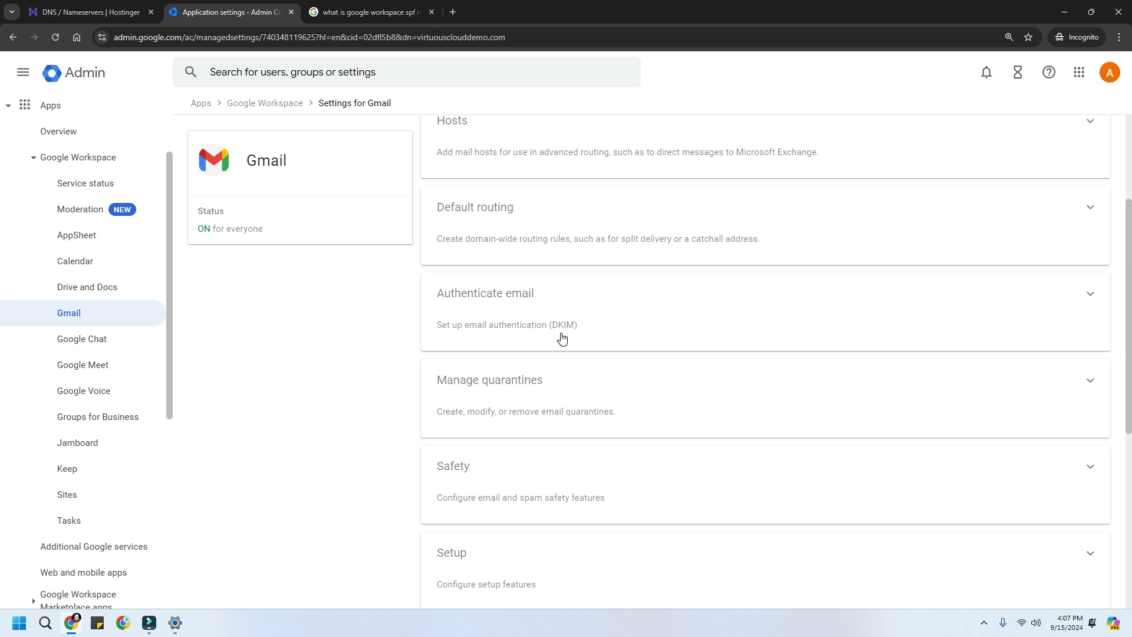
click(505, 311)
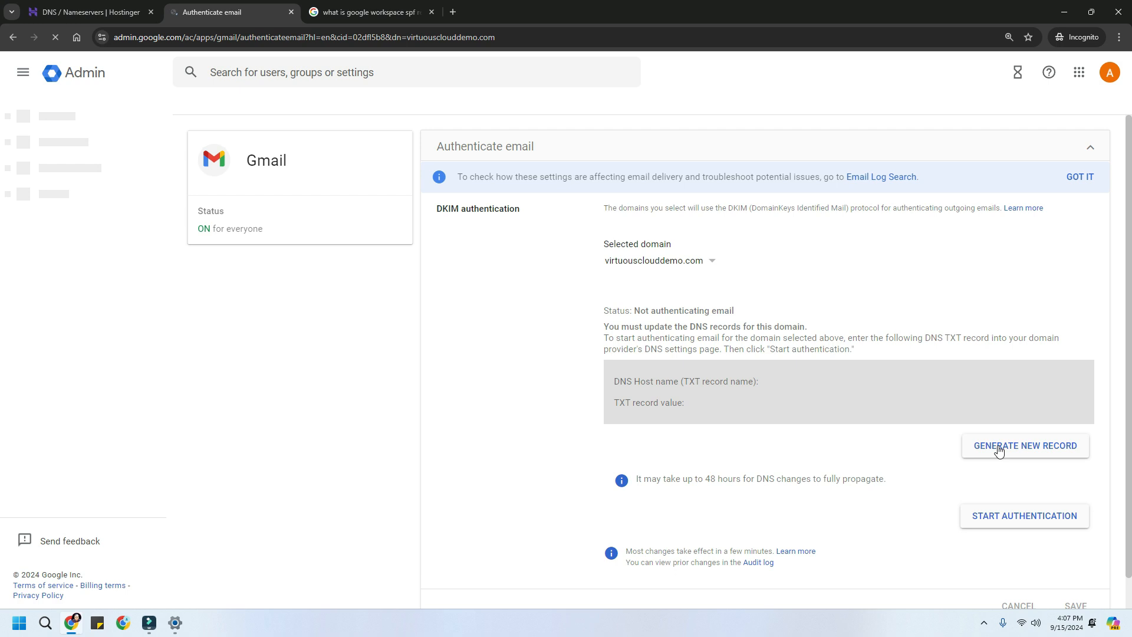
click(997, 450)
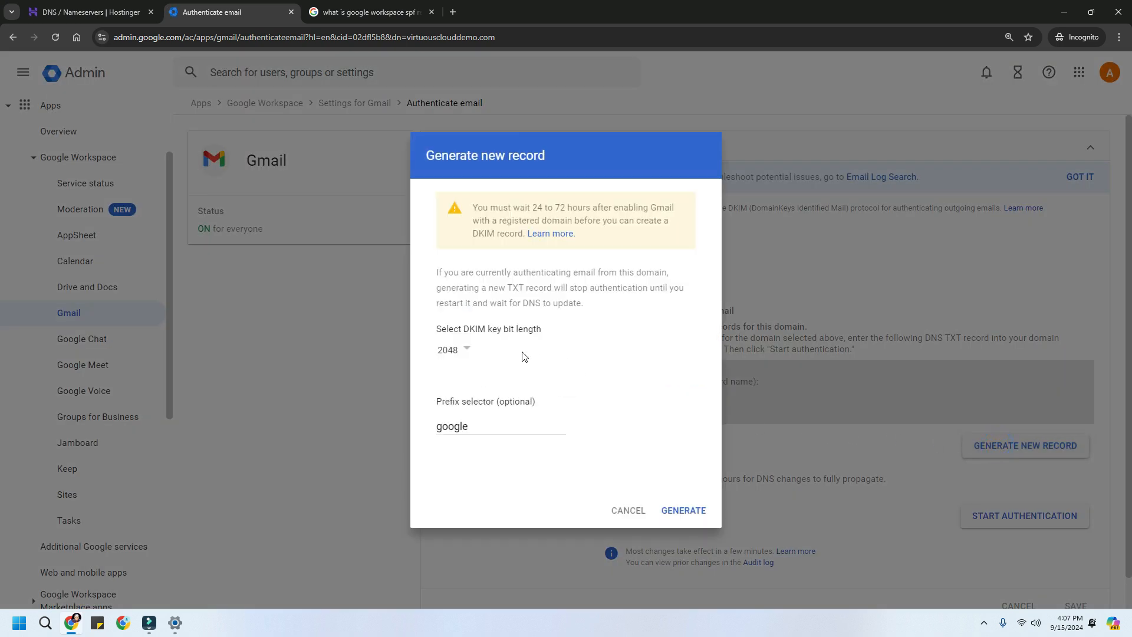
- Generate a 1024-bit DKIM key and select its google._domainkey host name
click(467, 352)
click(459, 392)
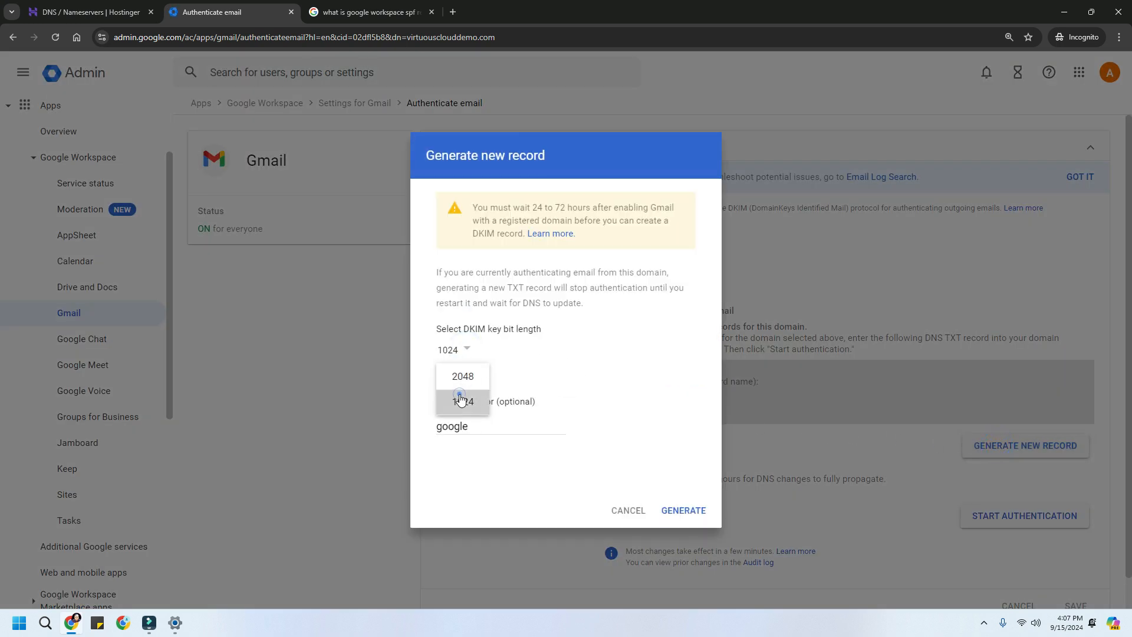
click(676, 517)
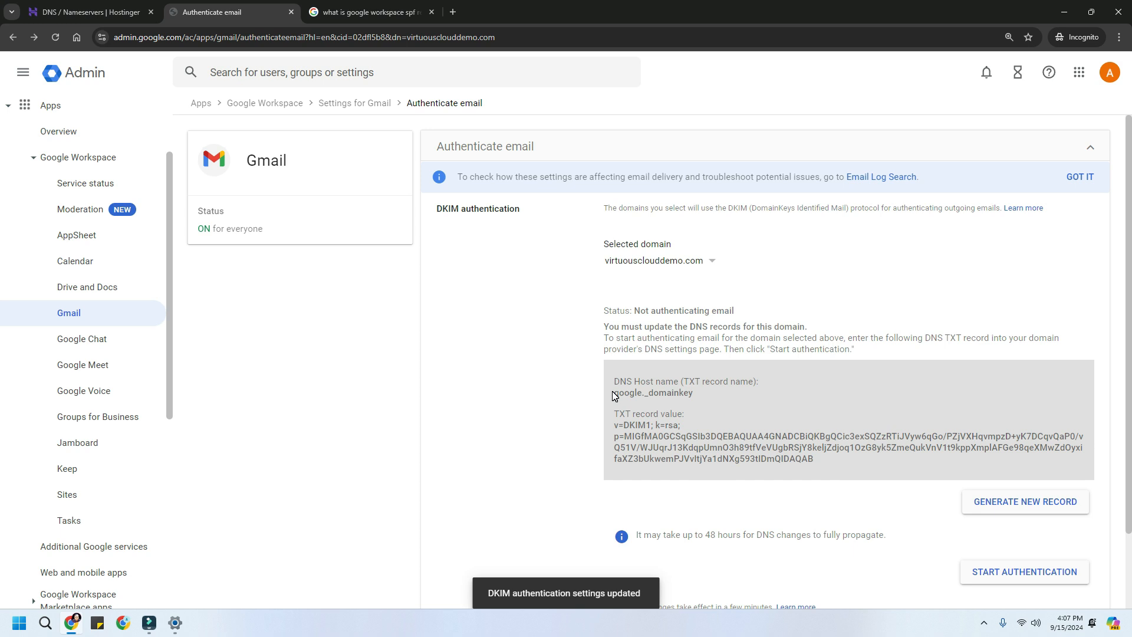
click(614, 393)
drag(614, 394, 698, 402)
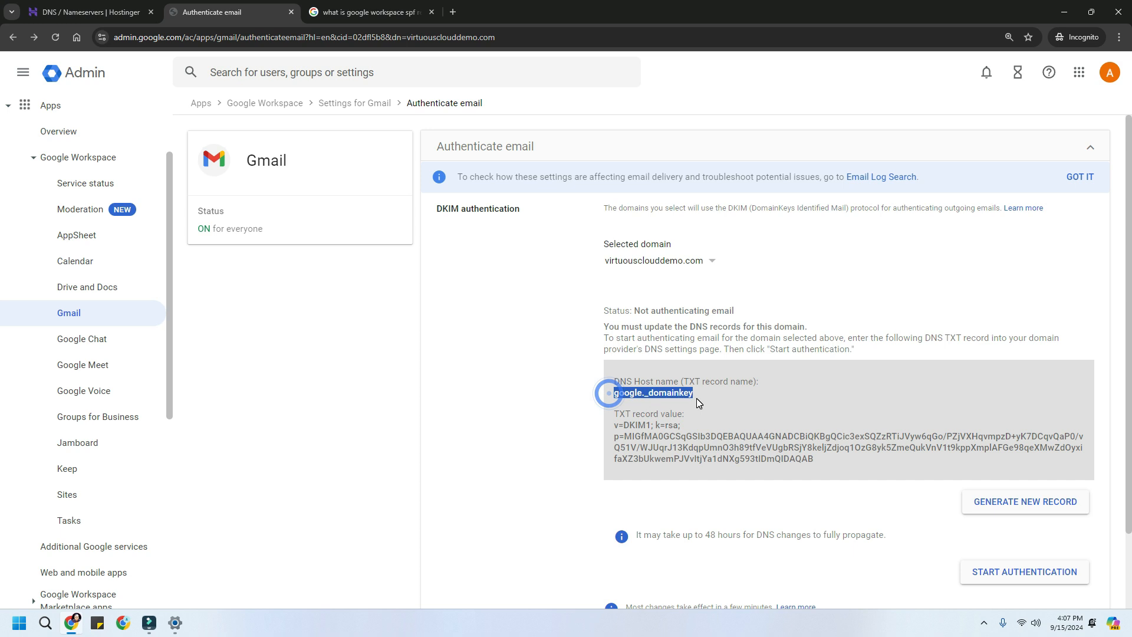
click(86, 11)
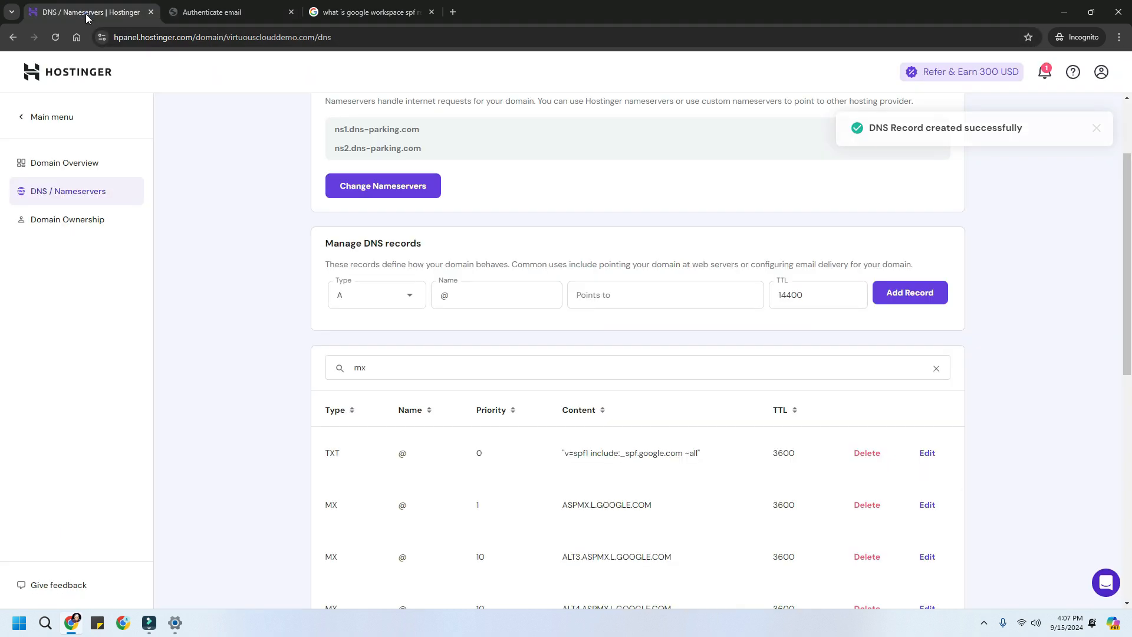
- Start a new TXT record in Hostinger named google._domainkey, copied from Google Admin
click(372, 292)
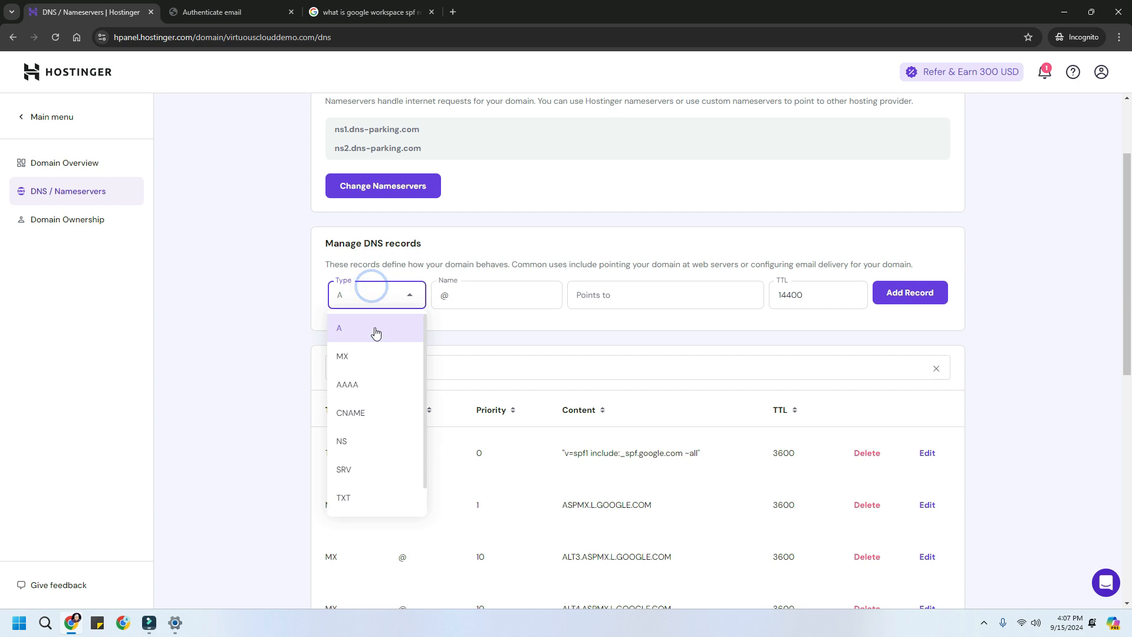
click(356, 496)
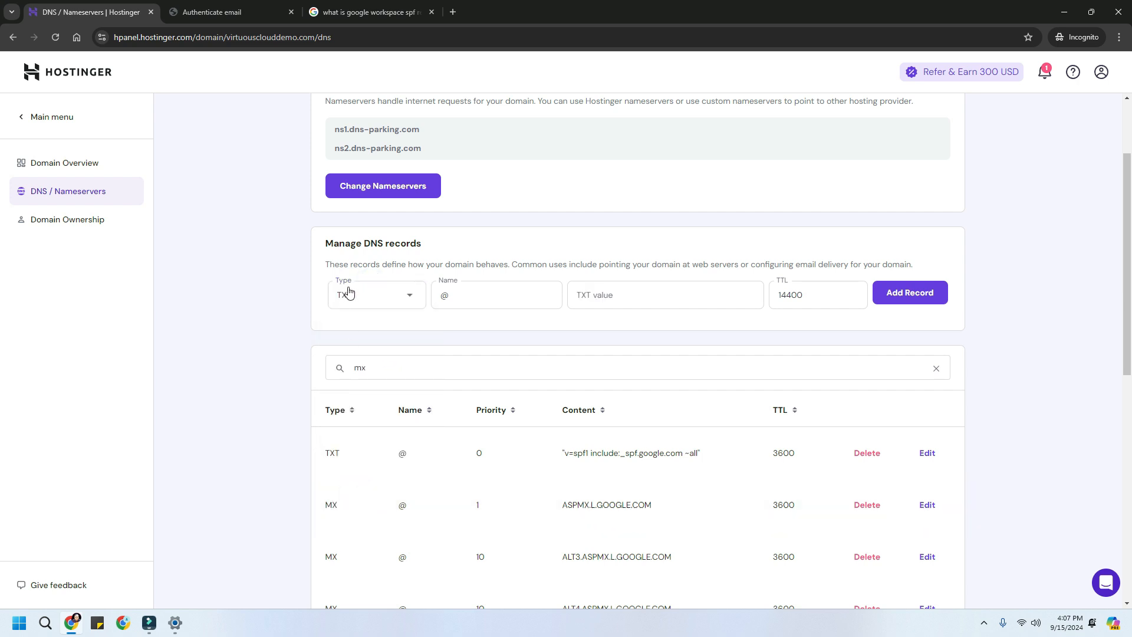
double_click(457, 297)
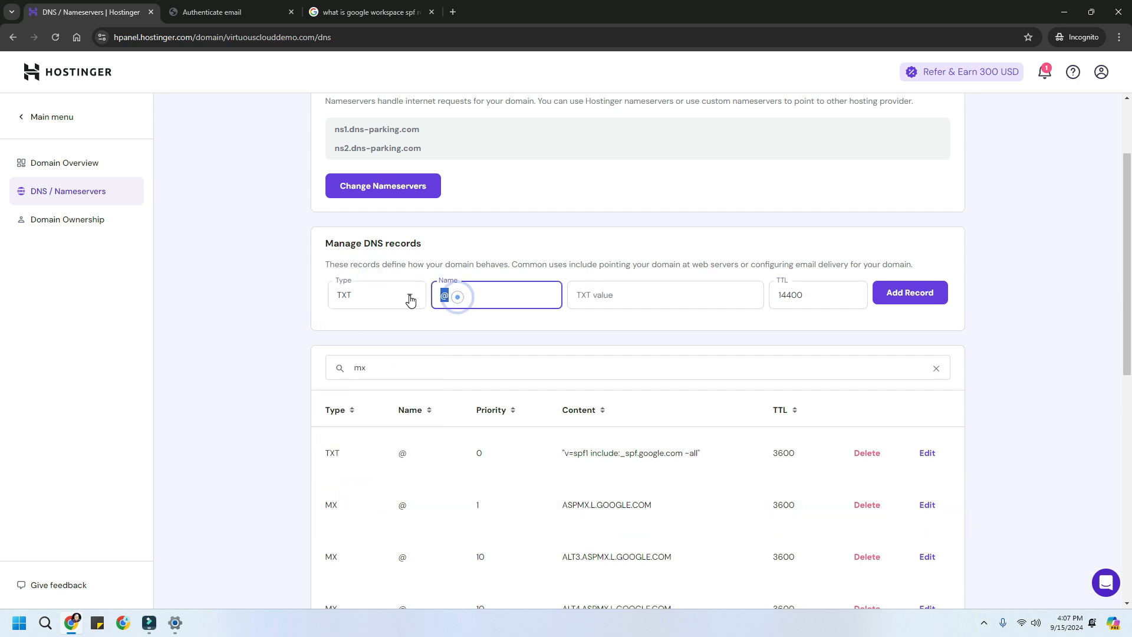
key(ctrl+v)
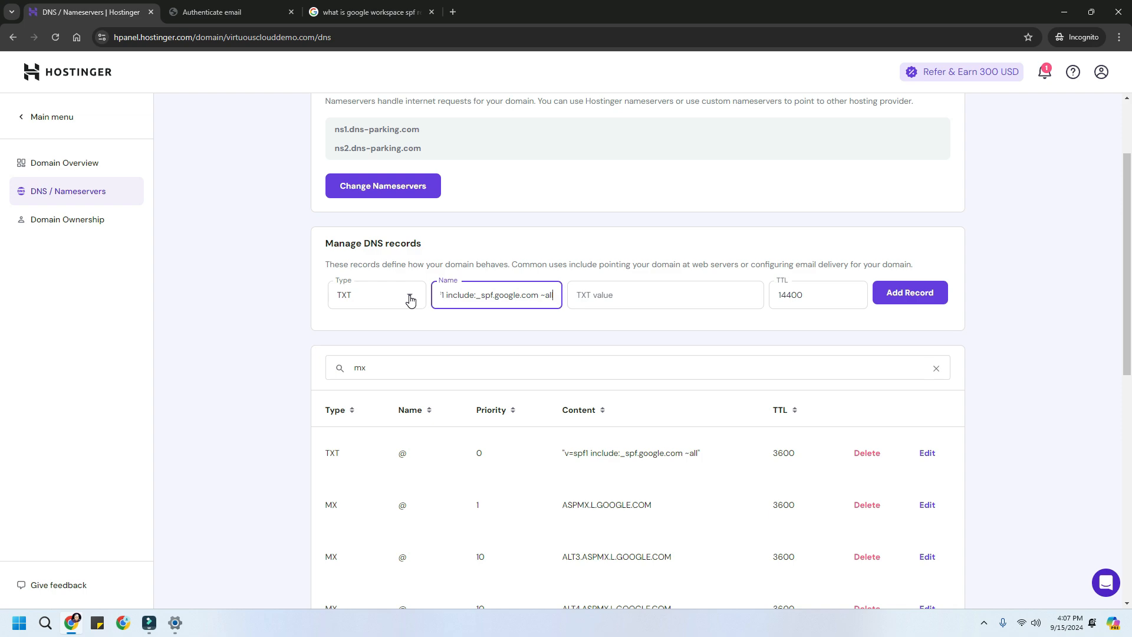
click(230, 11)
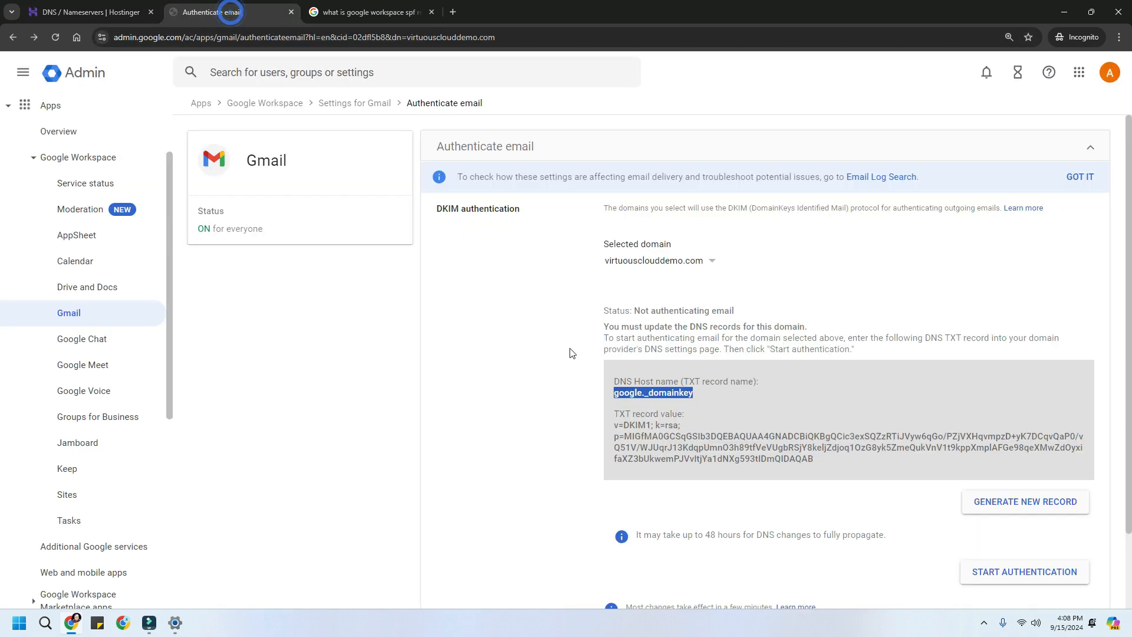
right_click(650, 396)
click(664, 404)
click(80, 13)
click(503, 299)
key(ctrl+a)
key(ctrl+v)
- Paste Google's DKIM key as the TXT value, set TTL to 3600, and add the record
click(230, 24)
drag(611, 424, 811, 462)
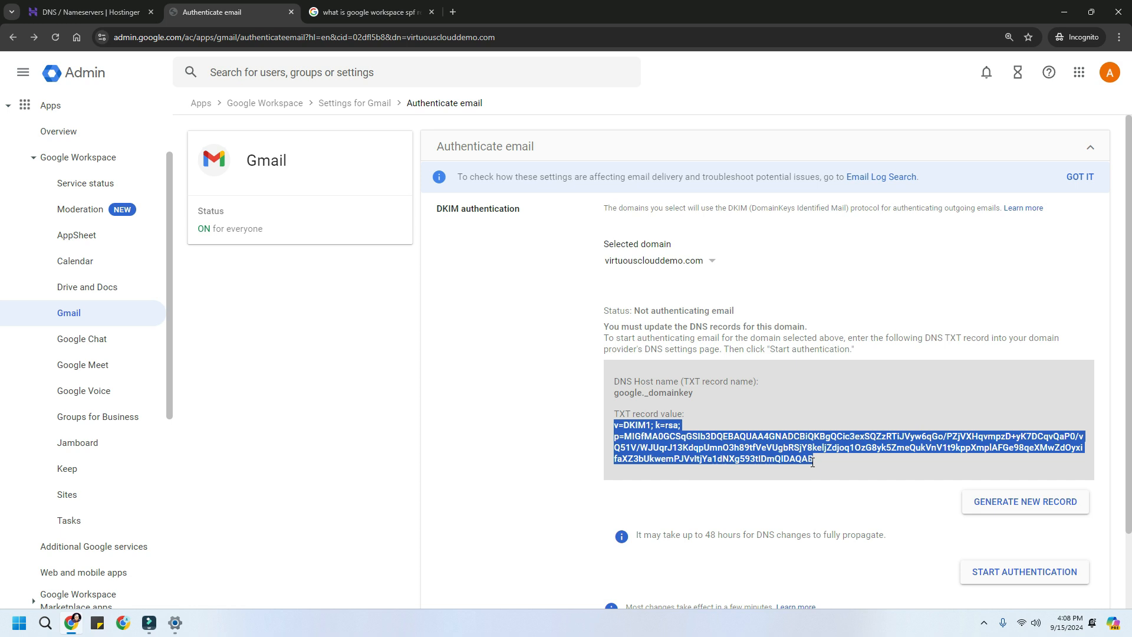
key(ctrl+c)
key(ctrl+shift+Tab)
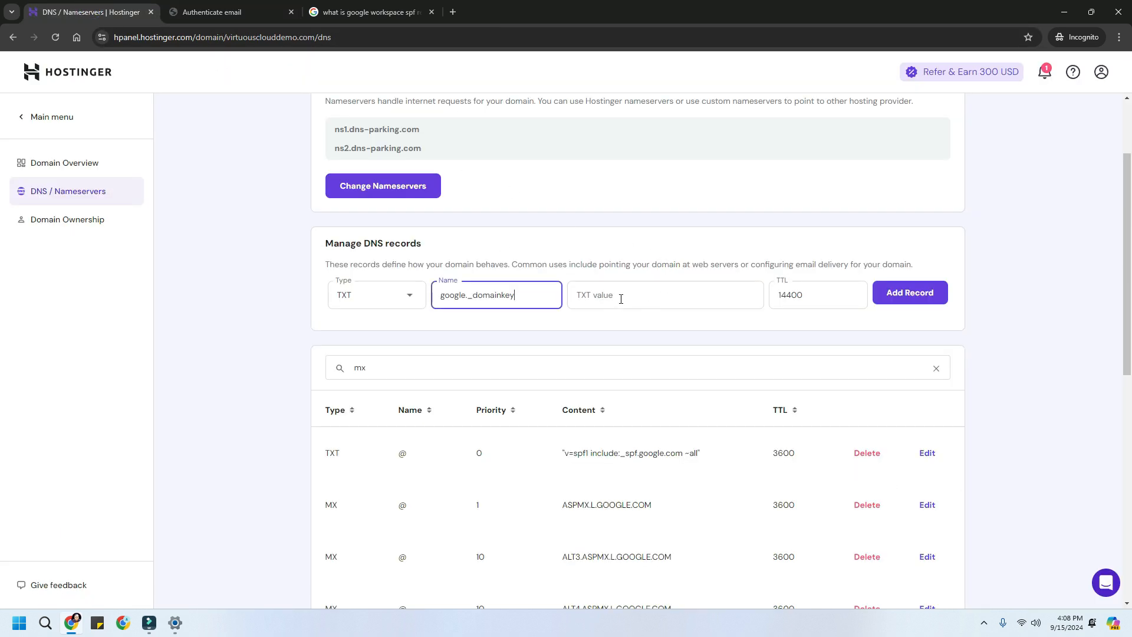
click(621, 299)
key(ctrl+v)
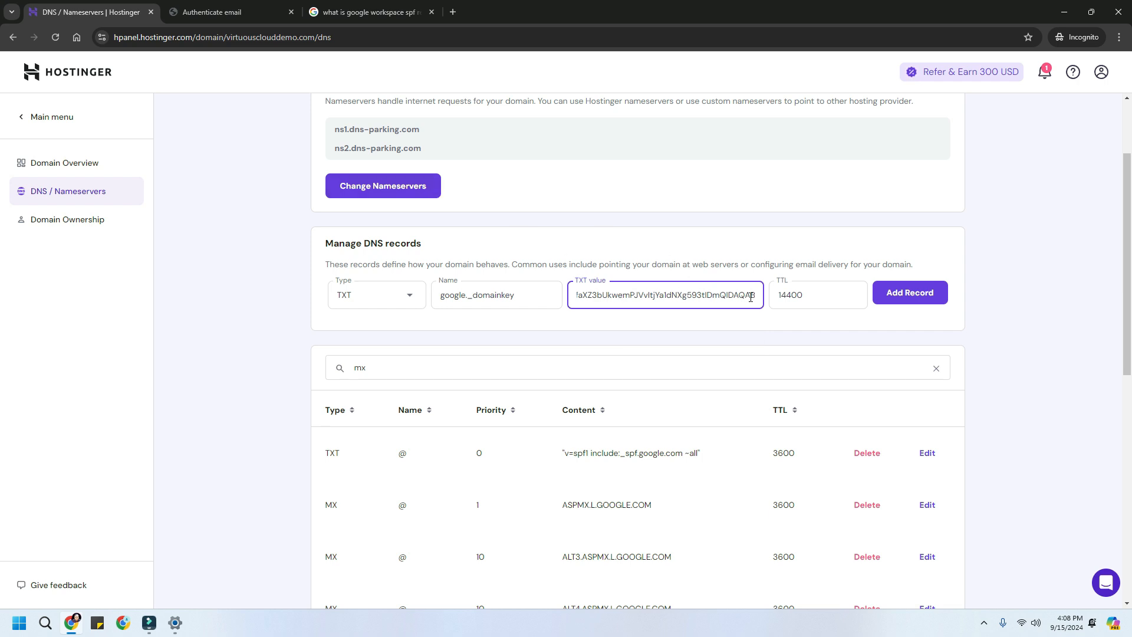
click(782, 295)
double_click(811, 293)
text(3600)
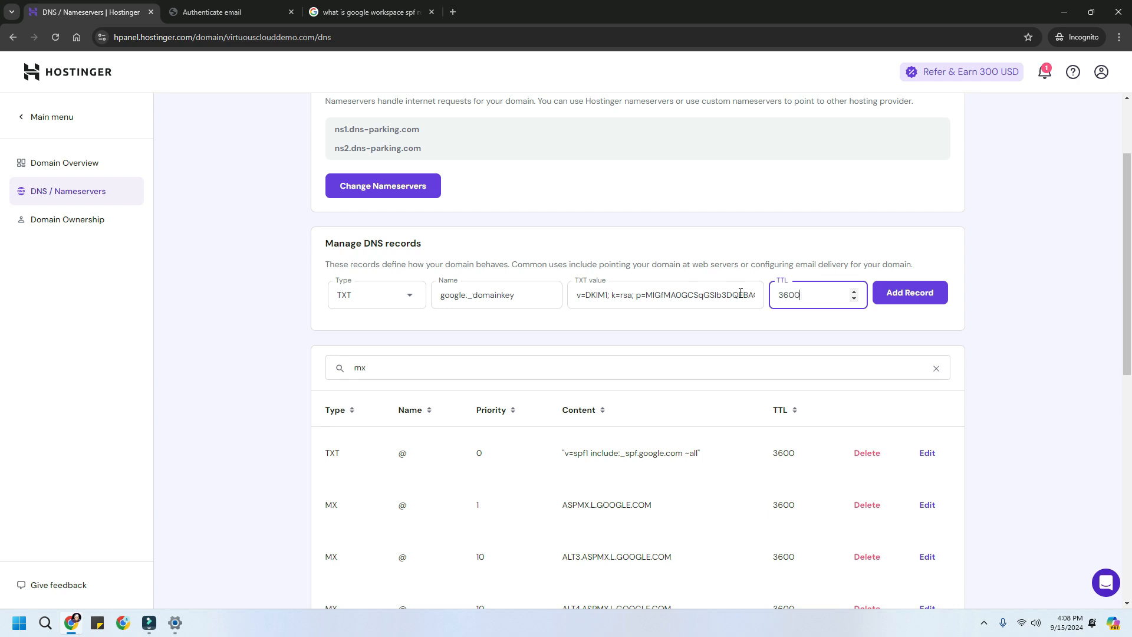
click(911, 301)
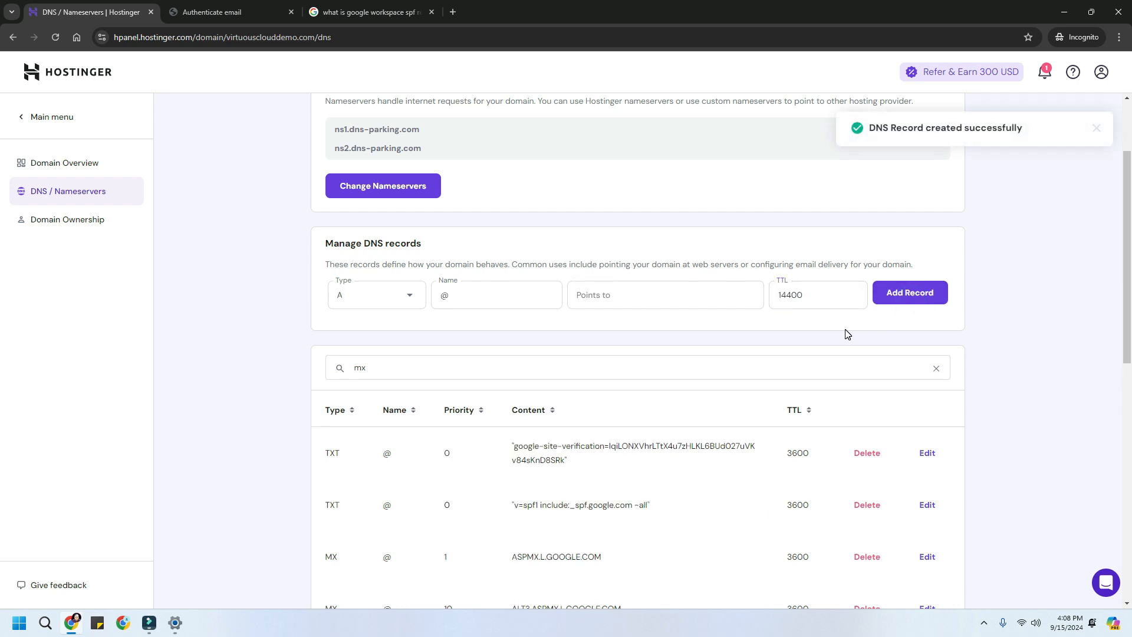
- Filter the records by 'txt' to verify the google._domainkey entry, then return to Google Admin's Authenticate email page
scroll(736, 362, down, 4)
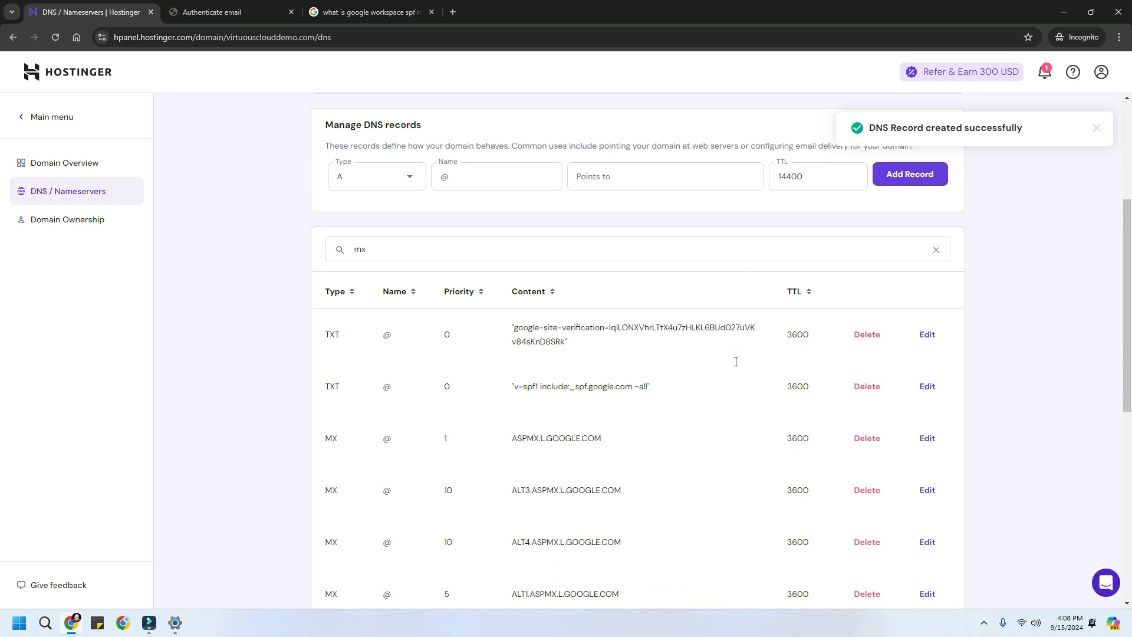
scroll(735, 366, down, 5)
scroll(736, 366, up, 6)
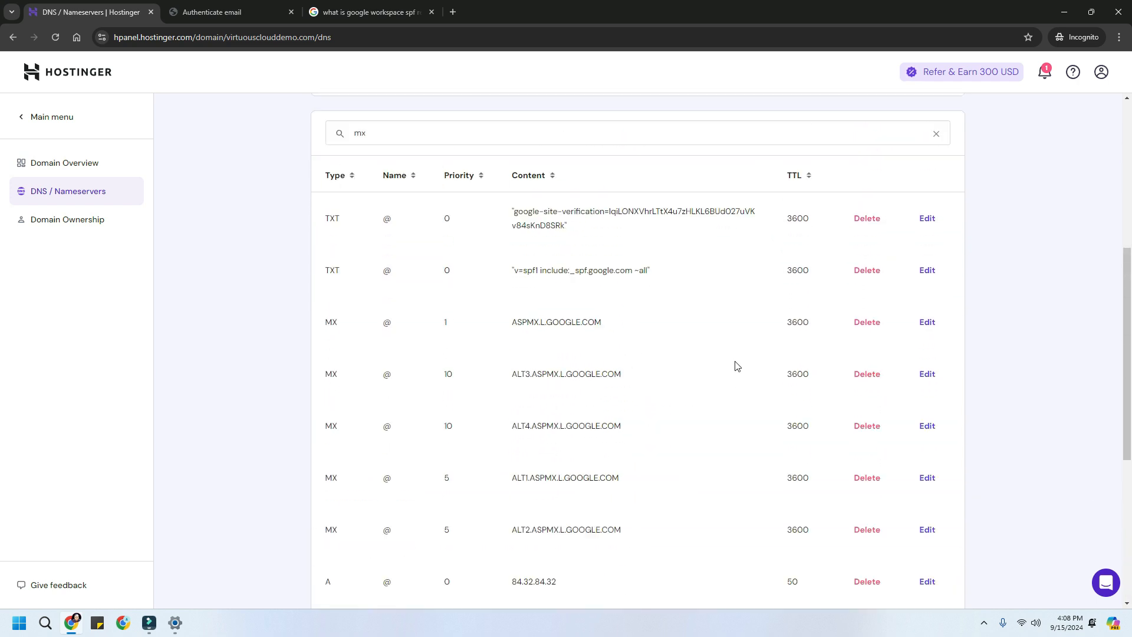
double_click(362, 149)
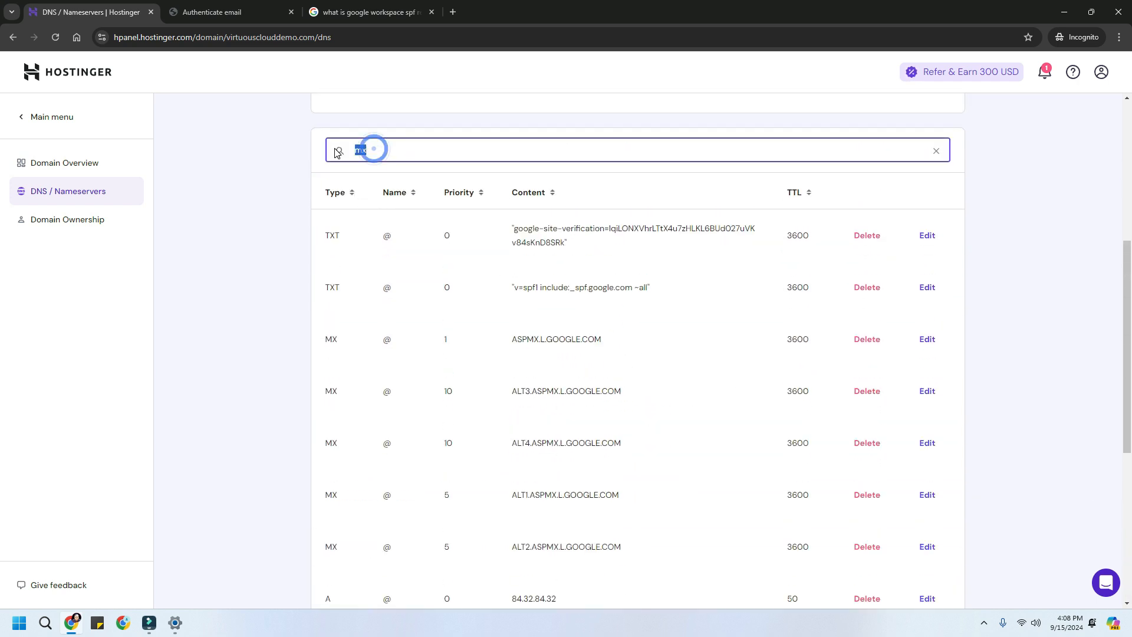
text(txt)
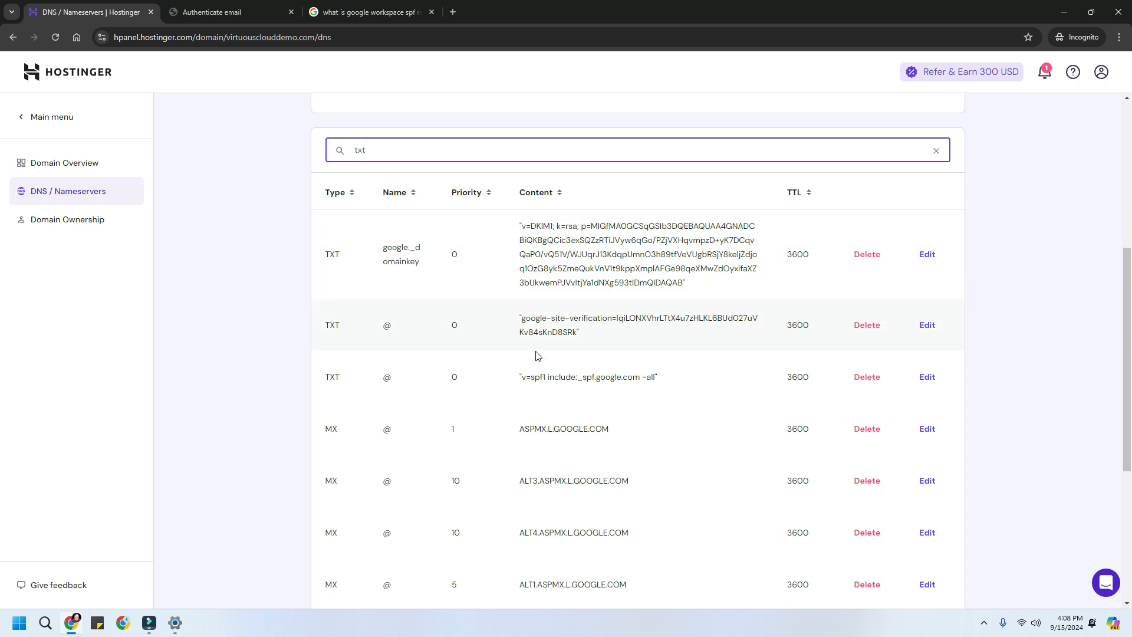
drag(541, 381, 601, 382)
drag(525, 318, 566, 342)
scroll(566, 342, down, 2)
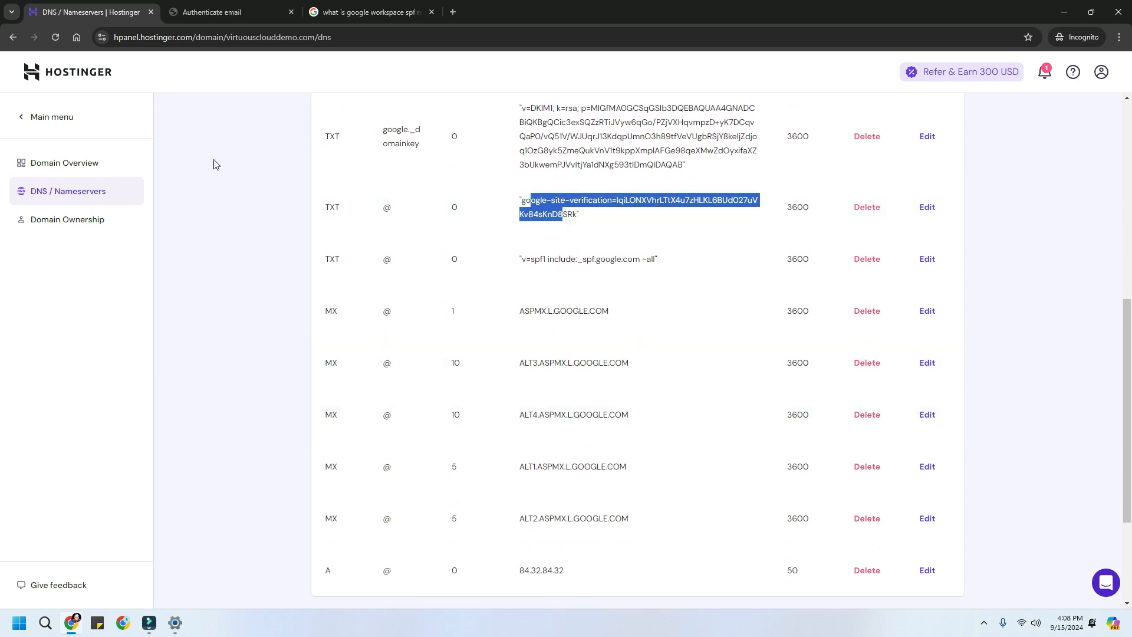
click(210, 13)
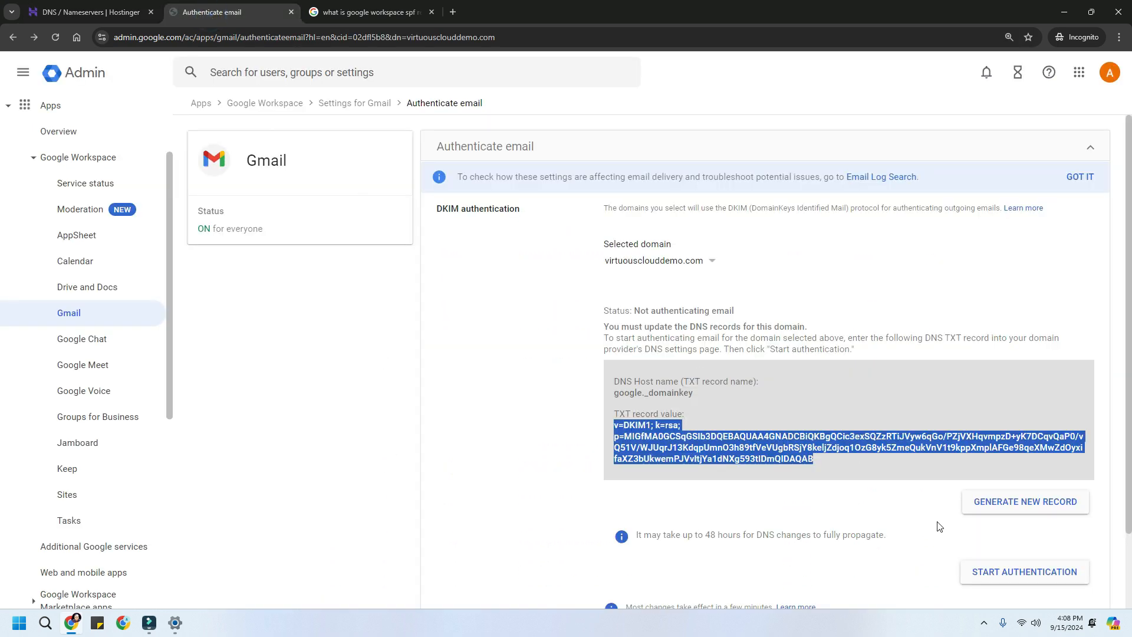
- Start DKIM authentication for virtuousclouddemo.com and reload to see the updated status
click(1041, 571)
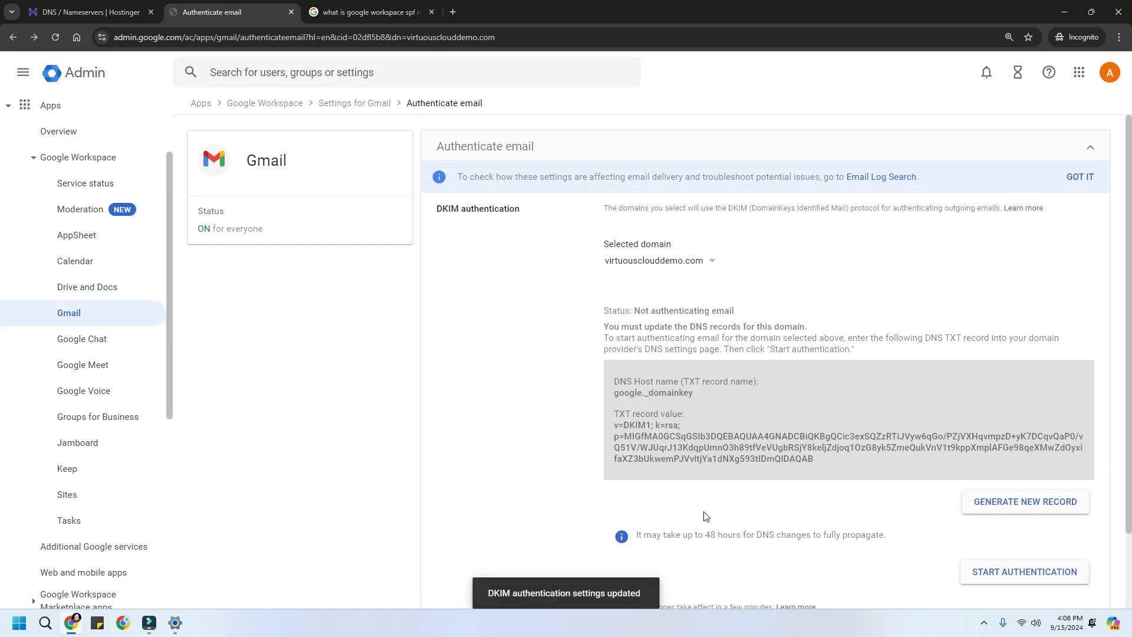
click(56, 38)
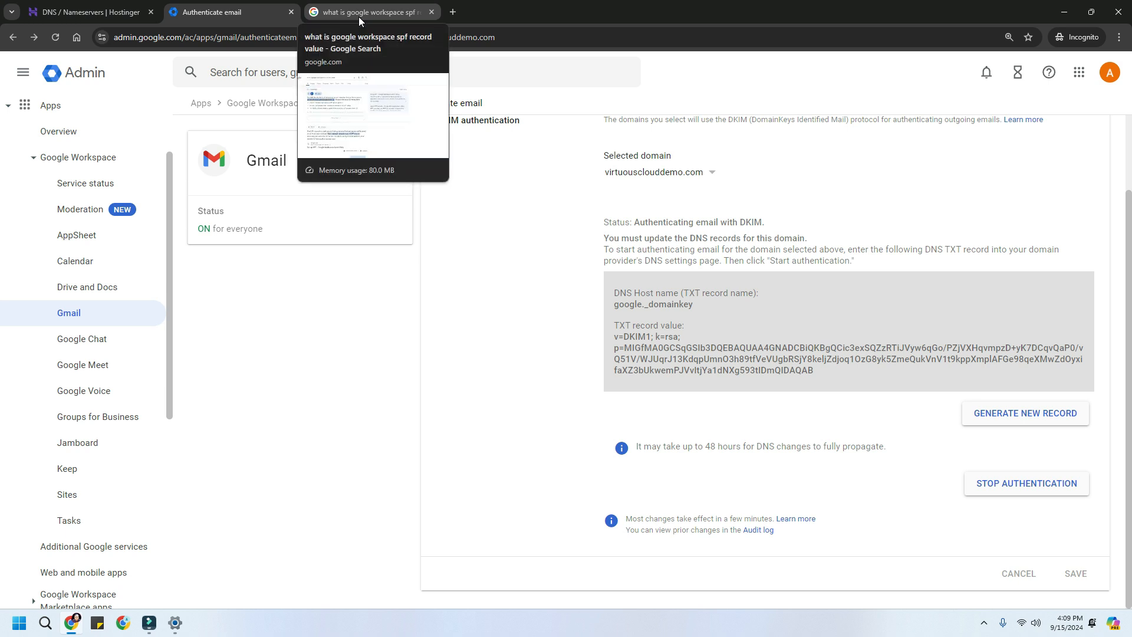
- Open a new Incognito tab with a DMARC search, then return to the top of Hostinger's DNS records
click(110, 18)
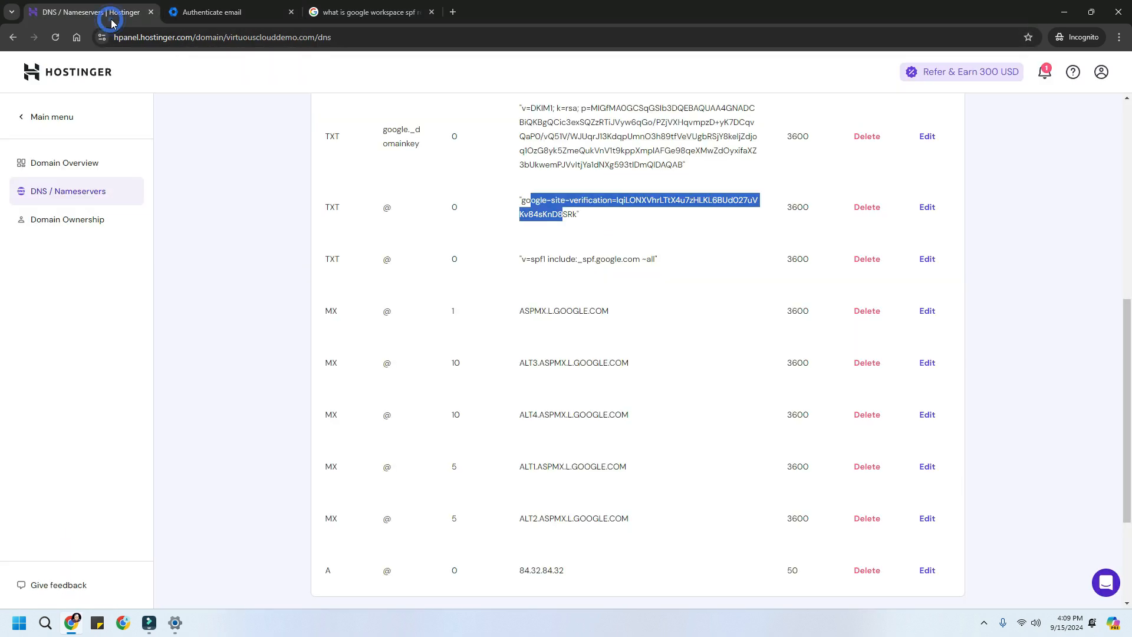
click(453, 12)
click(454, 37)
text(dmarc)
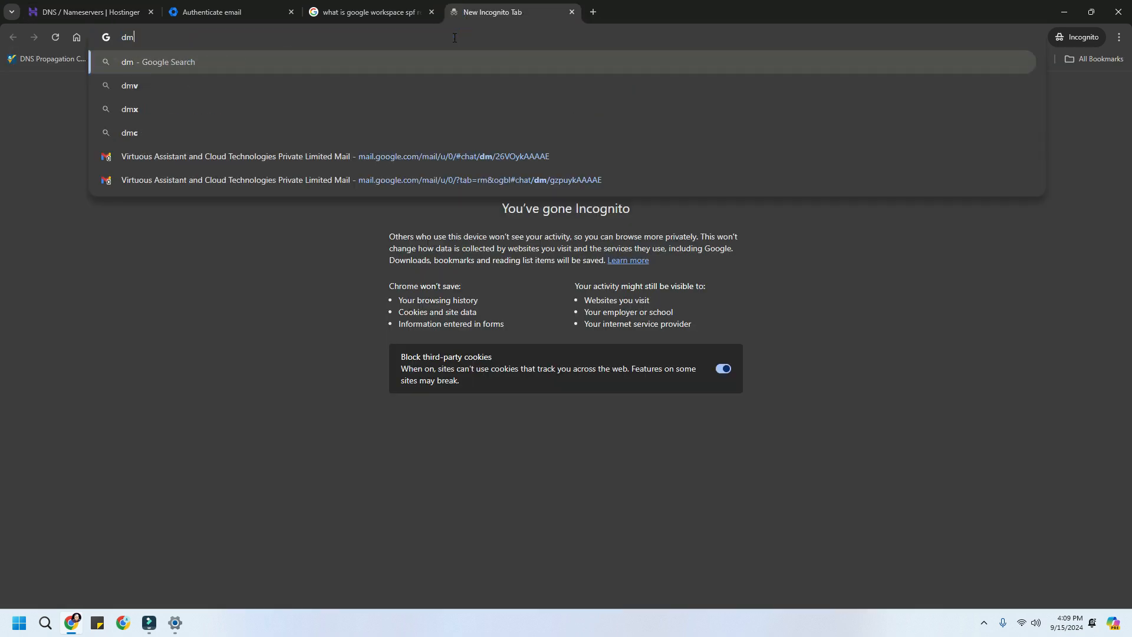
key(BackSpace)
key(BackSpace)
key(BackSpace)
key(BackSpace)
key(BackSpace)
key(BackSpace)
text(what)
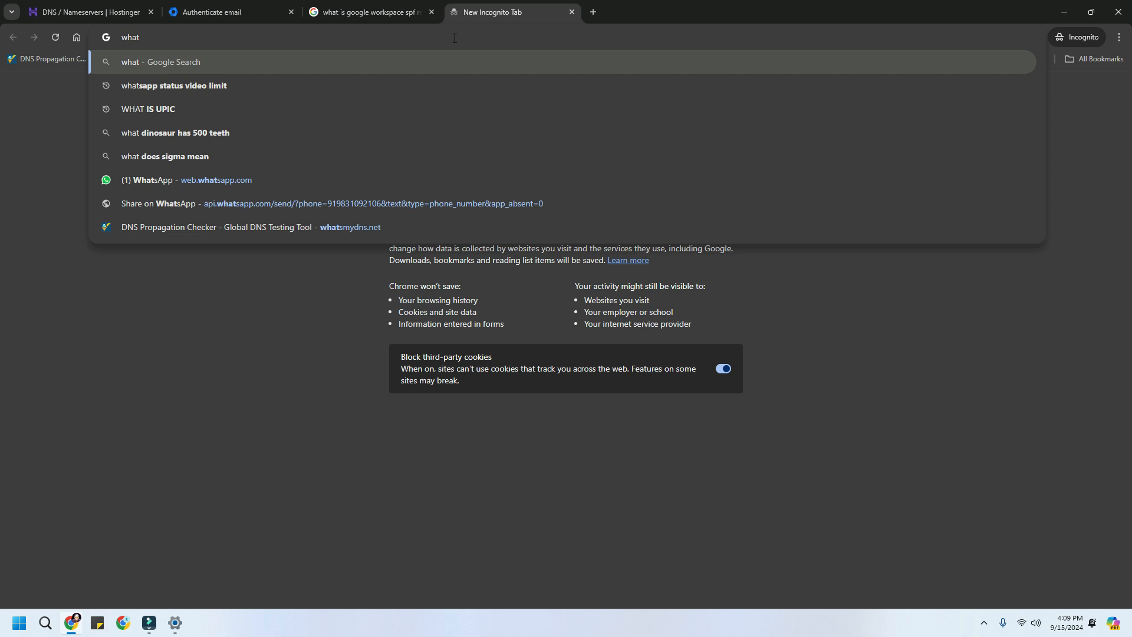
click(85, 12)
scroll(613, 360, up, 5)
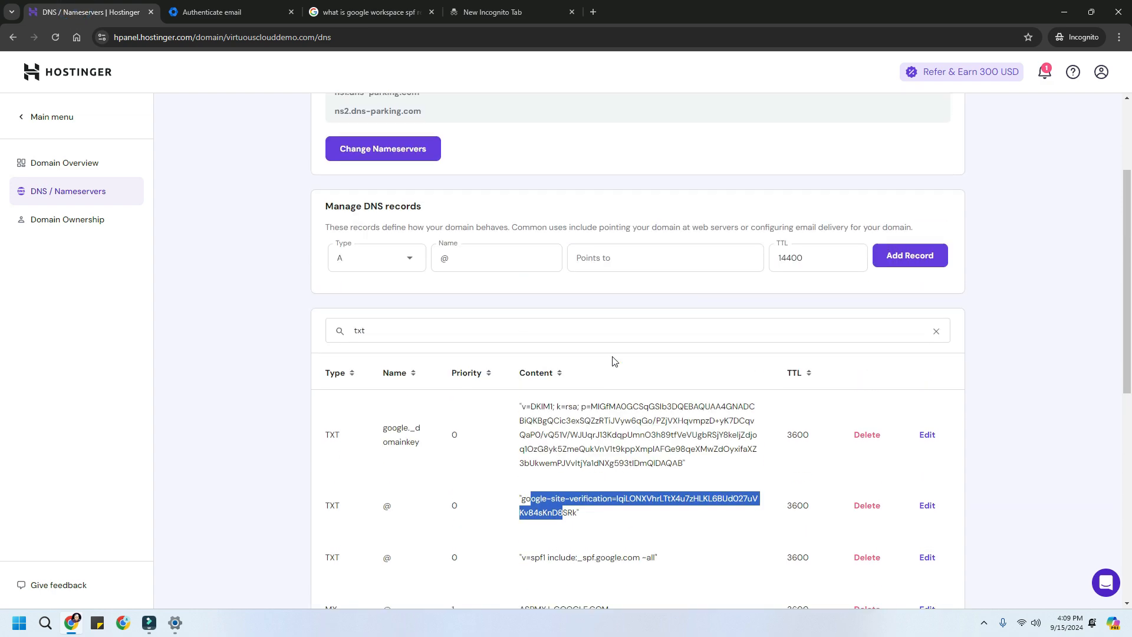
scroll(613, 361, up, 3)
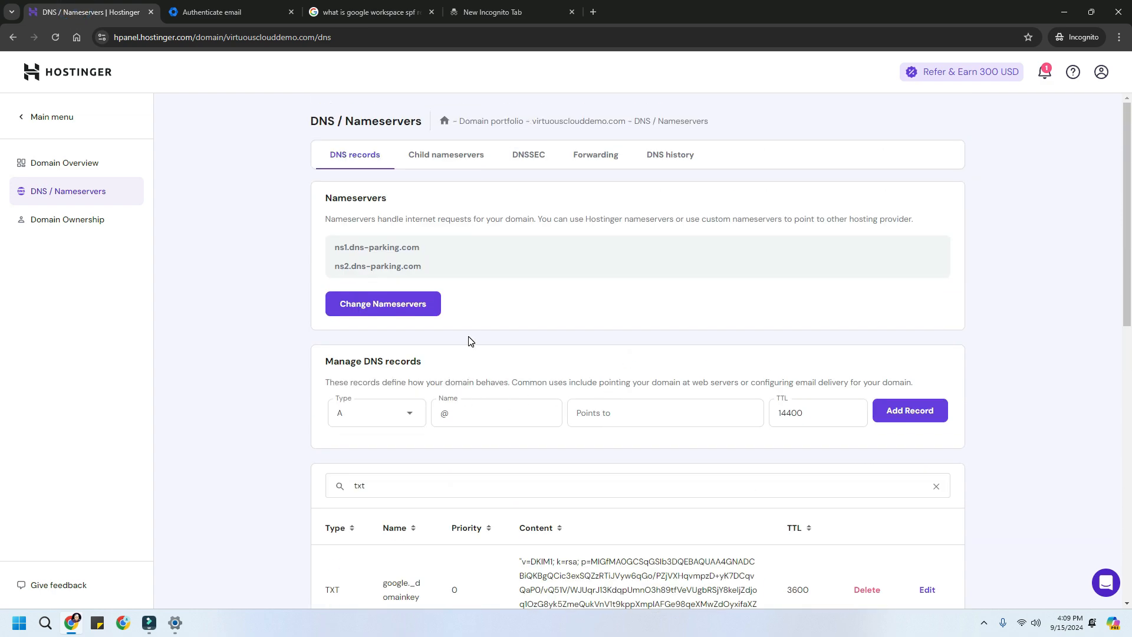
- Fill in a TXT record named _dmarc with value v=DMARC1; p=none
click(379, 424)
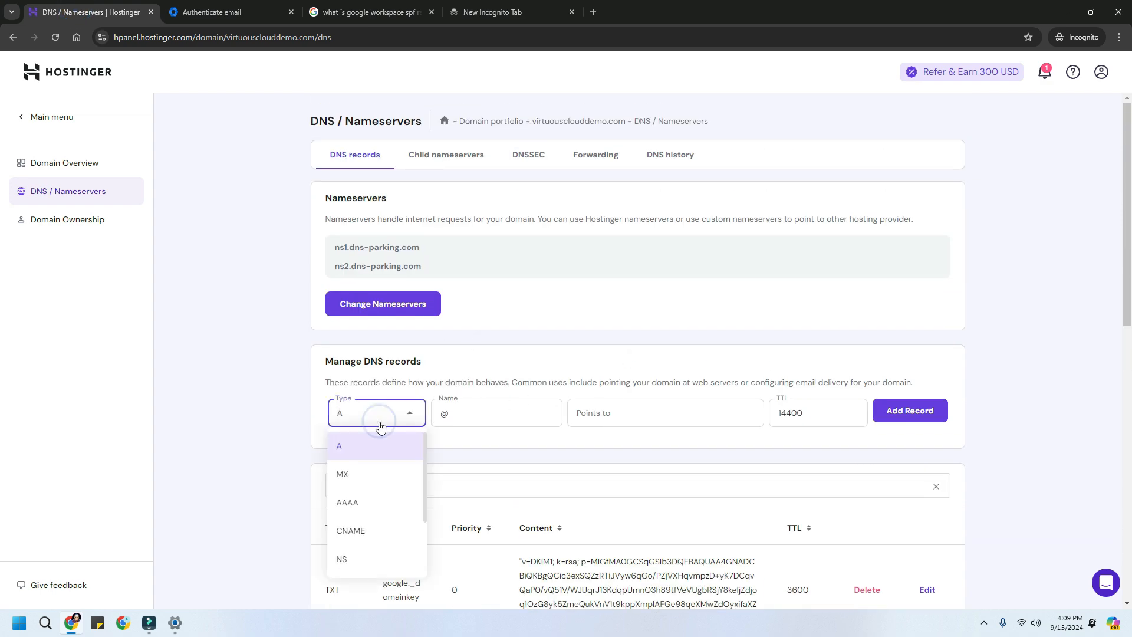
scroll(382, 470, down, 5)
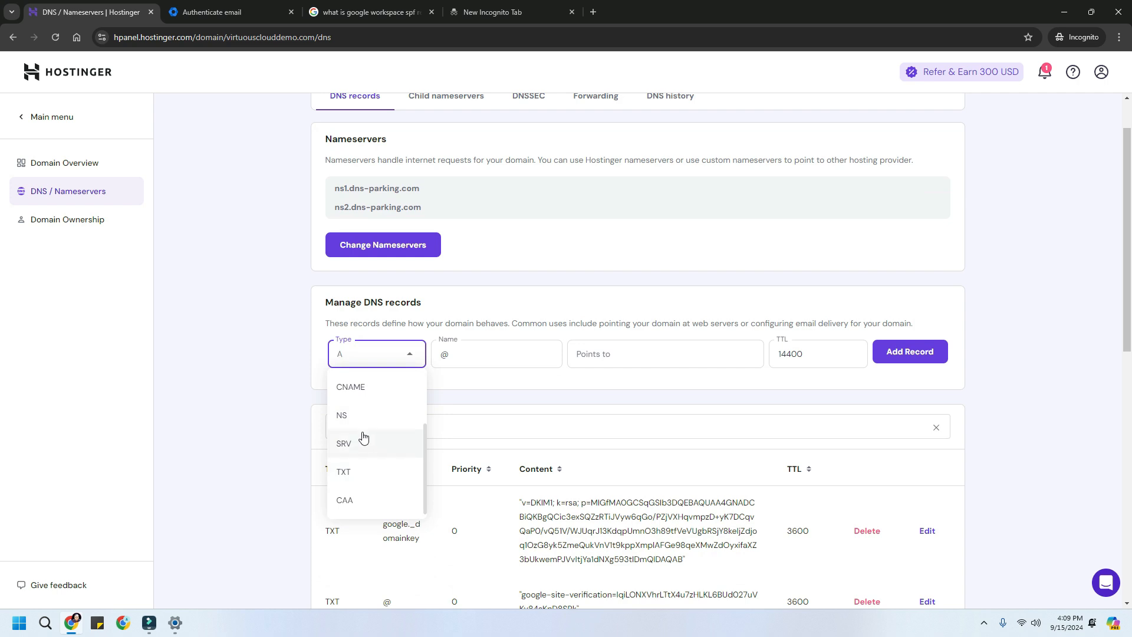
click(362, 469)
click(461, 352)
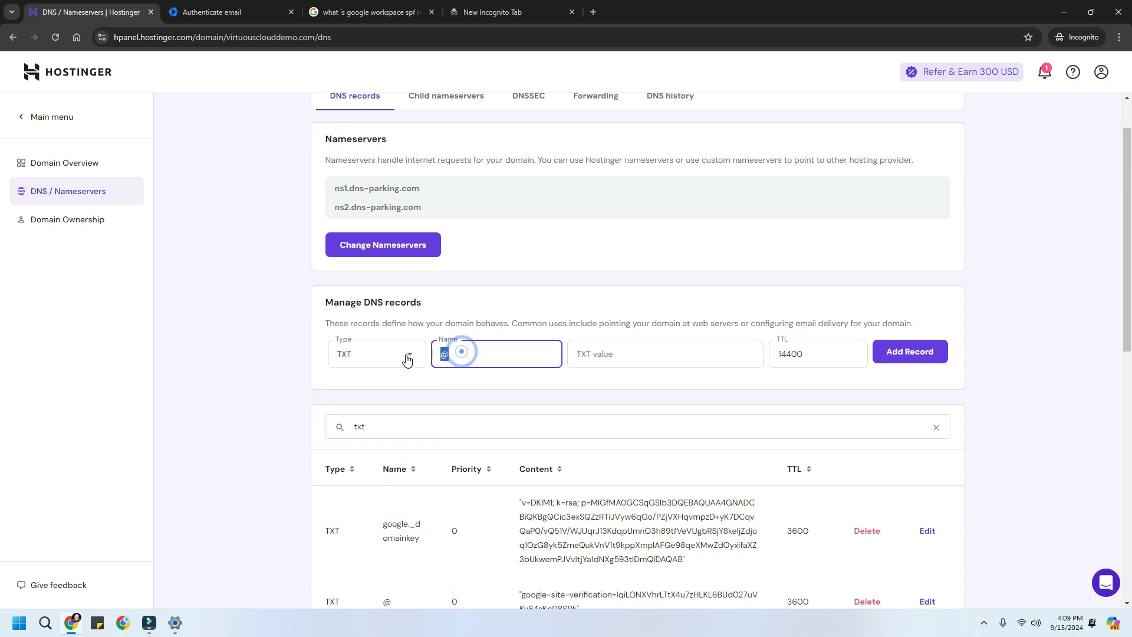
text(_)
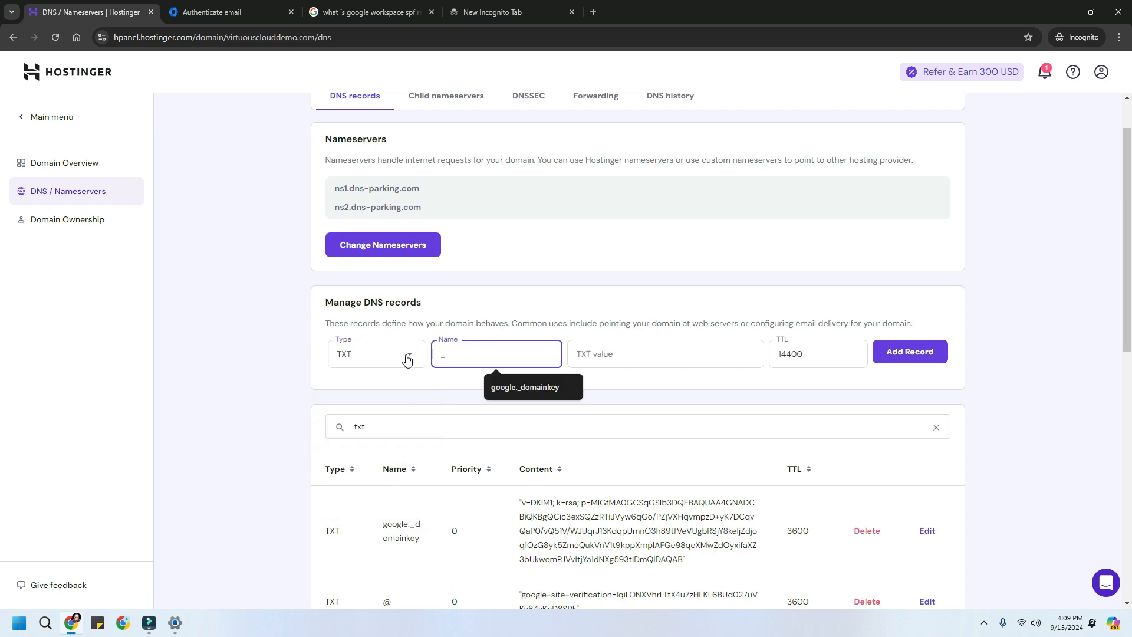
text(dm)
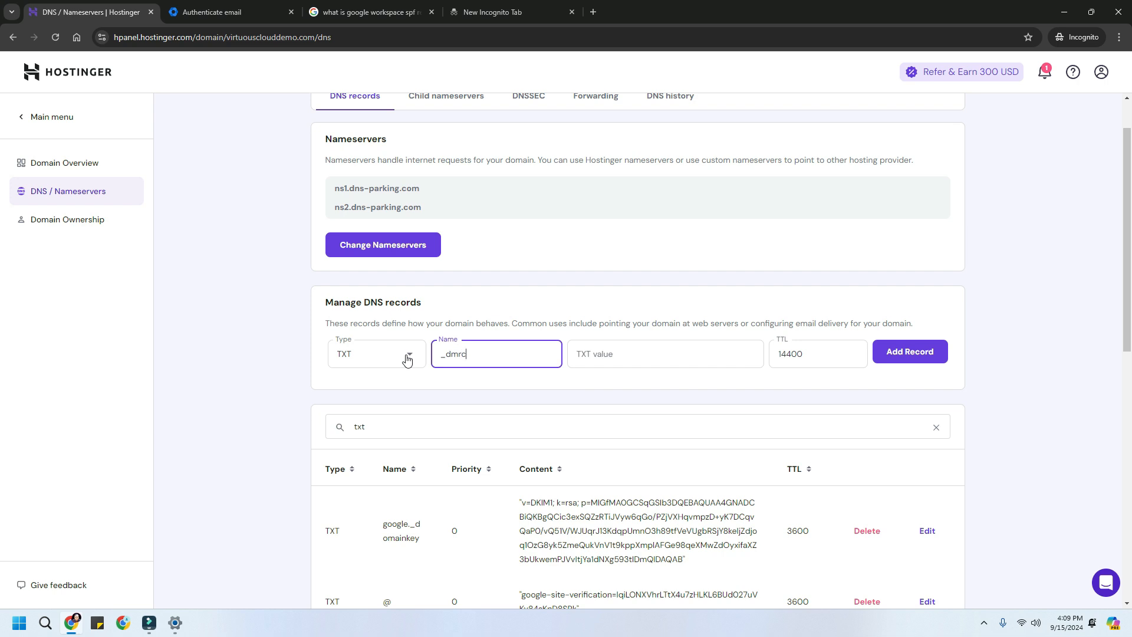
text(arc)
key(Tab)
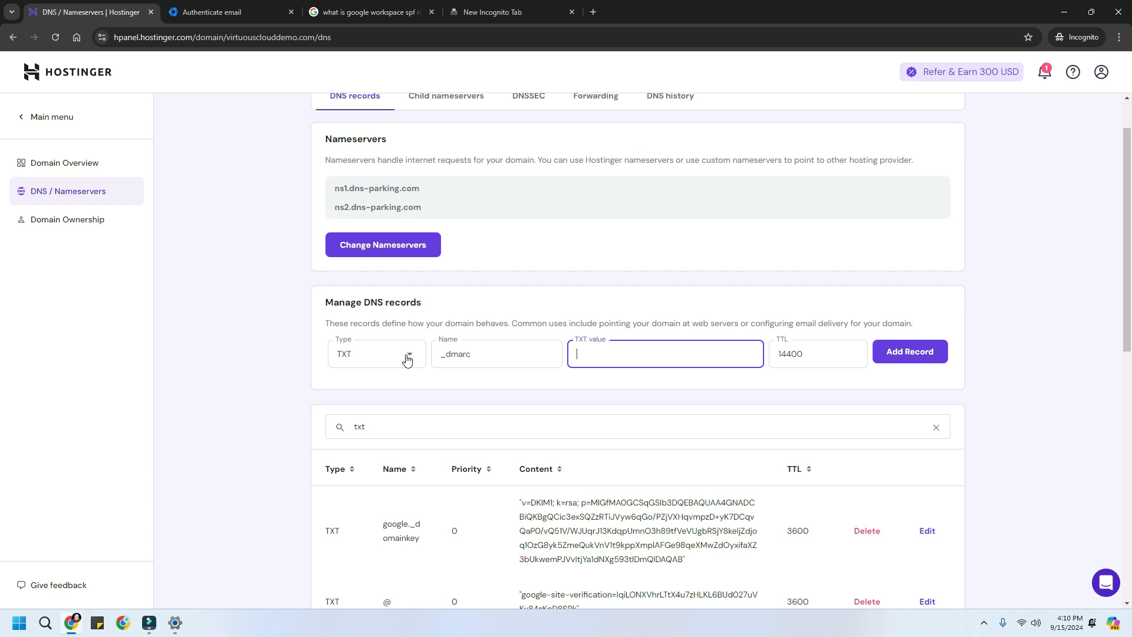
text(v=DMARC1; p=none;)
- Add an rua reporting address from the admin account to the DMARC value, save the _dmarc record, and return to Google Admin
click(192, 13)
click(1110, 72)
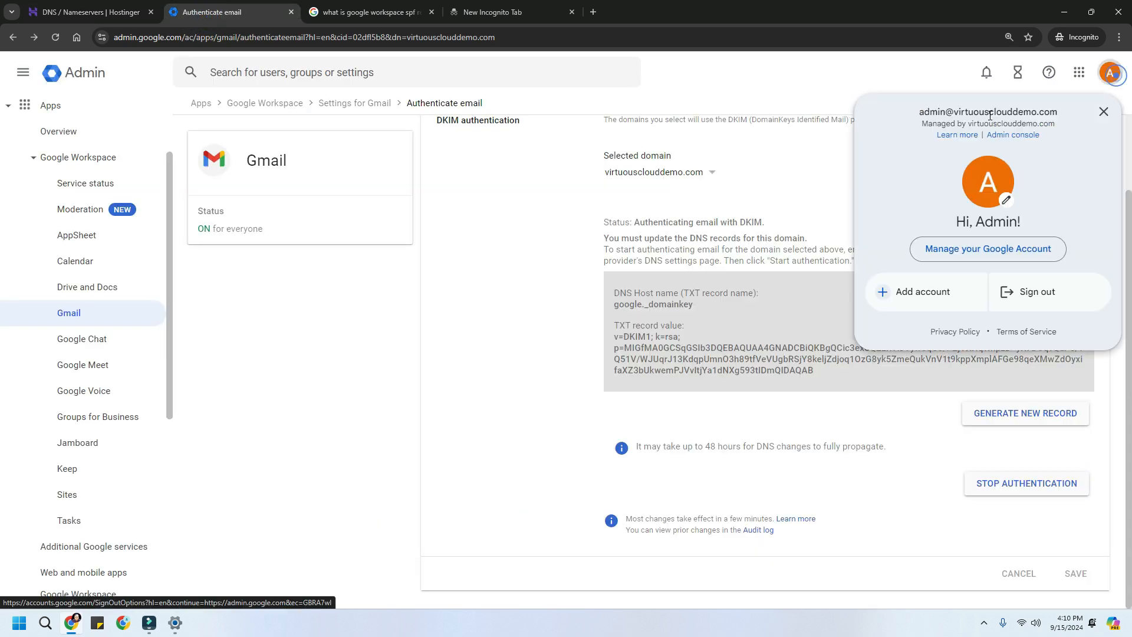
drag(917, 112, 1065, 115)
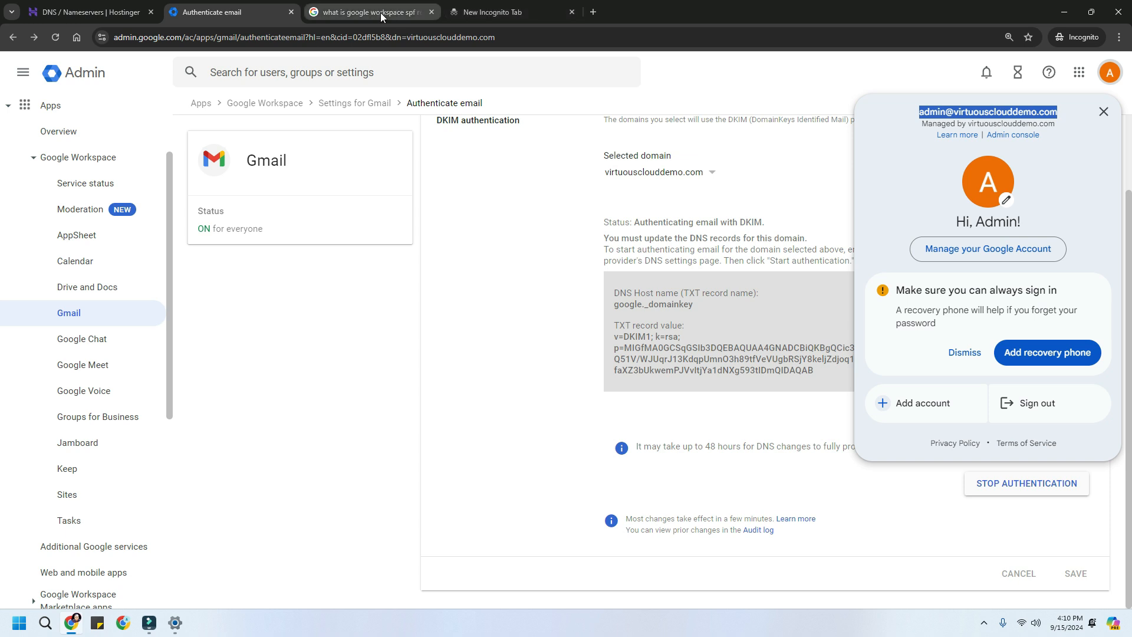
click(124, 9)
text(rua)
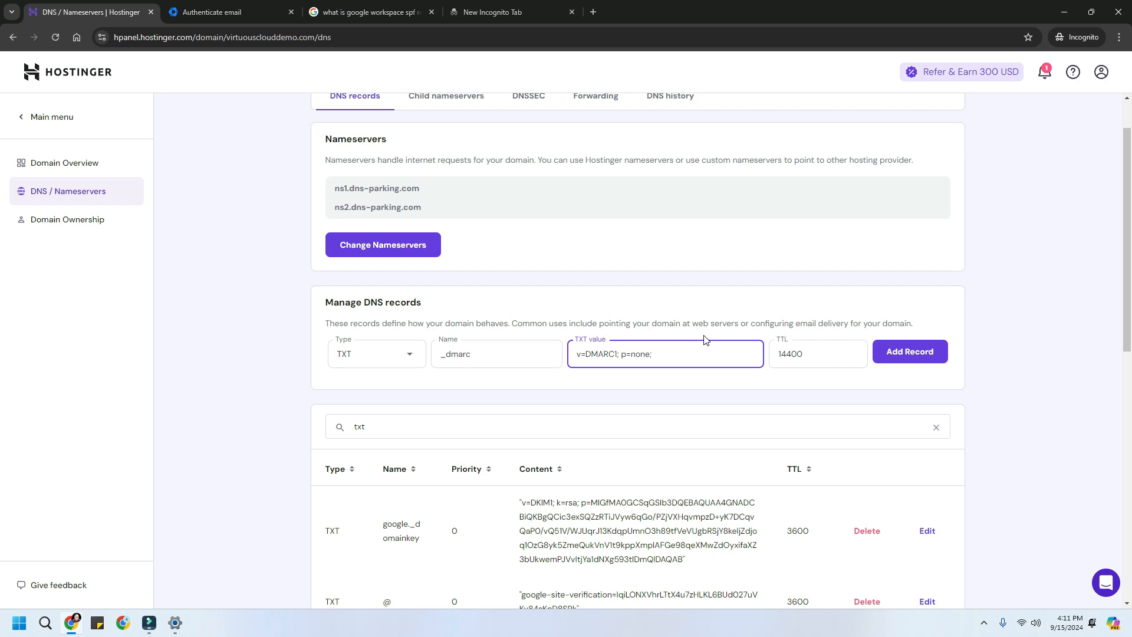
click(937, 353)
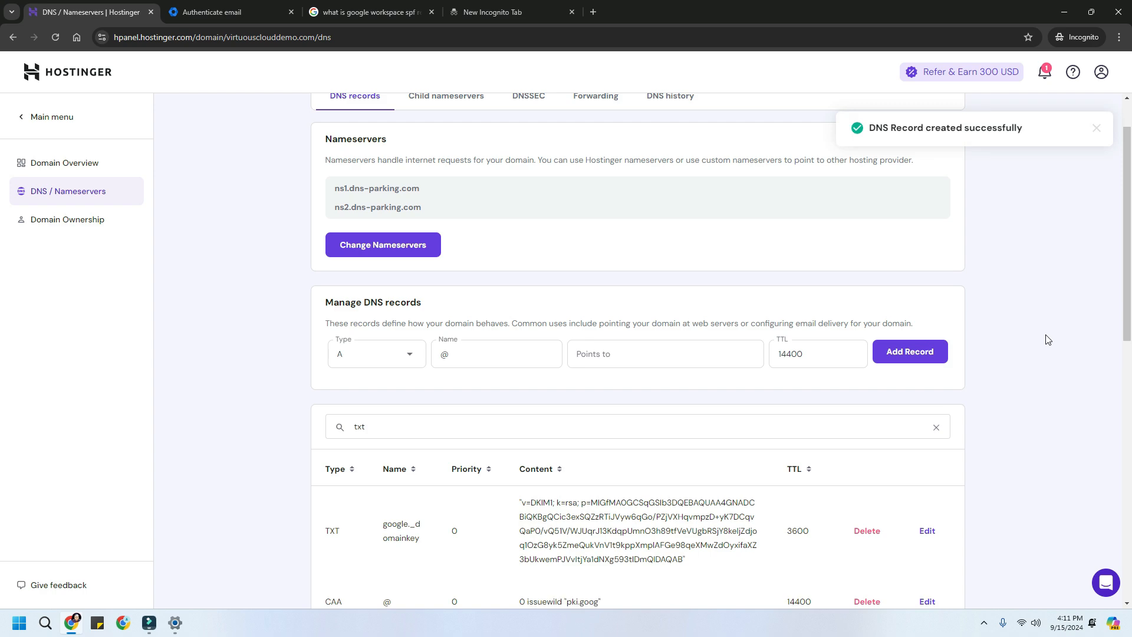
scroll(743, 341, down, 7)
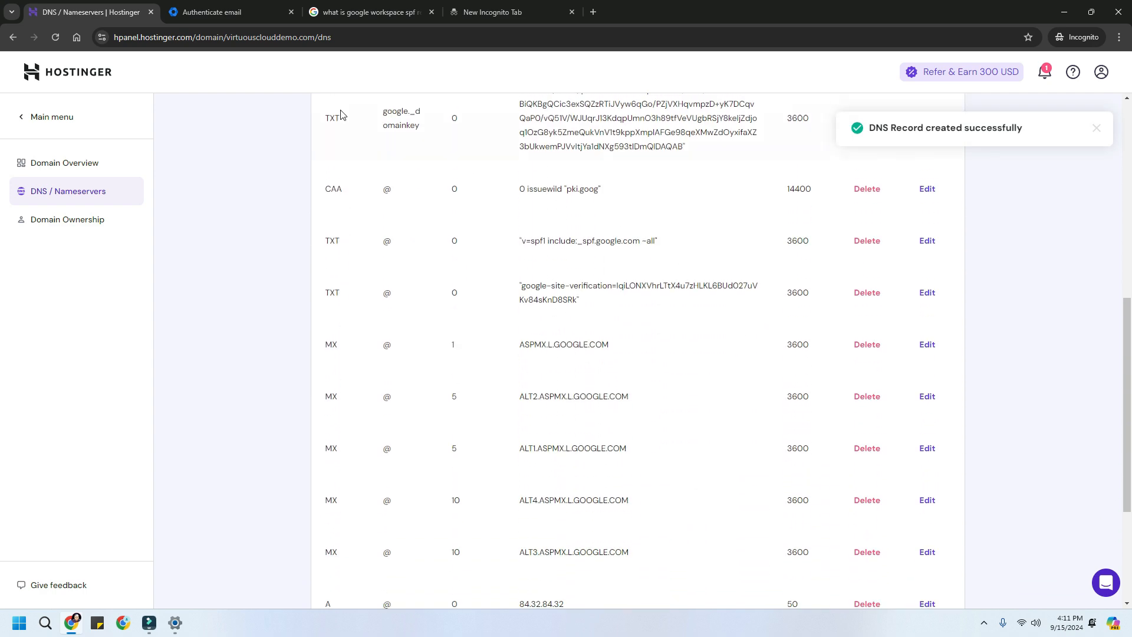
click(218, 10)
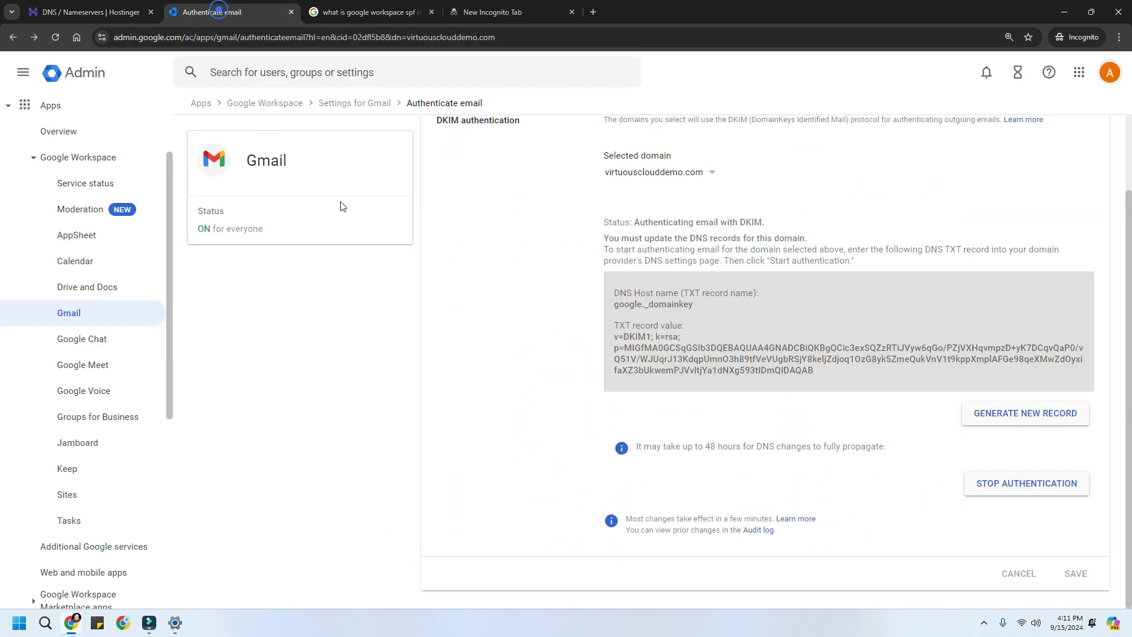
- Open Gmail from the Admin console home page via the Google apps grid
click(83, 73)
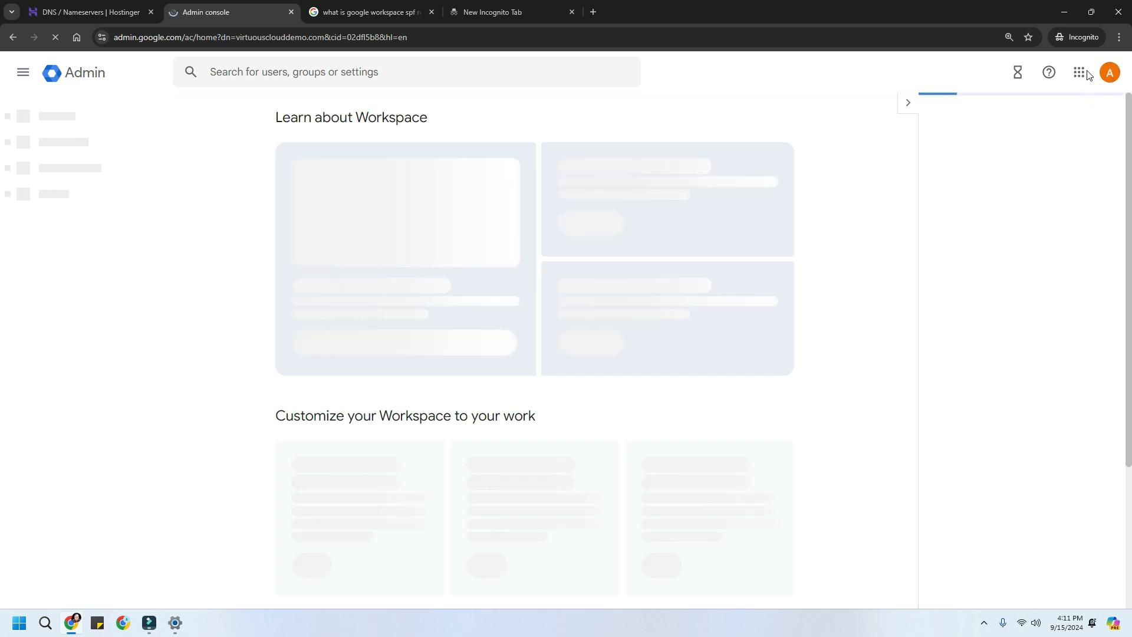
click(1084, 75)
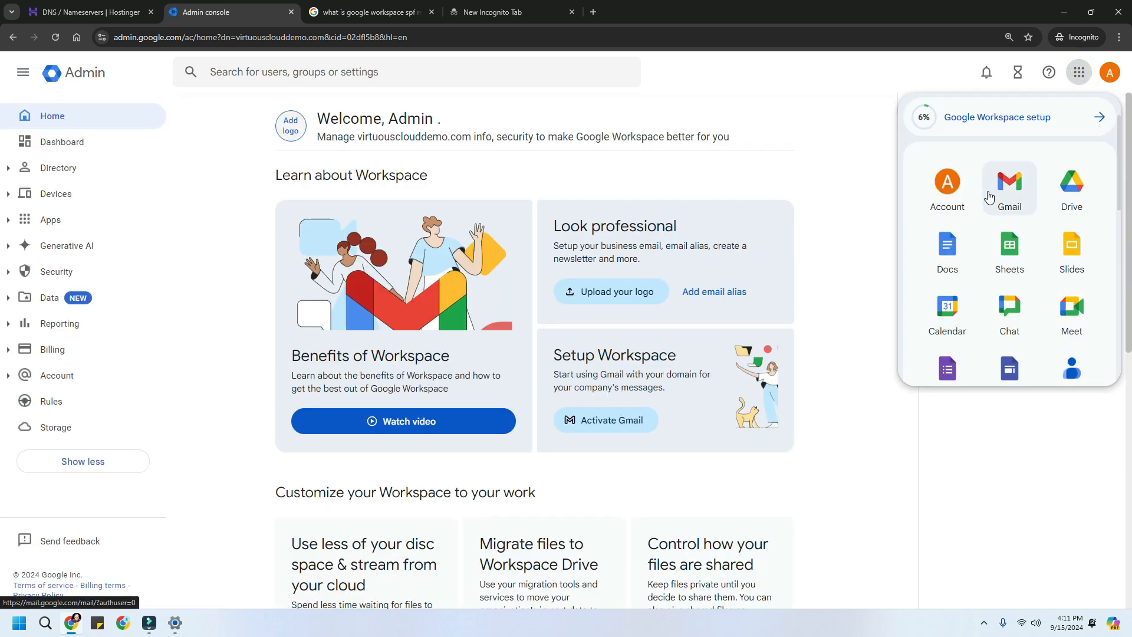
click(1014, 187)
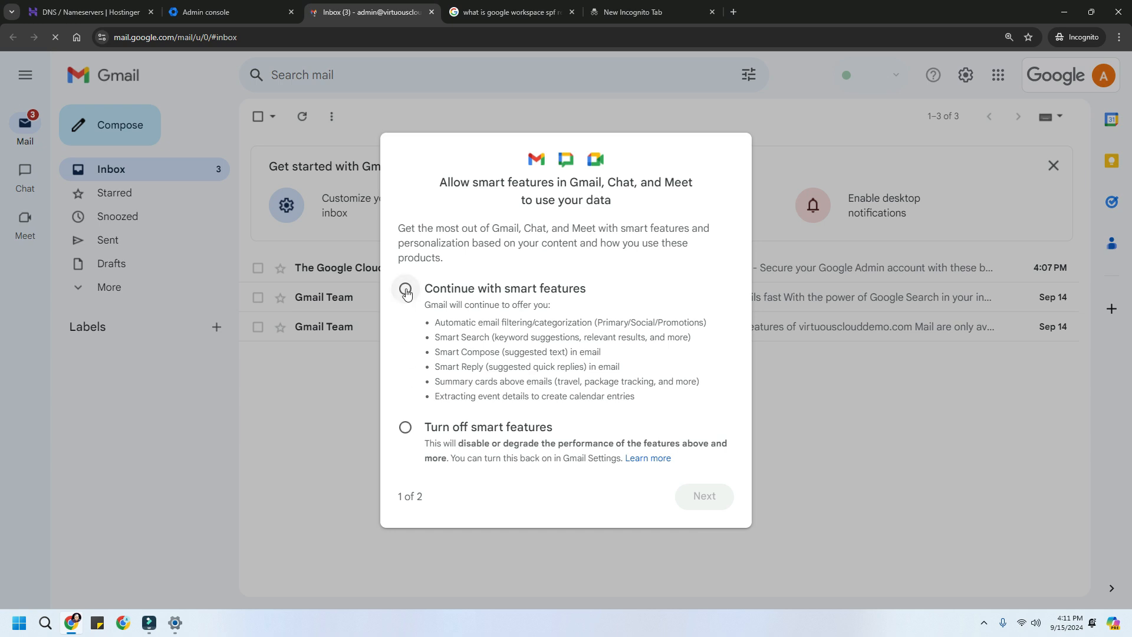
- Enable Gmail smart features and personalization of other Google products, then dismiss the welcome and chat cards
click(405, 288)
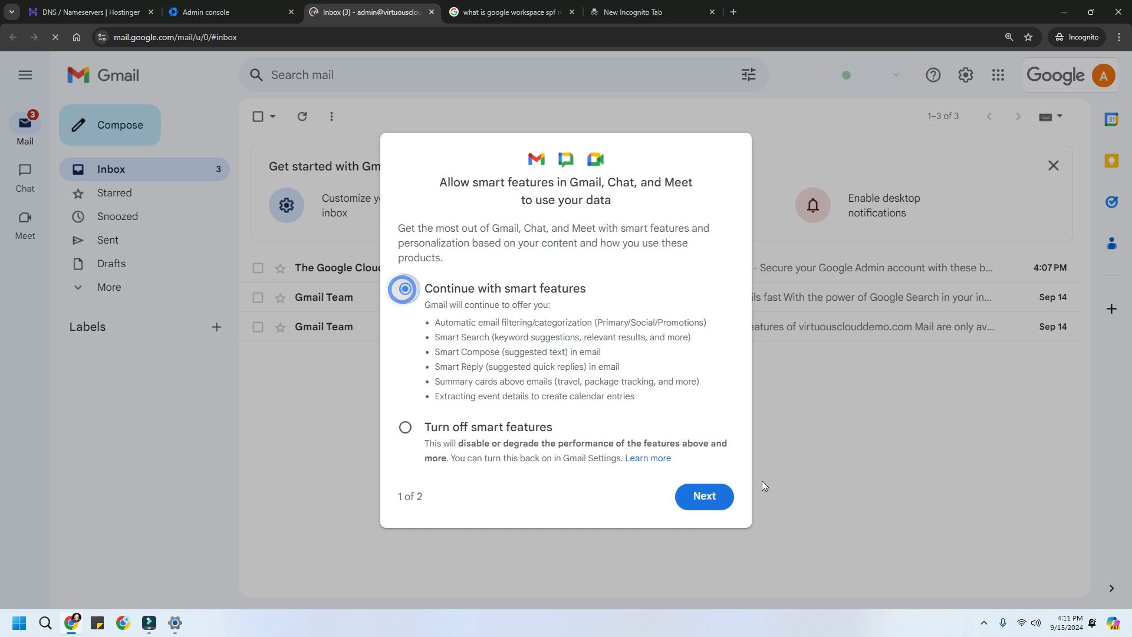
click(724, 496)
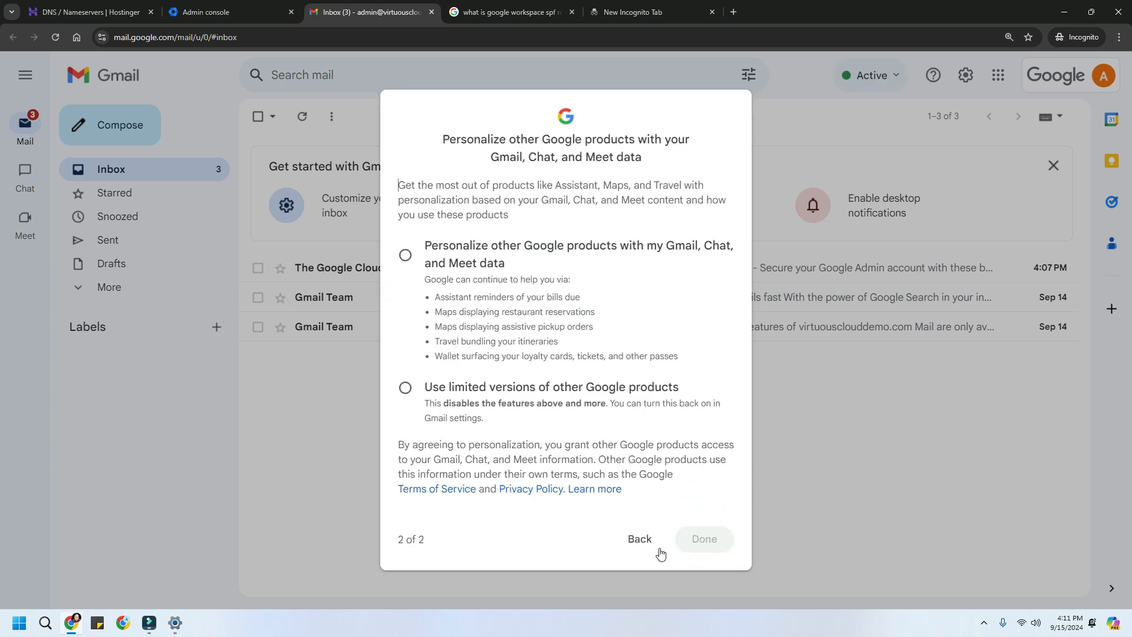
click(403, 256)
click(703, 538)
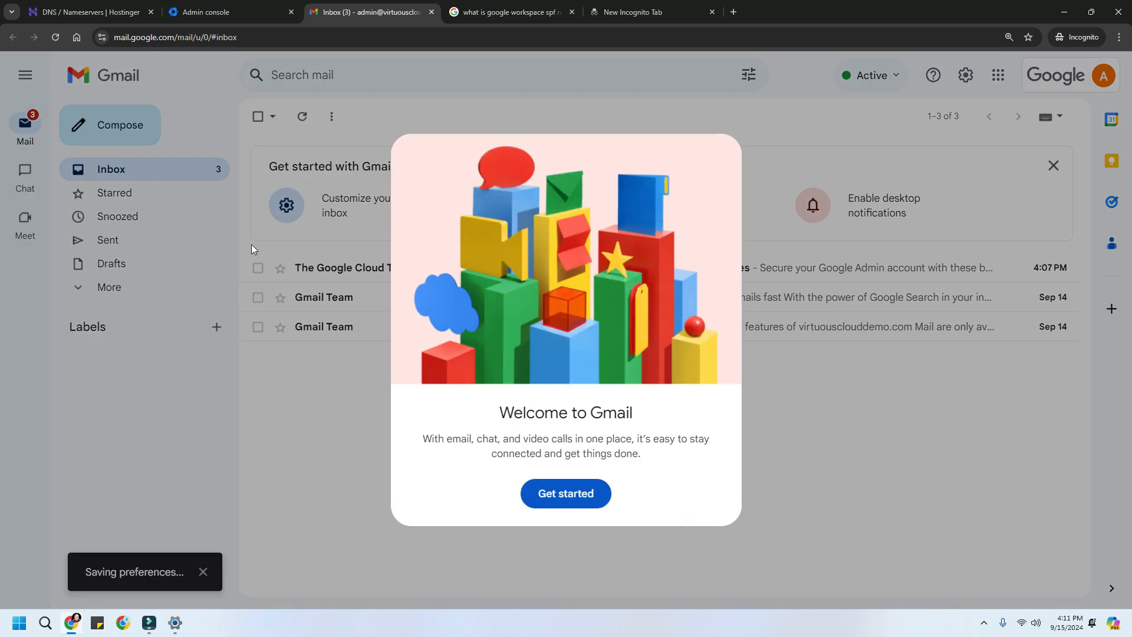
click(552, 491)
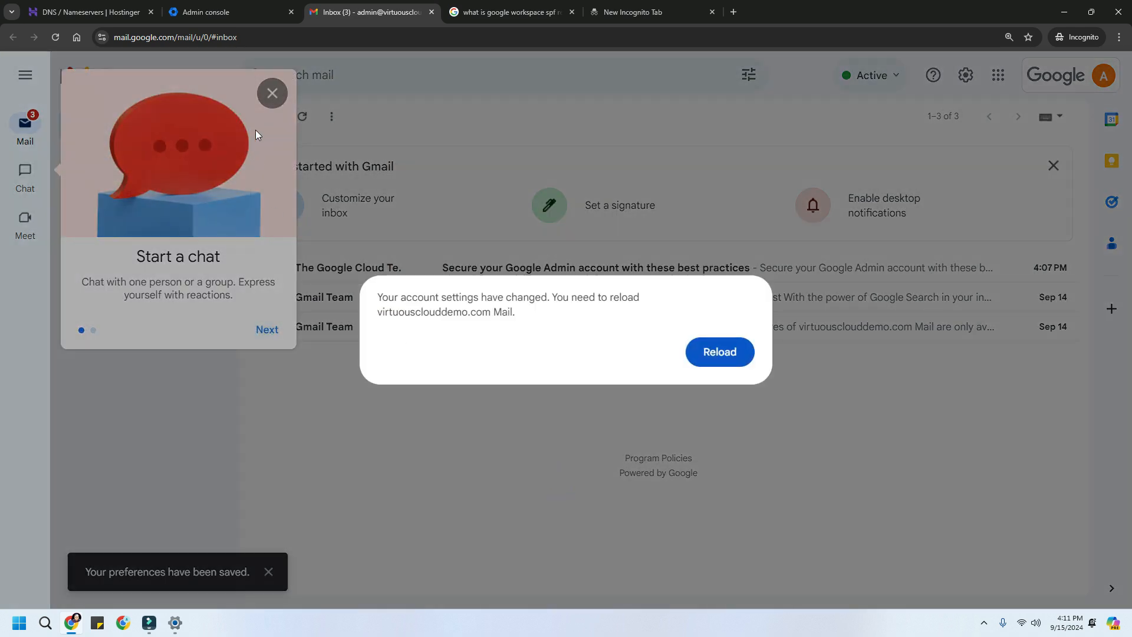
click(715, 351)
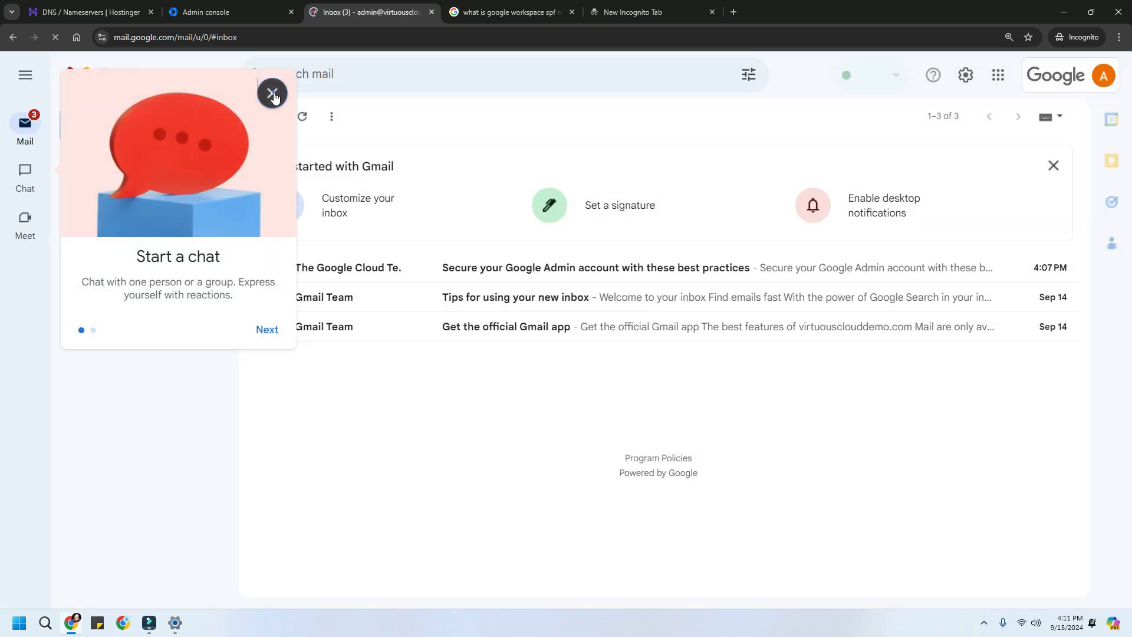
click(272, 94)
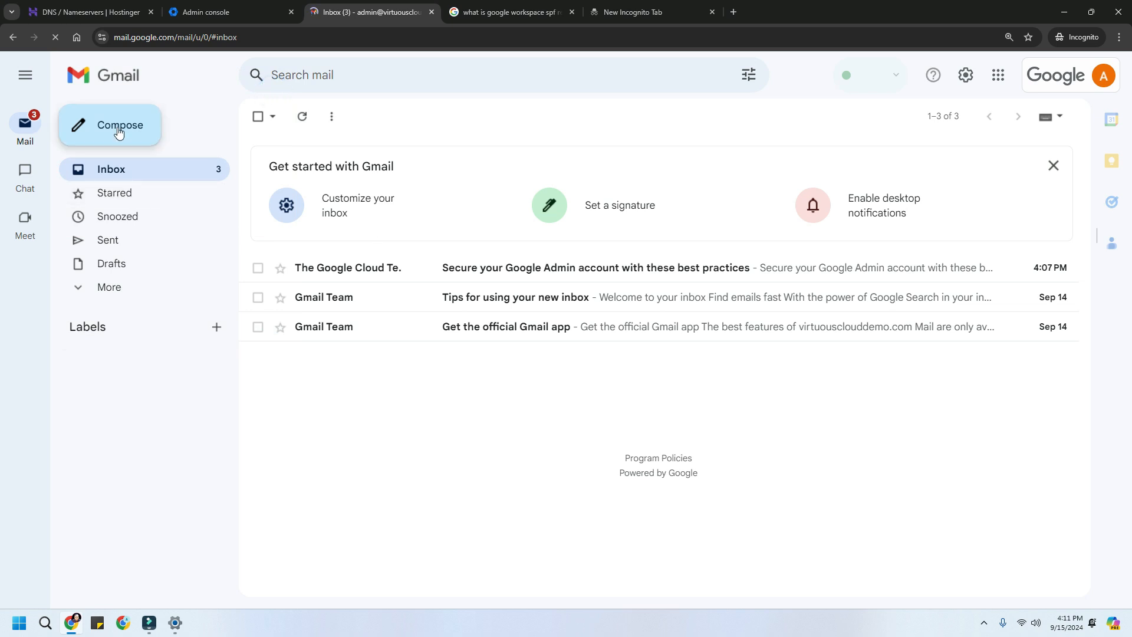
- Send an email with subject 'Testing for Connectivity' and body 'Testing 1' to an external Gmail address
key(c)
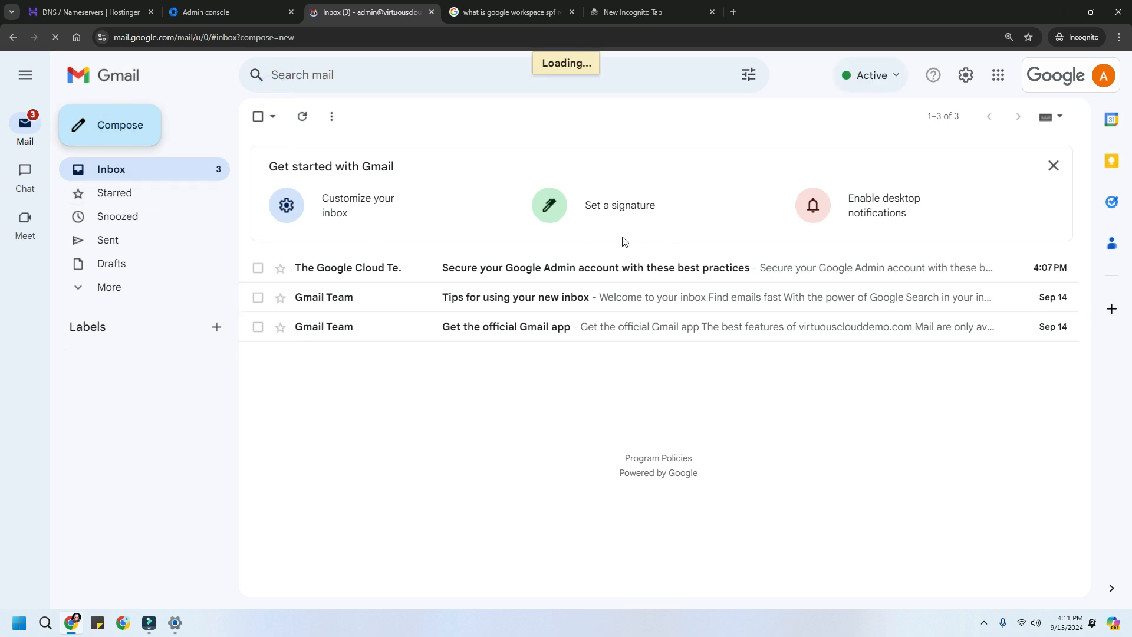
click(700, 251)
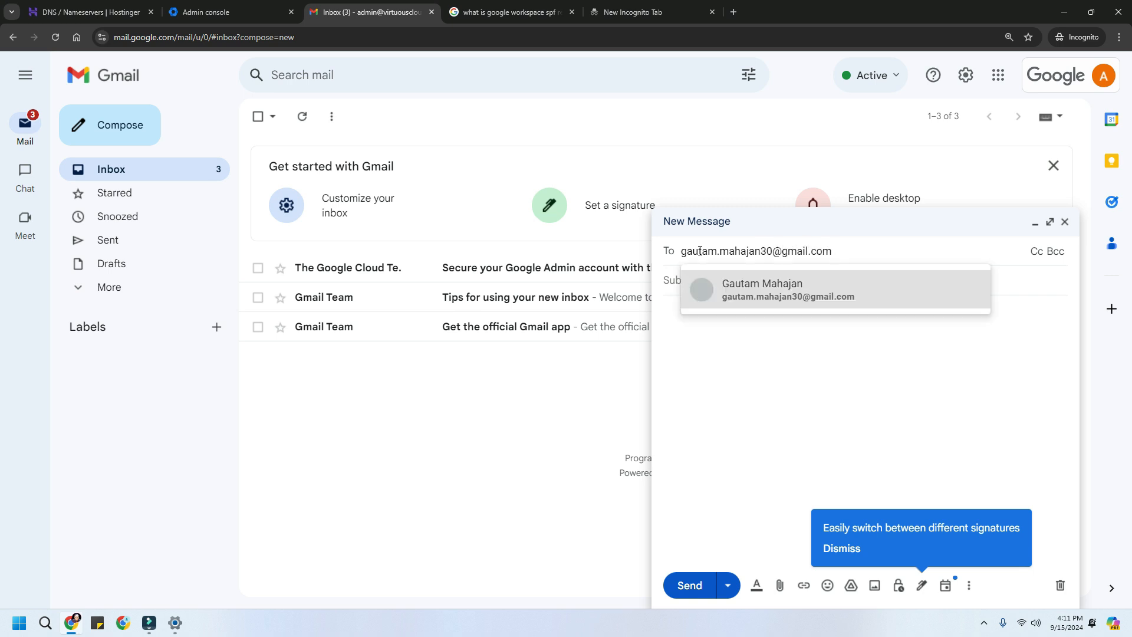
click(765, 286)
click(729, 296)
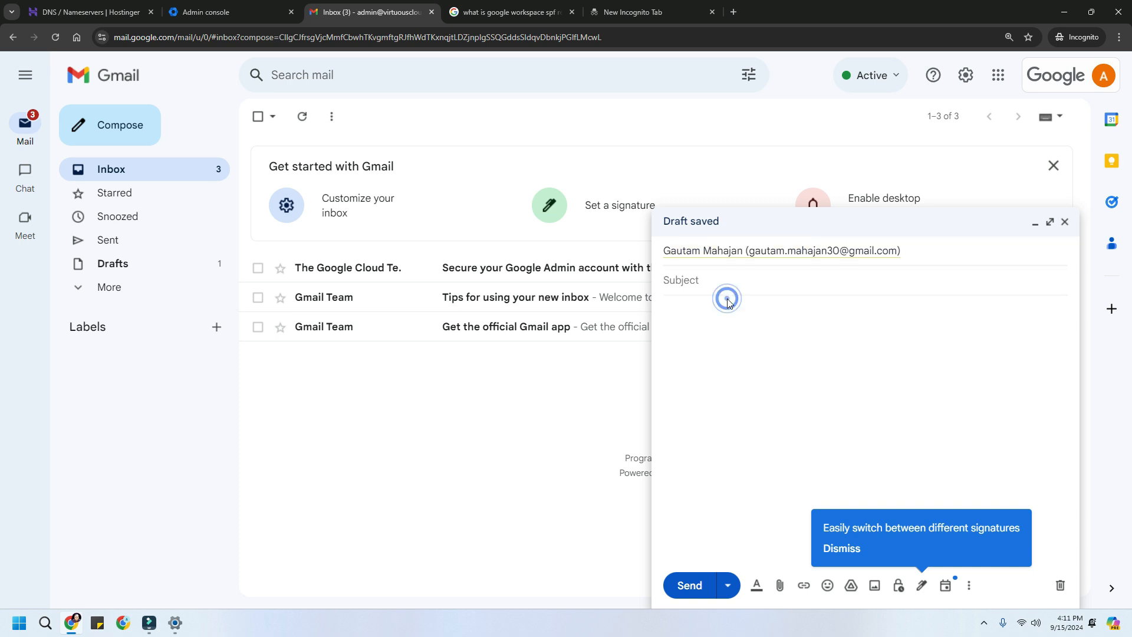
text(Testing for )
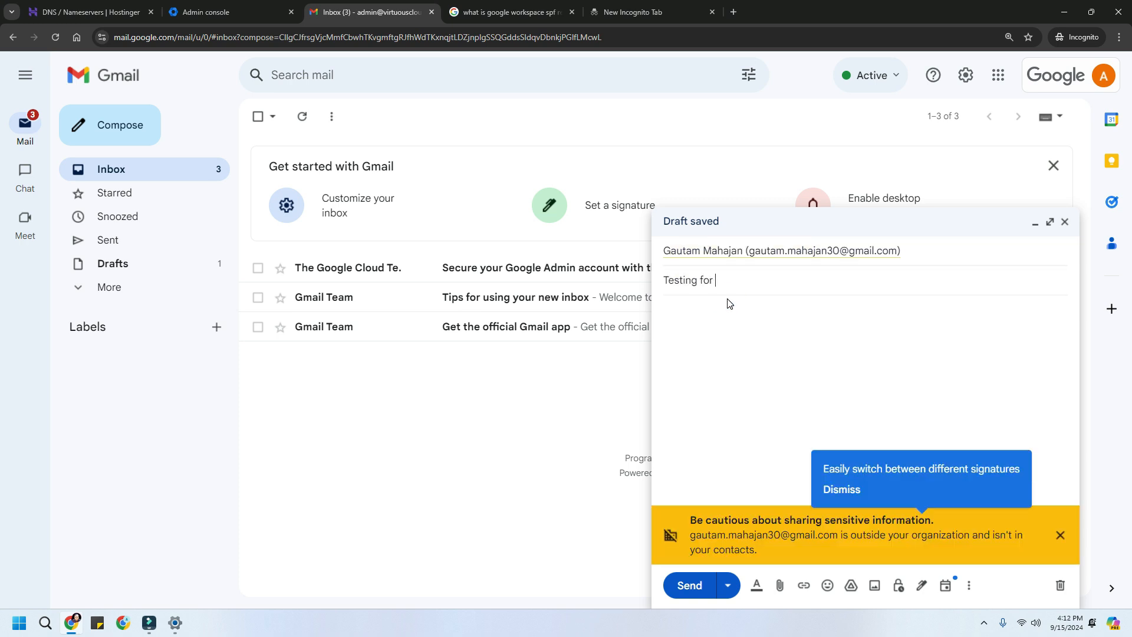
text(Connectivity)
key(Tab)
text(Te)
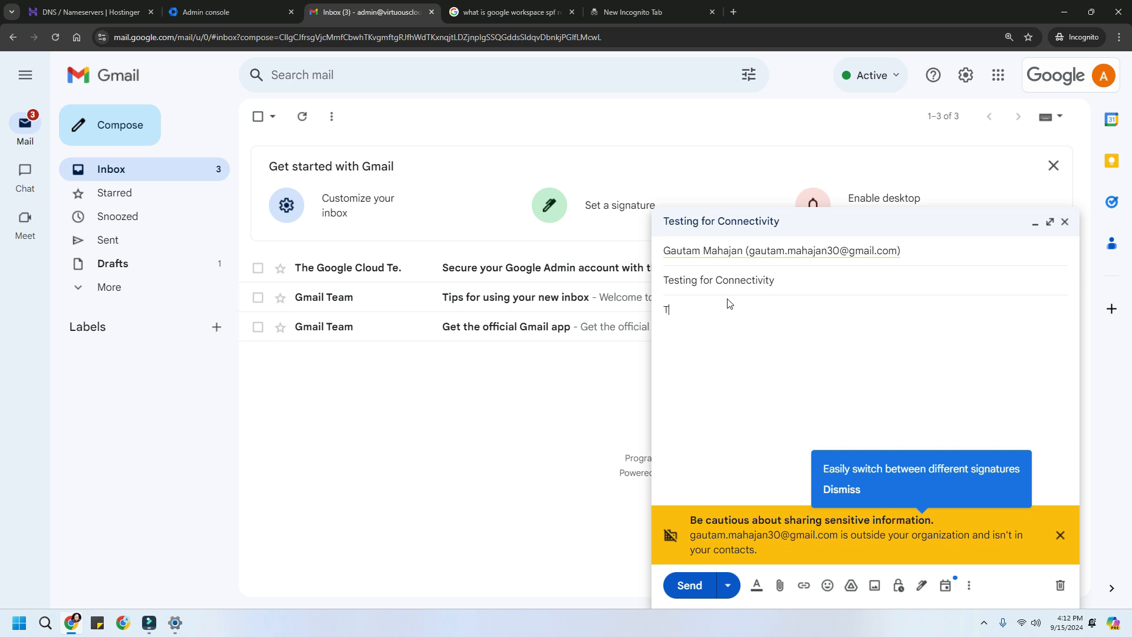
key(BackSpace)
text(esting 1)
click(688, 585)
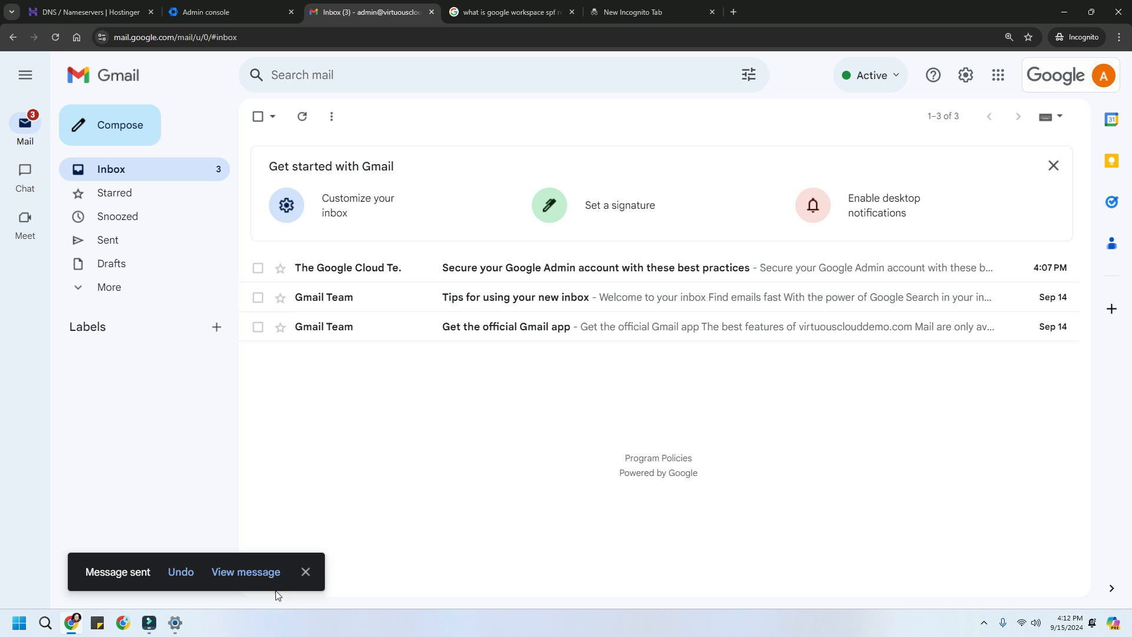
click(249, 579)
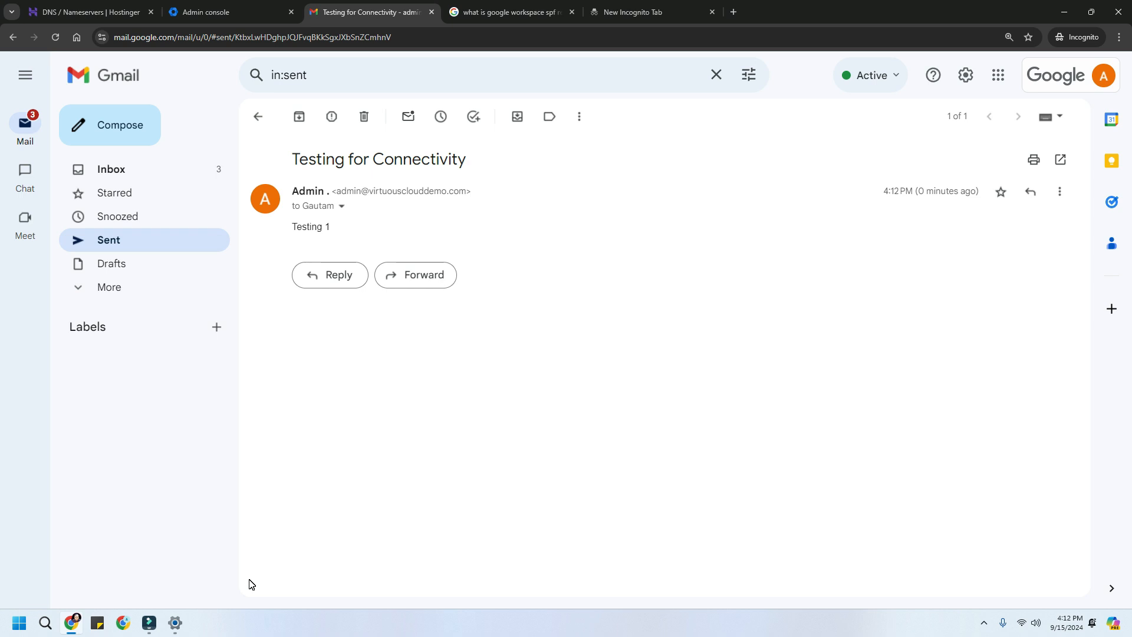
- Check Inbox, Sent and Spam until the reply on the 'Testing for Connectivity' thread appears
click(184, 171)
click(183, 170)
click(183, 170)
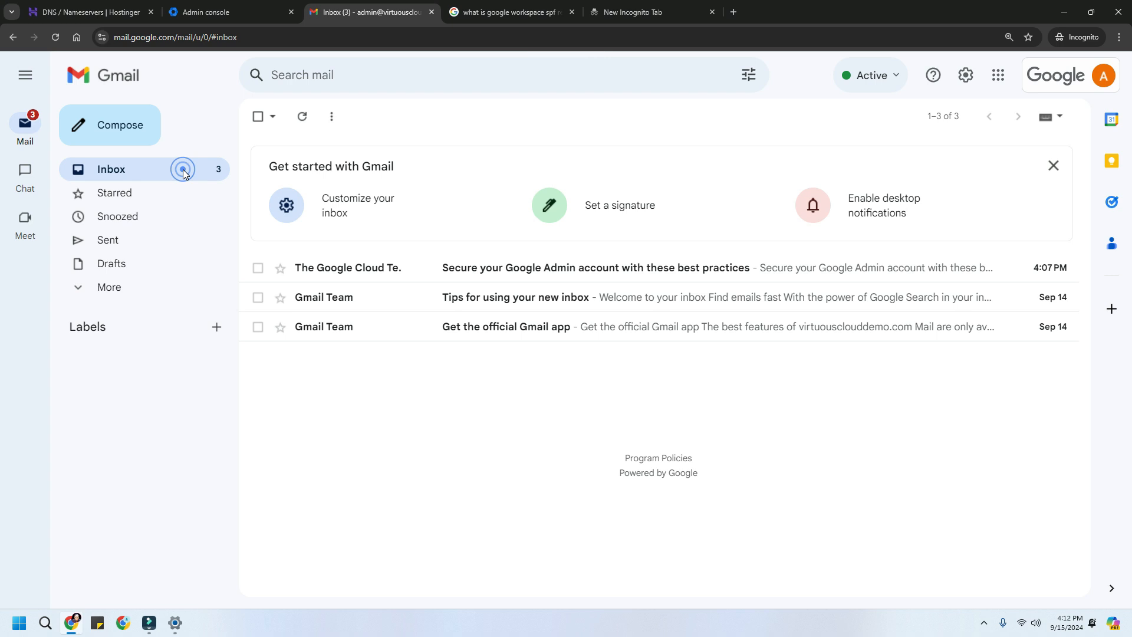
click(169, 175)
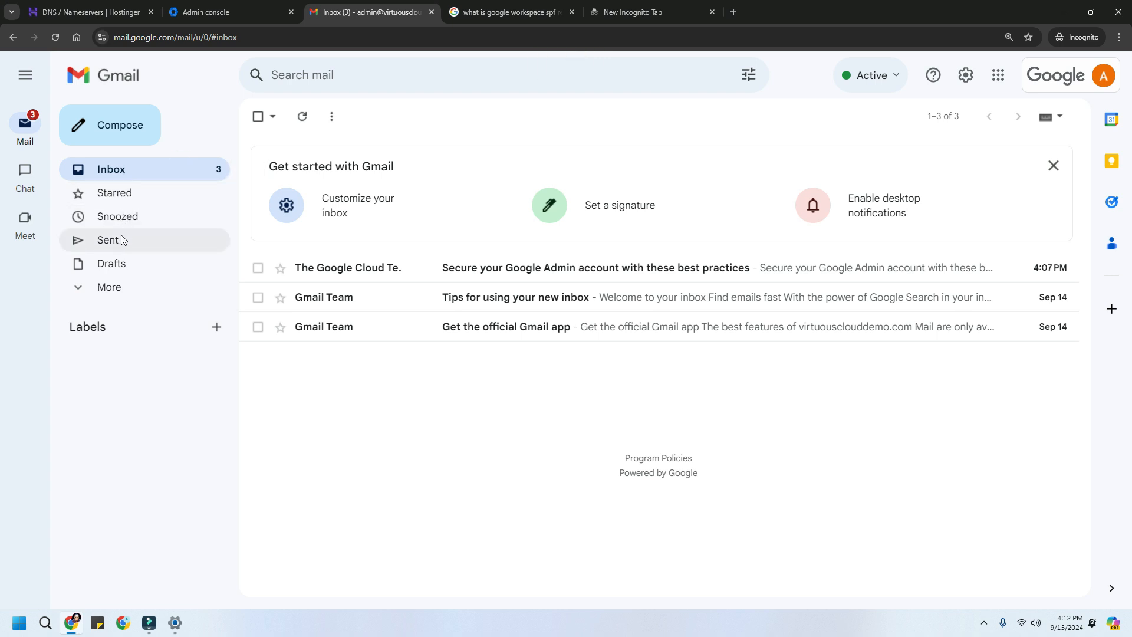
click(121, 237)
click(143, 173)
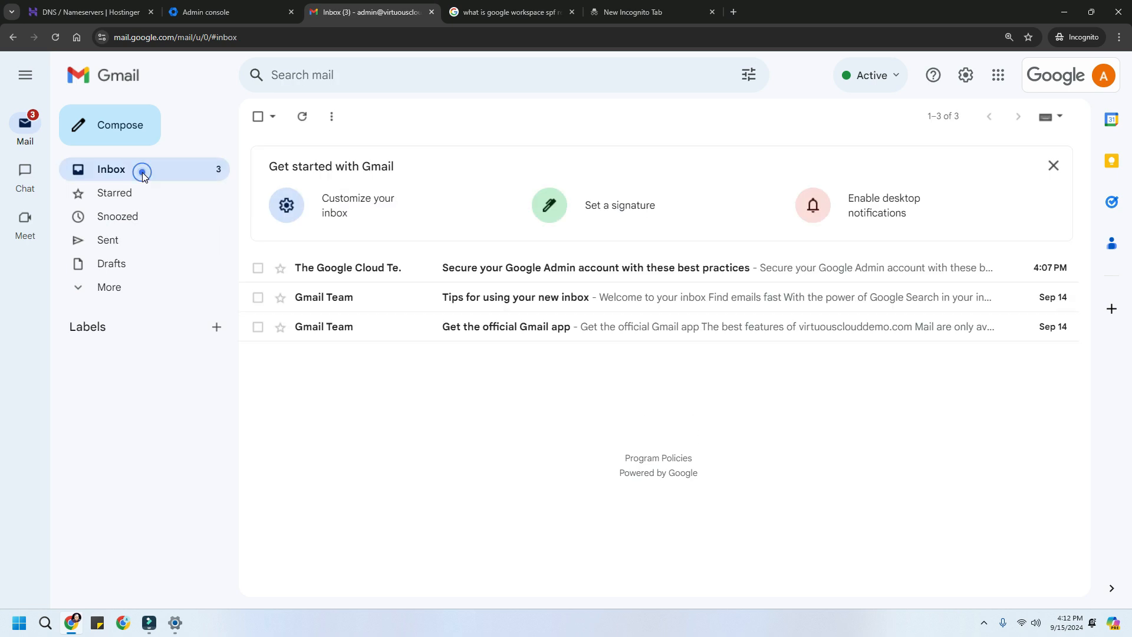
click(121, 285)
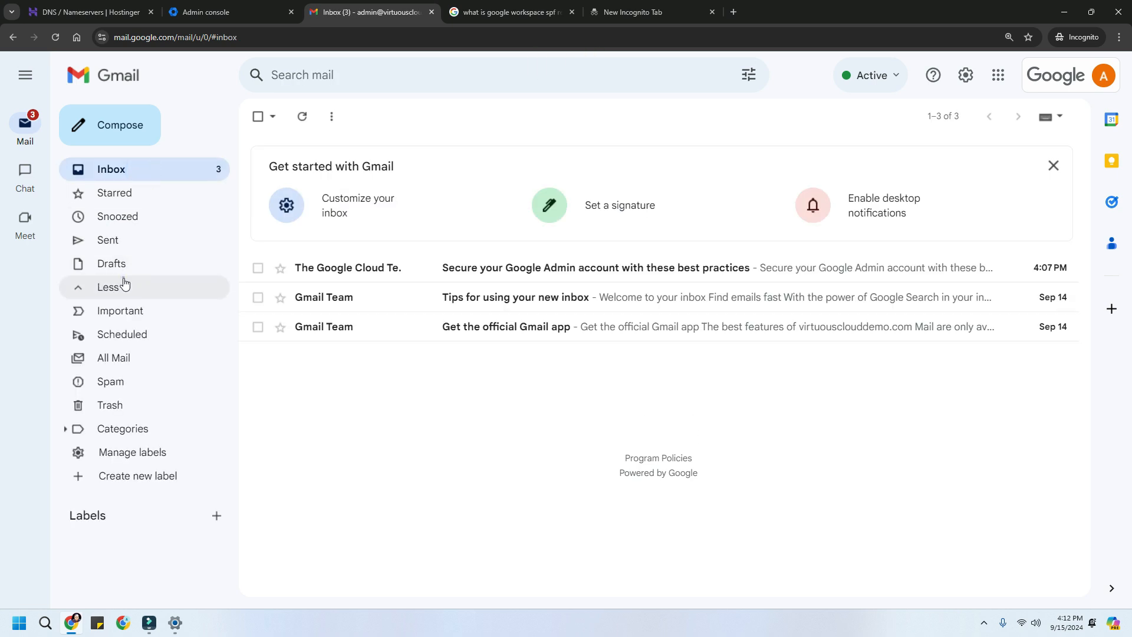
click(138, 387)
click(157, 176)
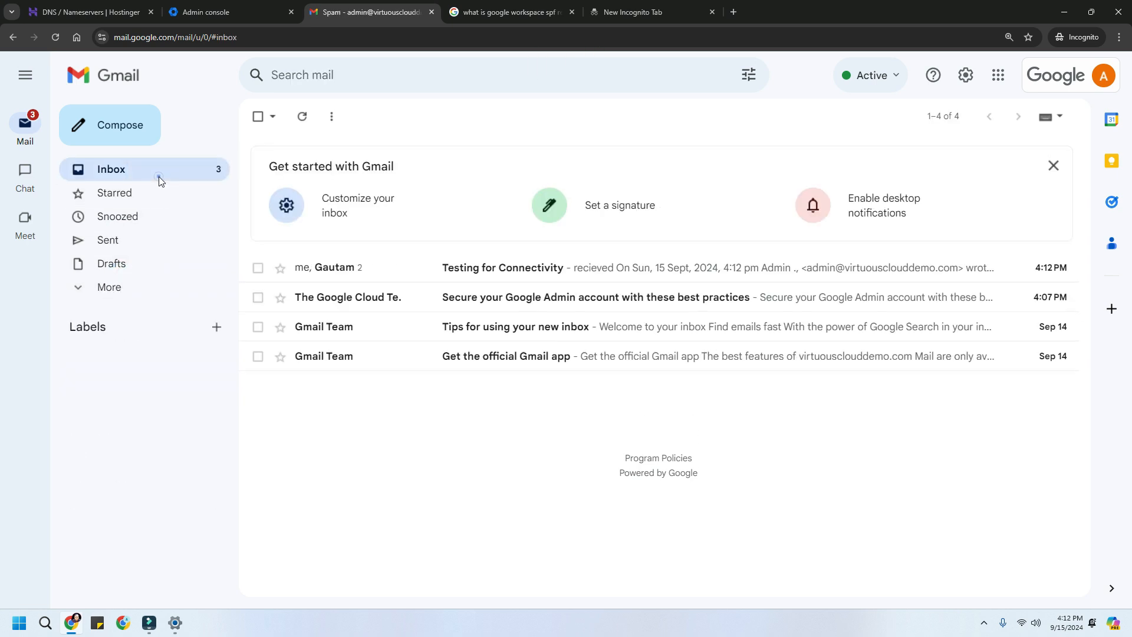
- View the recipient's 'recieved' reply in the Testing for Connectivity thread, then stop the screen recording
click(494, 276)
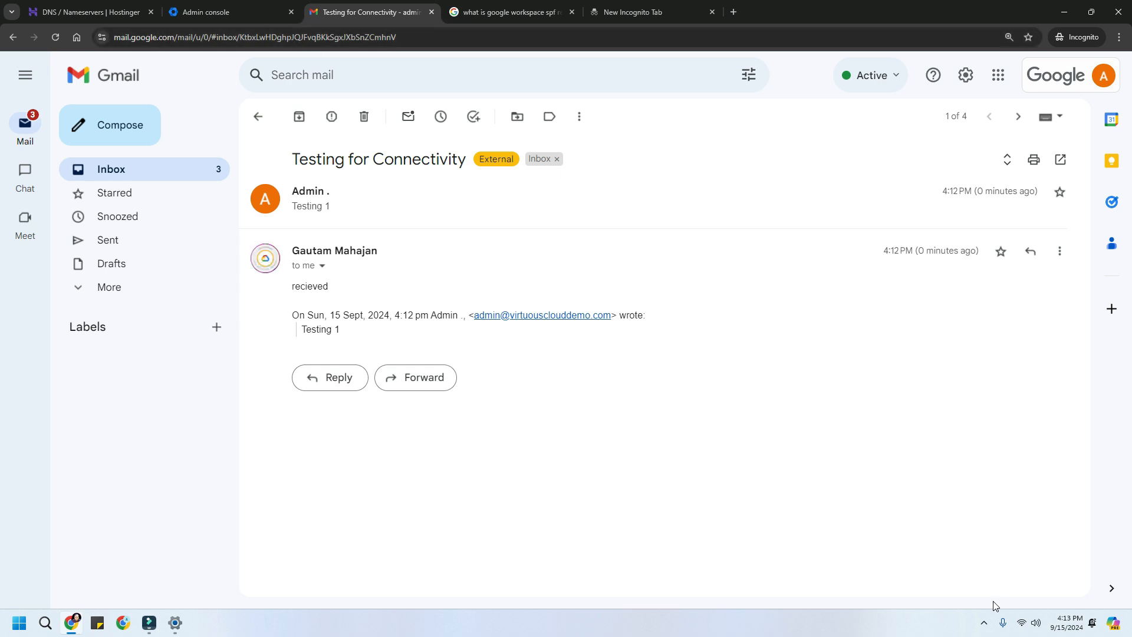
click(983, 626)
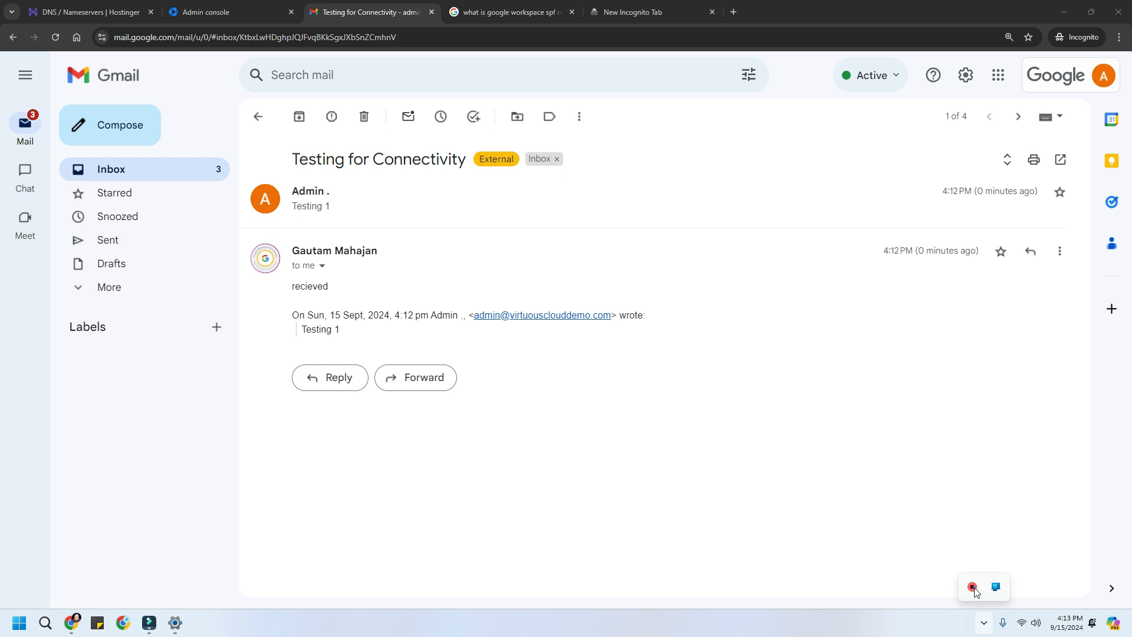
right_click(973, 589)
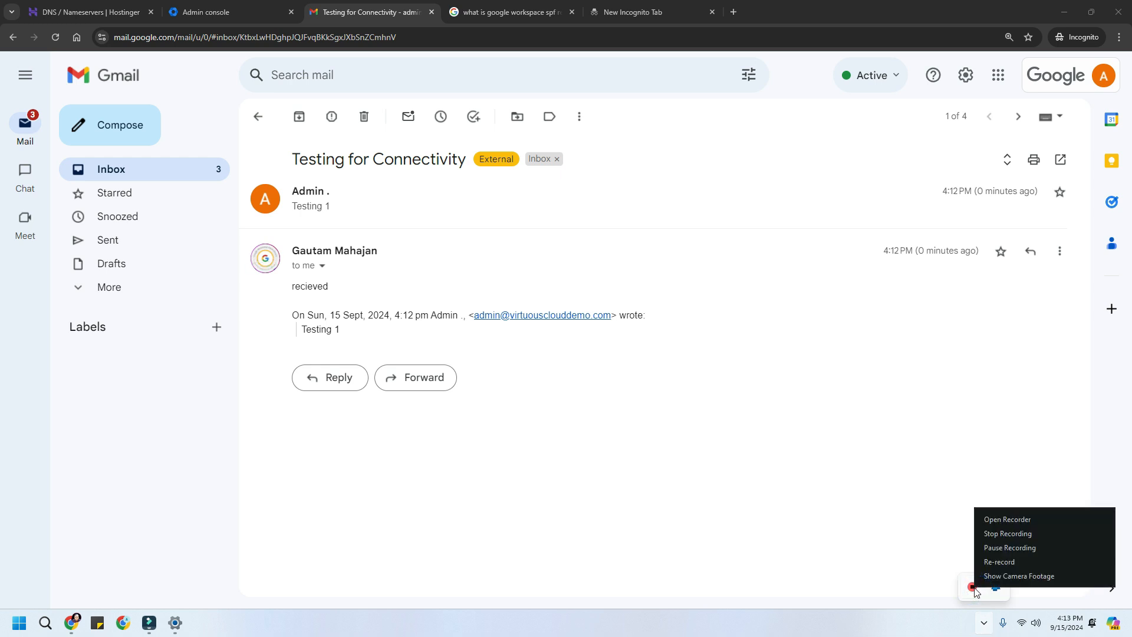
click(996, 535)
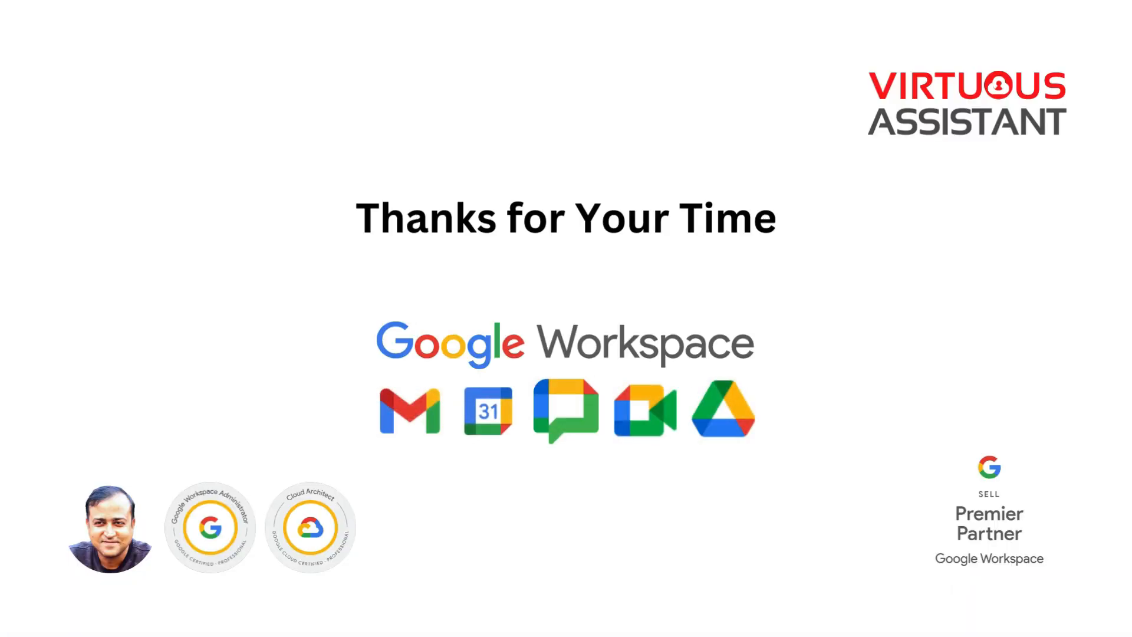